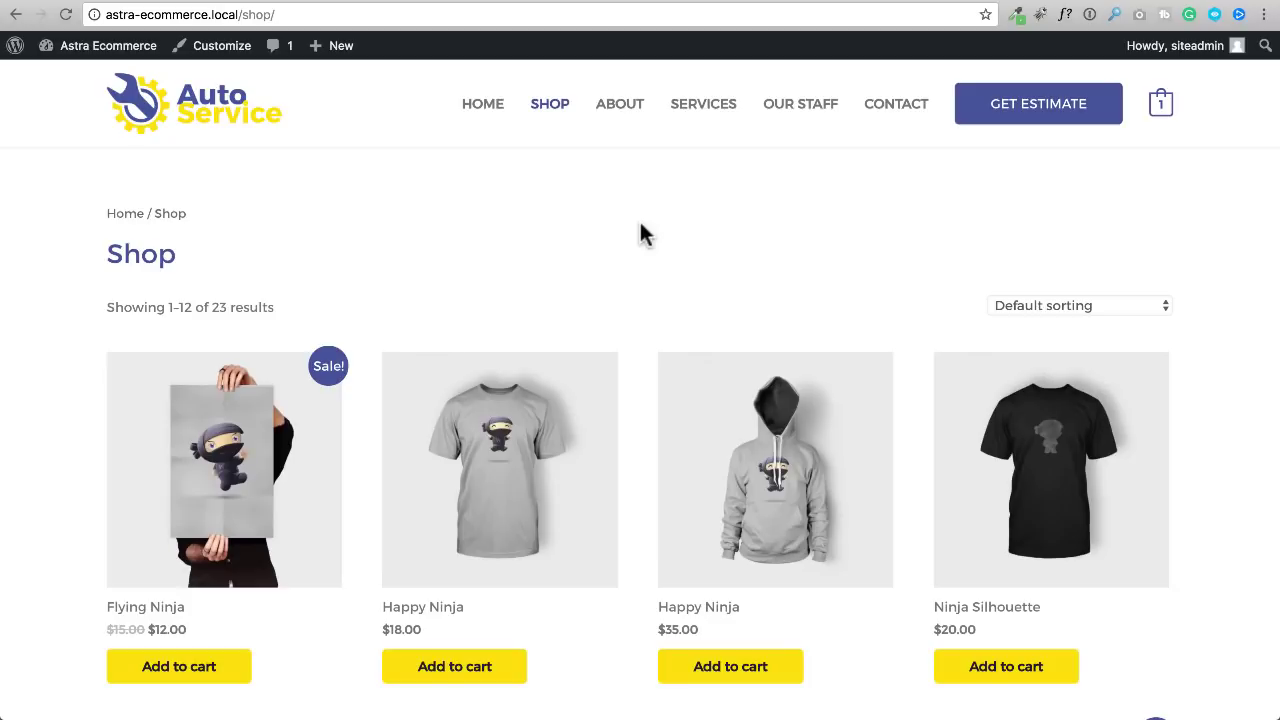
- Look through the demo store's product grid and the Flying Ninja product page
{"action": "scroll", "coordinate": [641, 225], "scroll_direction": "down", "scroll_amount": 6}
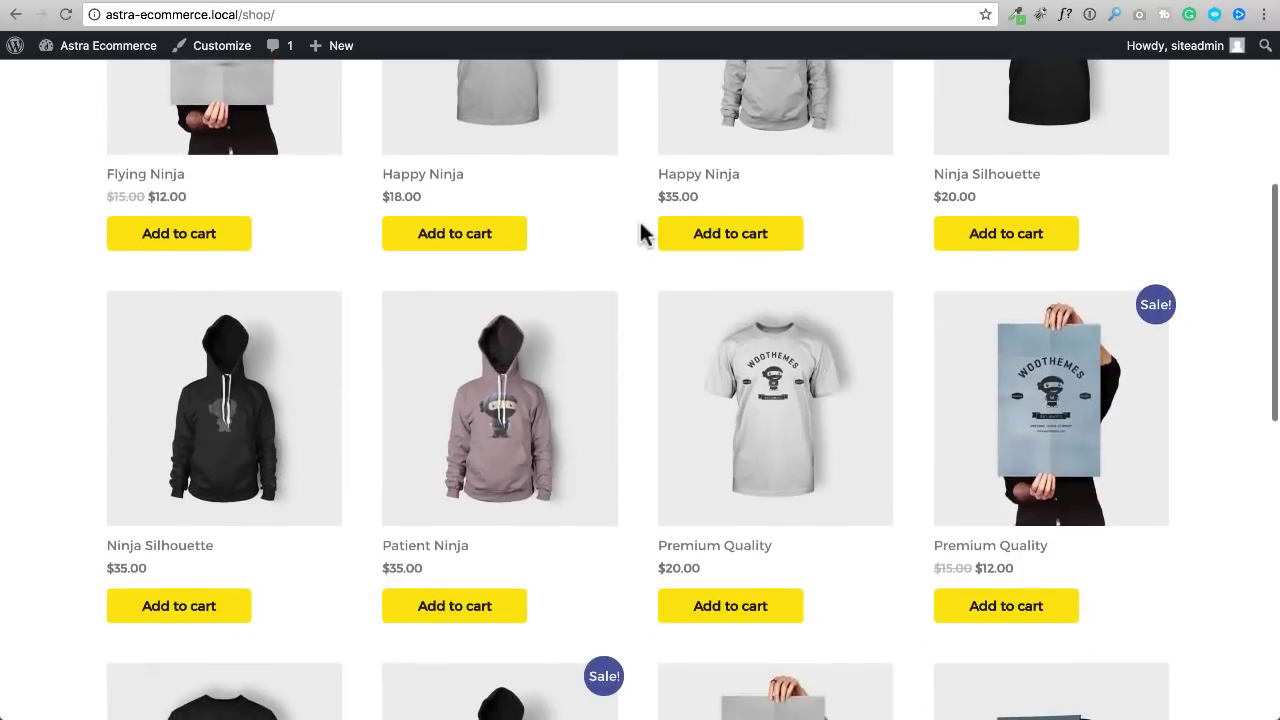
{"action": "scroll", "coordinate": [641, 230], "scroll_direction": "down", "scroll_amount": 4}
{"action": "scroll", "coordinate": [641, 230], "scroll_direction": "up", "scroll_amount": 7}
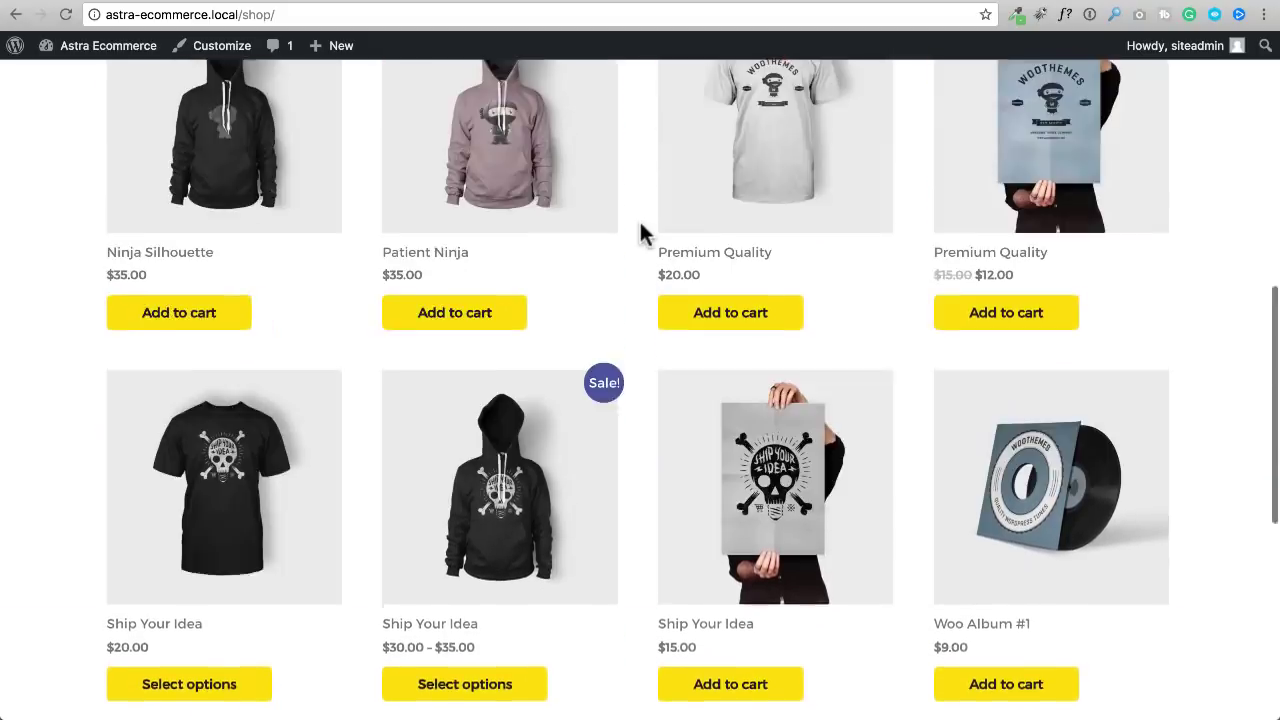
{"action": "scroll", "coordinate": [641, 226], "scroll_direction": "up", "scroll_amount": 3}
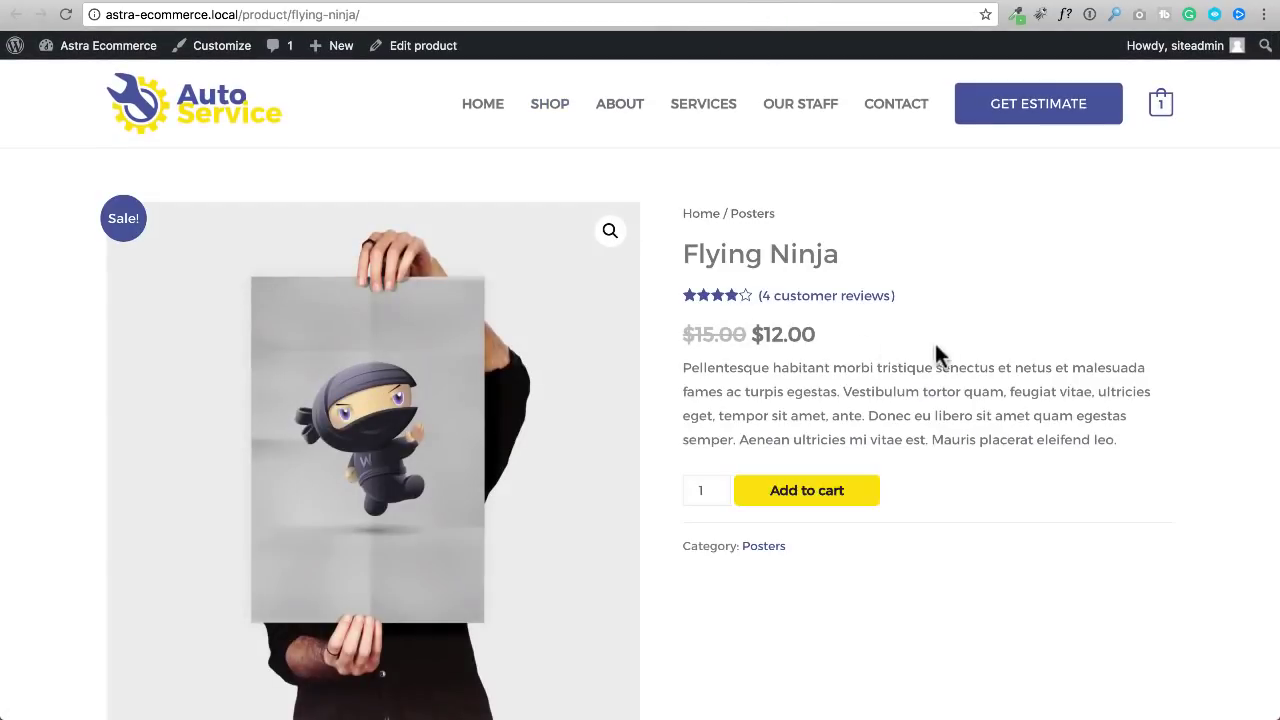
{"action": "scroll", "coordinate": [938, 346], "scroll_direction": "down", "scroll_amount": 3}
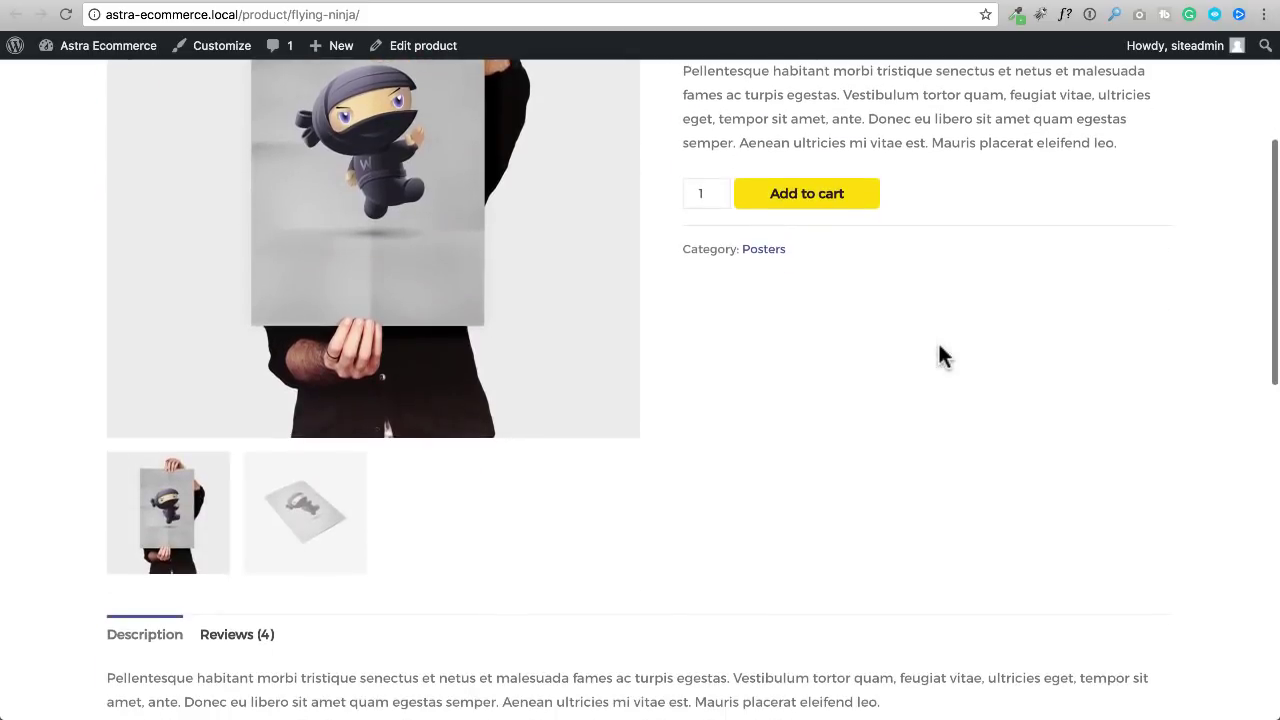
{"action": "scroll", "coordinate": [940, 355], "scroll_direction": "down", "scroll_amount": 3}
{"action": "scroll", "coordinate": [940, 355], "scroll_direction": "up", "scroll_amount": 6}
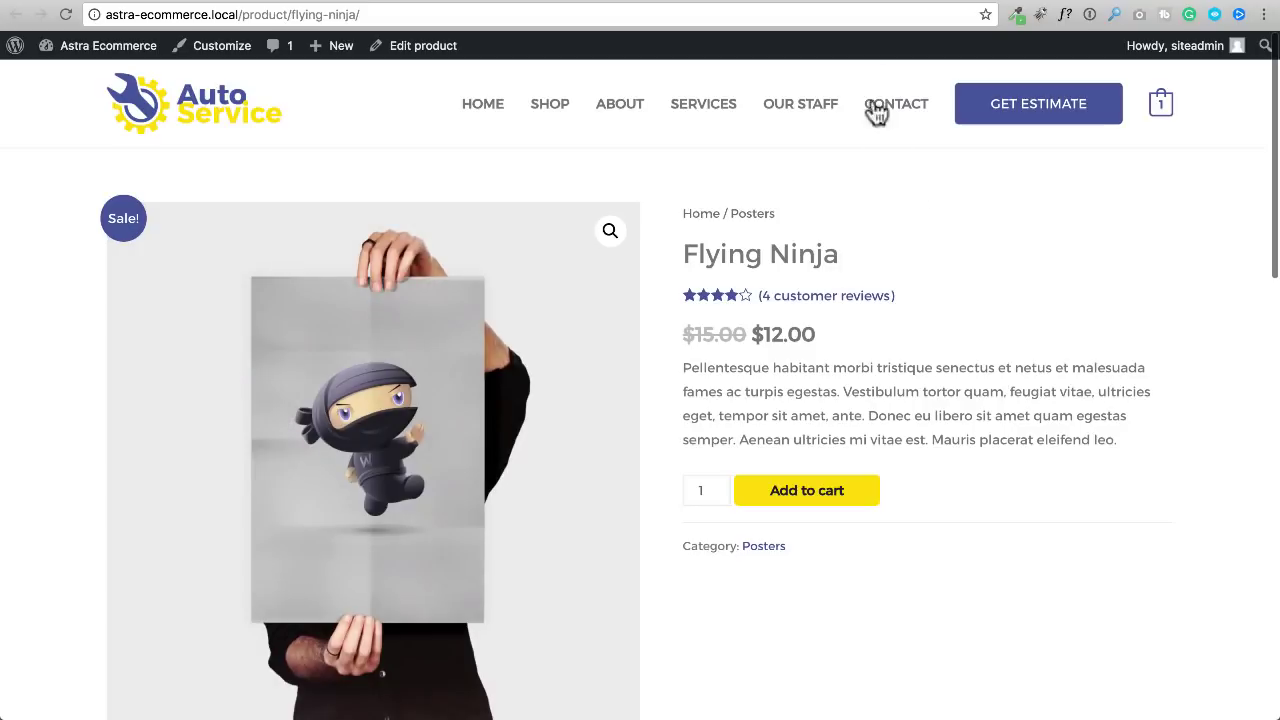
- Review the demo store's cart and checkout pages, and return to the shop page
{"action": "left_click", "coordinate": [874, 2]}
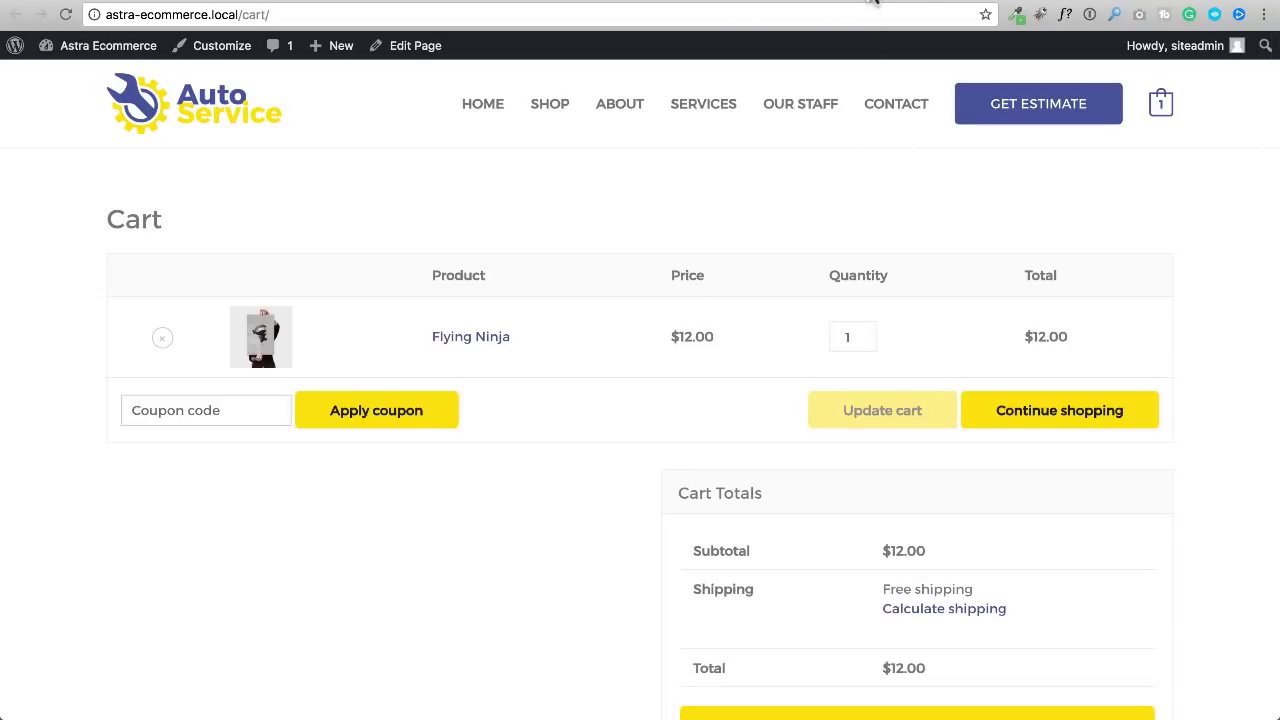
{"action": "scroll", "coordinate": [592, 255], "scroll_direction": "down", "scroll_amount": 2}
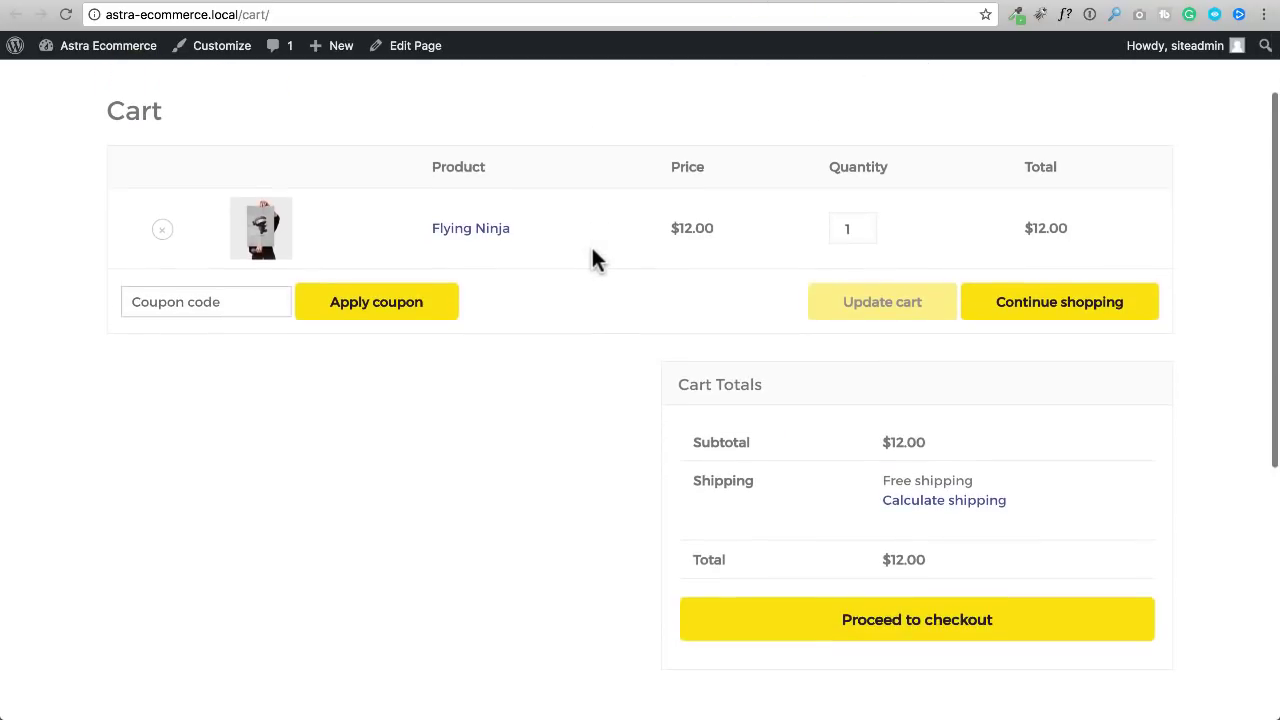
{"action": "scroll", "coordinate": [591, 255], "scroll_direction": "down", "scroll_amount": 2}
{"action": "scroll", "coordinate": [591, 257], "scroll_direction": "up", "scroll_amount": 5}
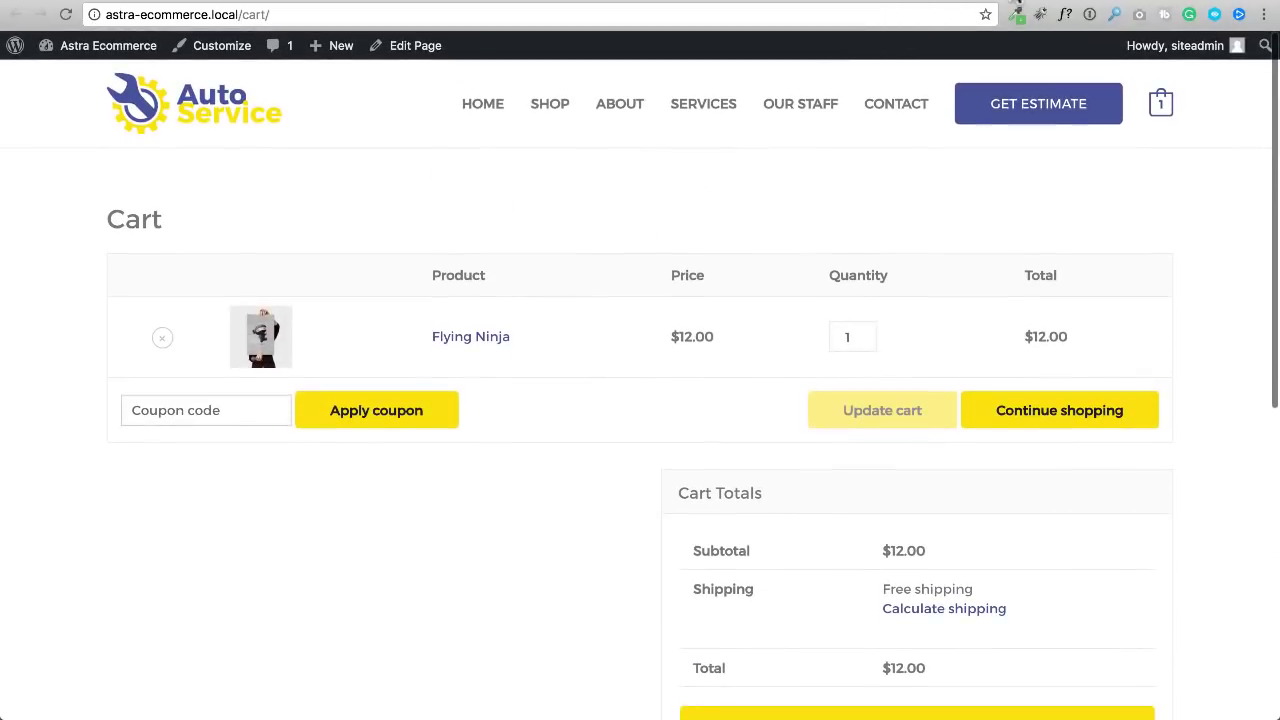
{"action": "left_click", "coordinate": [1016, 4]}
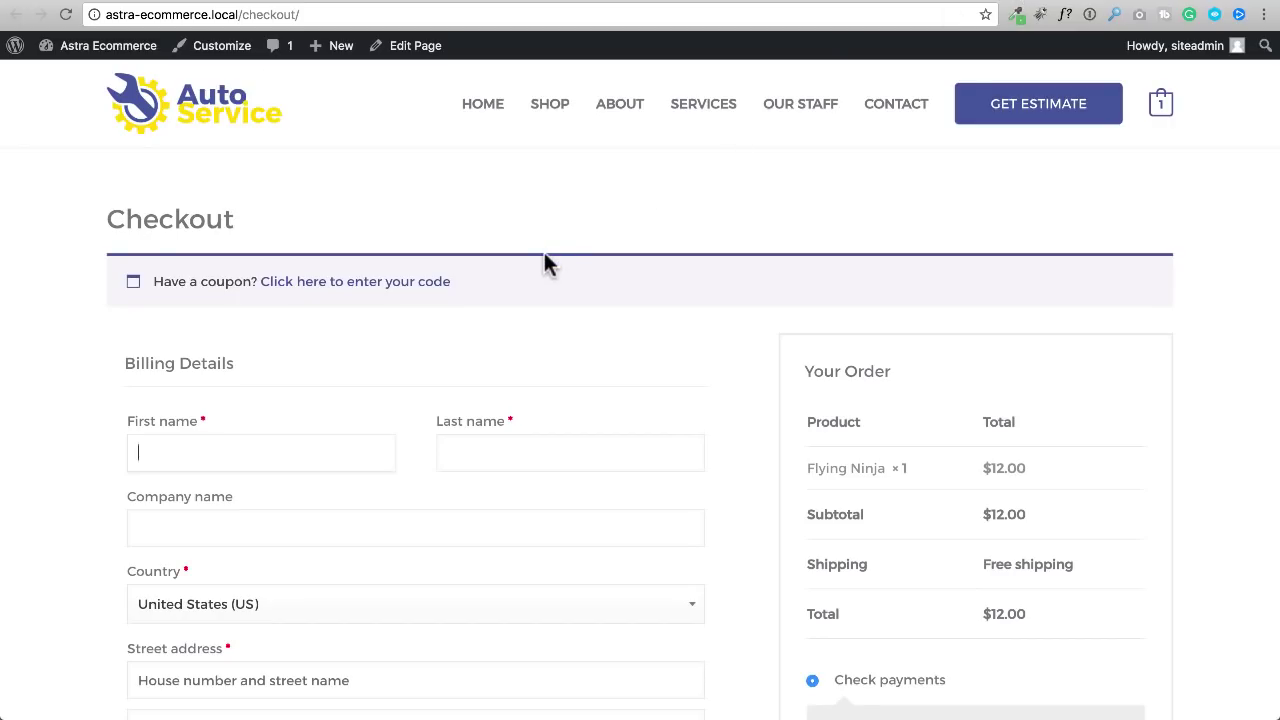
{"action": "scroll", "coordinate": [548, 262], "scroll_direction": "down", "scroll_amount": 4}
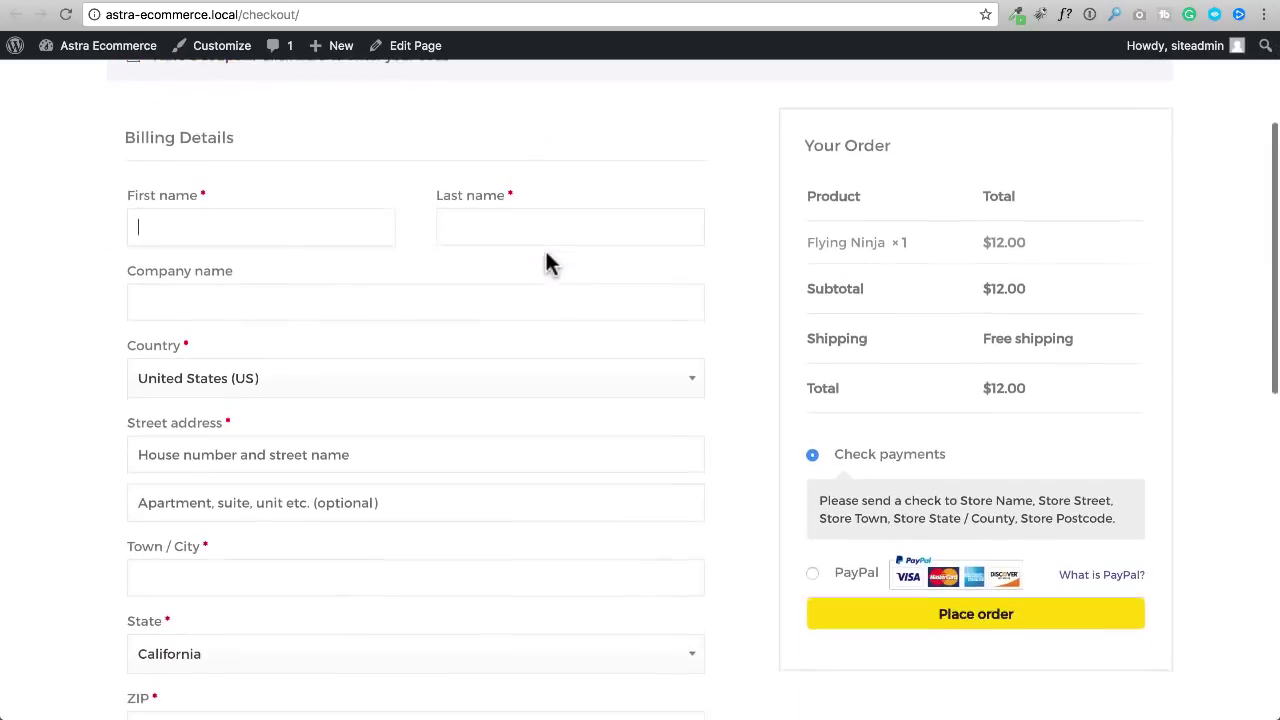
{"action": "scroll", "coordinate": [548, 262], "scroll_direction": "up", "scroll_amount": 5}
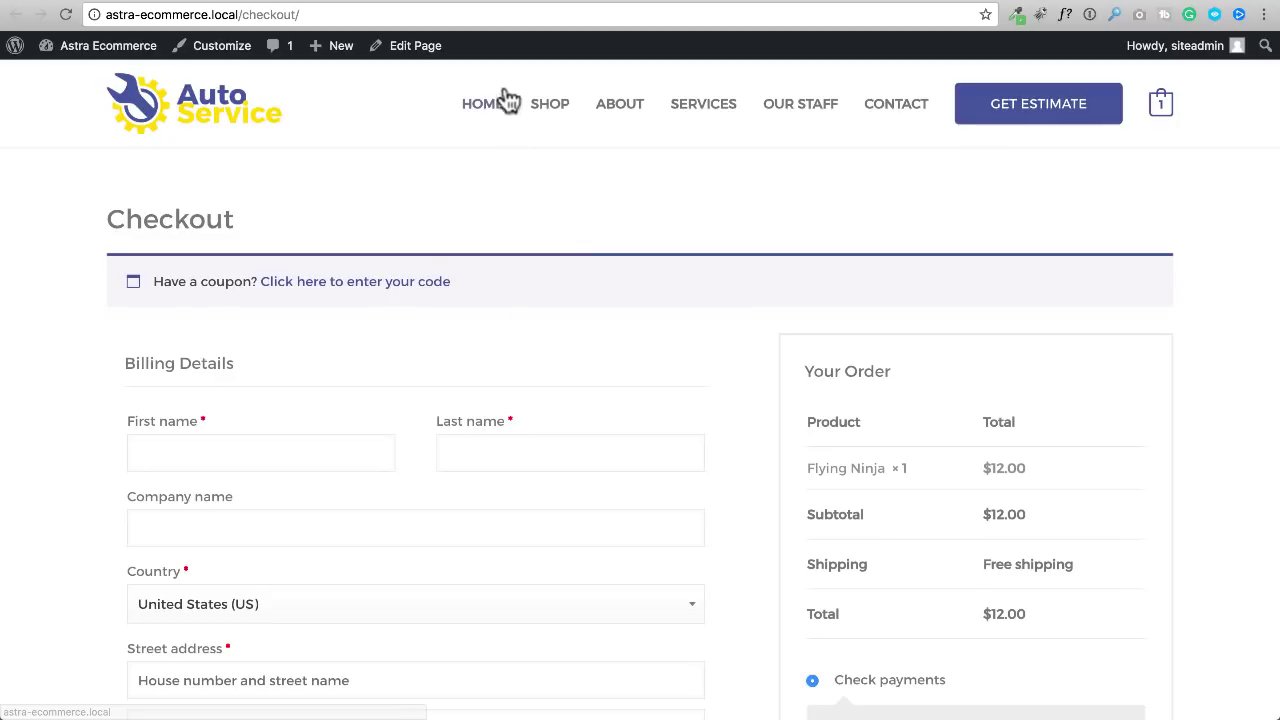
{"action": "left_click", "coordinate": [550, 104]}
{"action": "mouse_move", "coordinate": [1160, 110]}
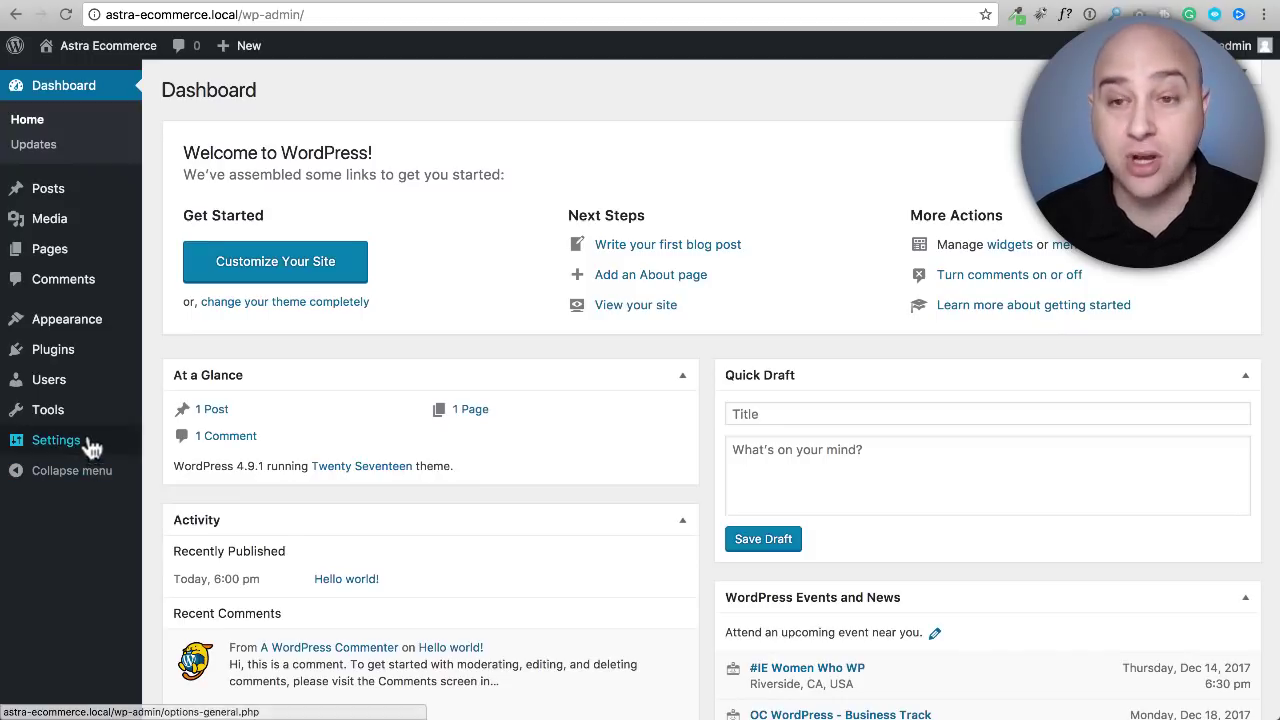
- Go to adding a new WordPress theme and search the theme directory for "astra"
{"action": "mouse_move", "coordinate": [88, 330]}
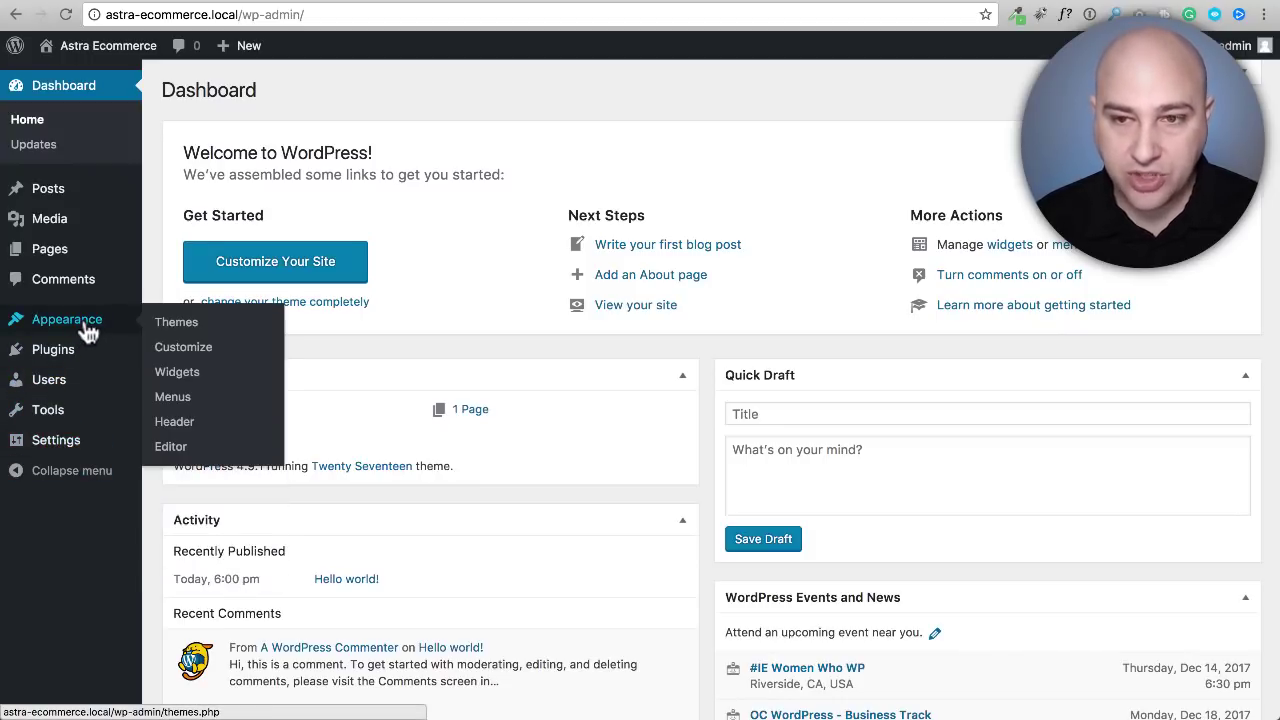
{"action": "left_click", "coordinate": [196, 327]}
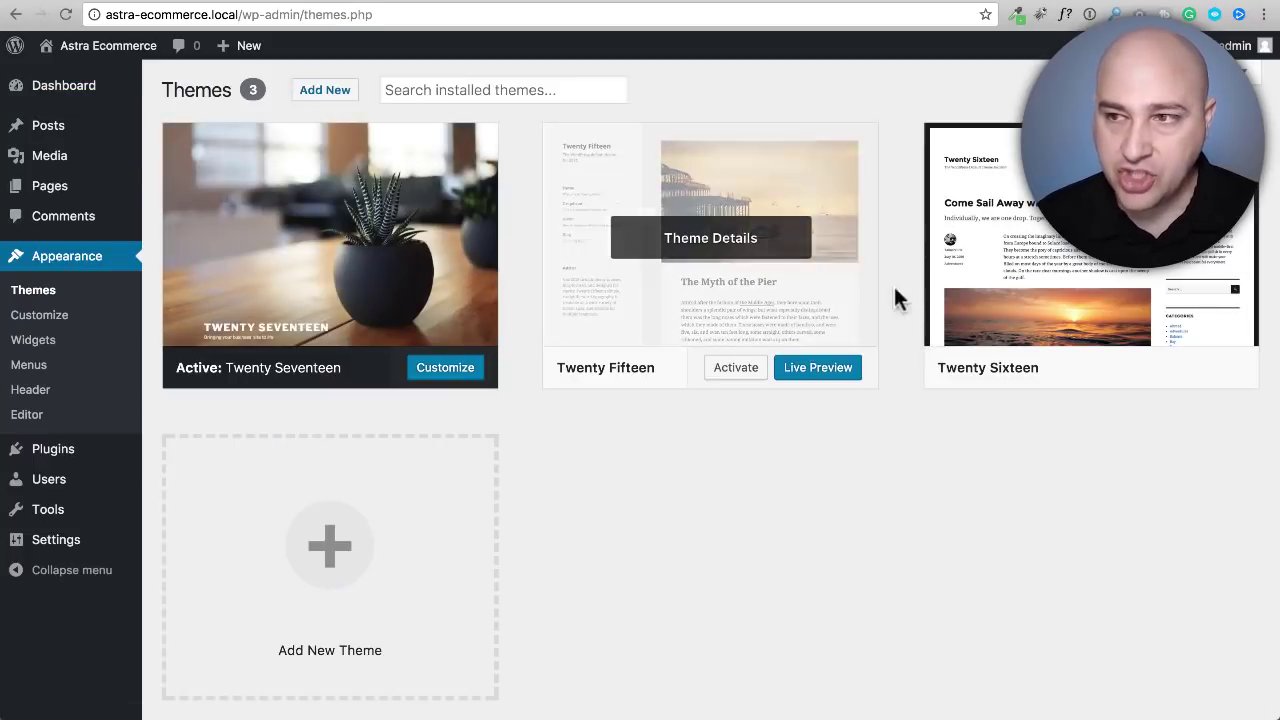
{"action": "left_click", "coordinate": [330, 92]}
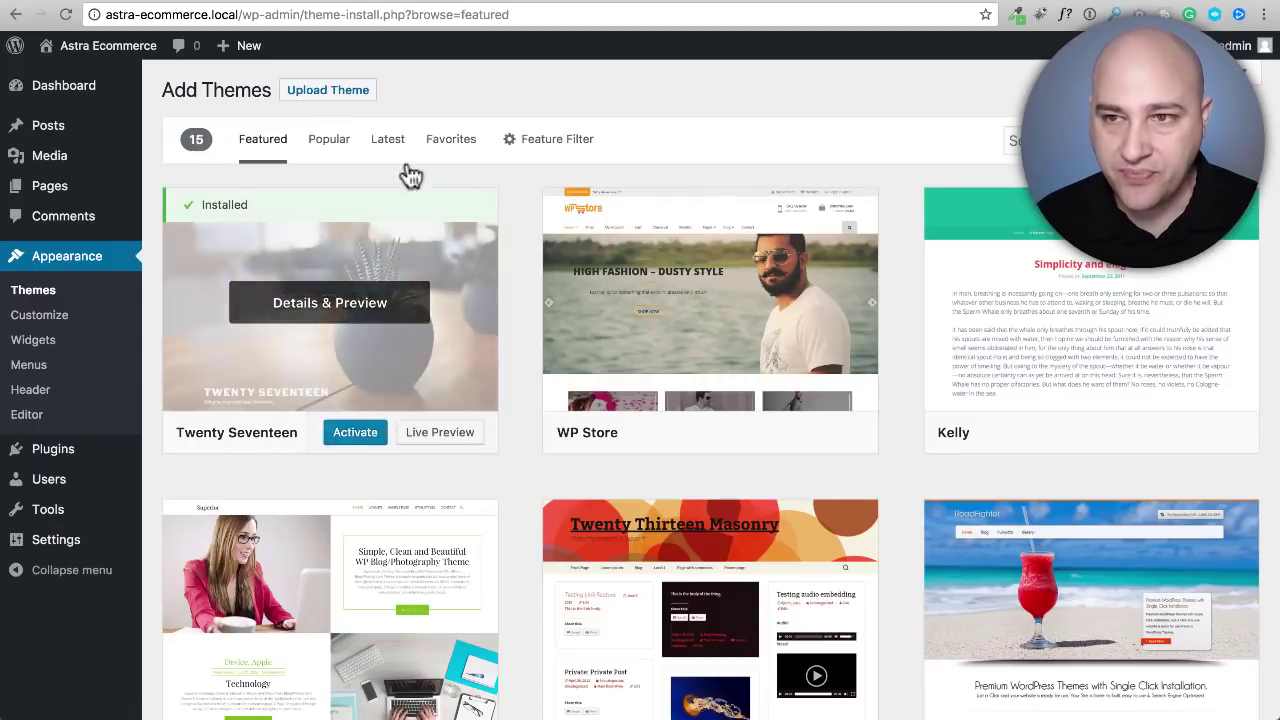
{"action": "left_click", "coordinate": [338, 143]}
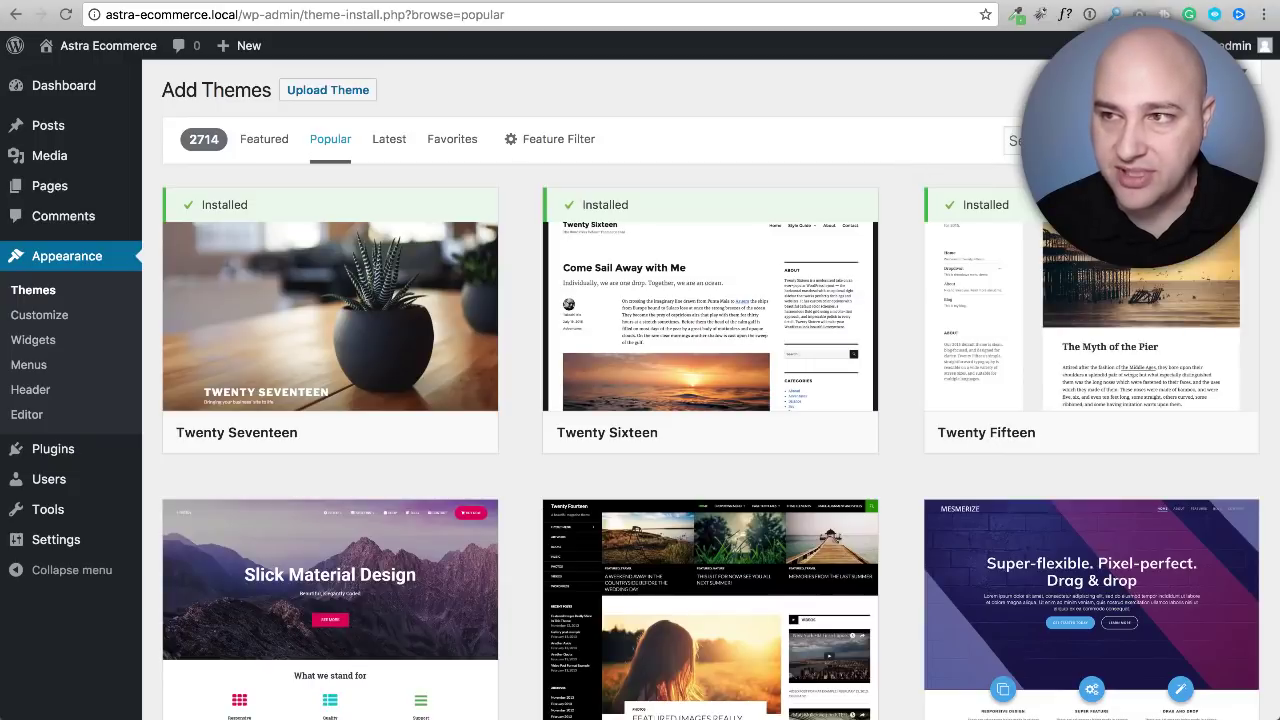
{"action": "left_click", "coordinate": [1012, 141]}
{"action": "type", "text": "astra"}
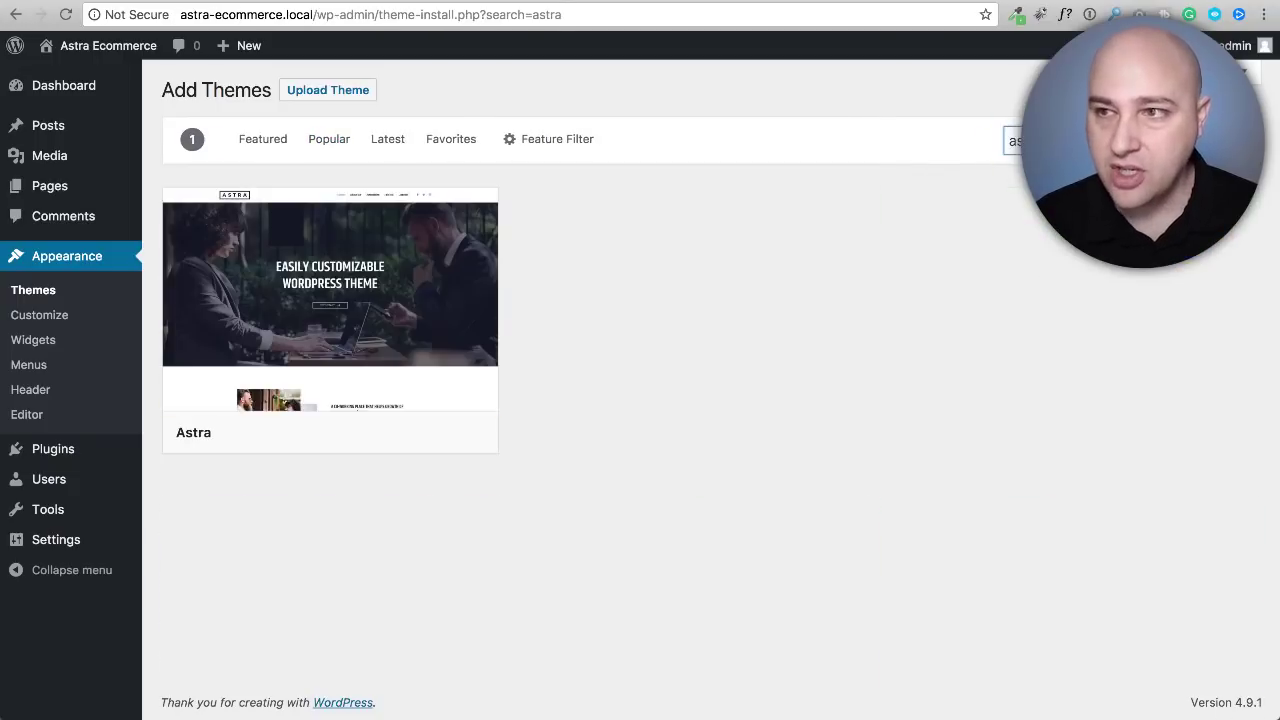
- Install the Astra theme and activate it on the site
{"action": "mouse_move", "coordinate": [380, 297]}
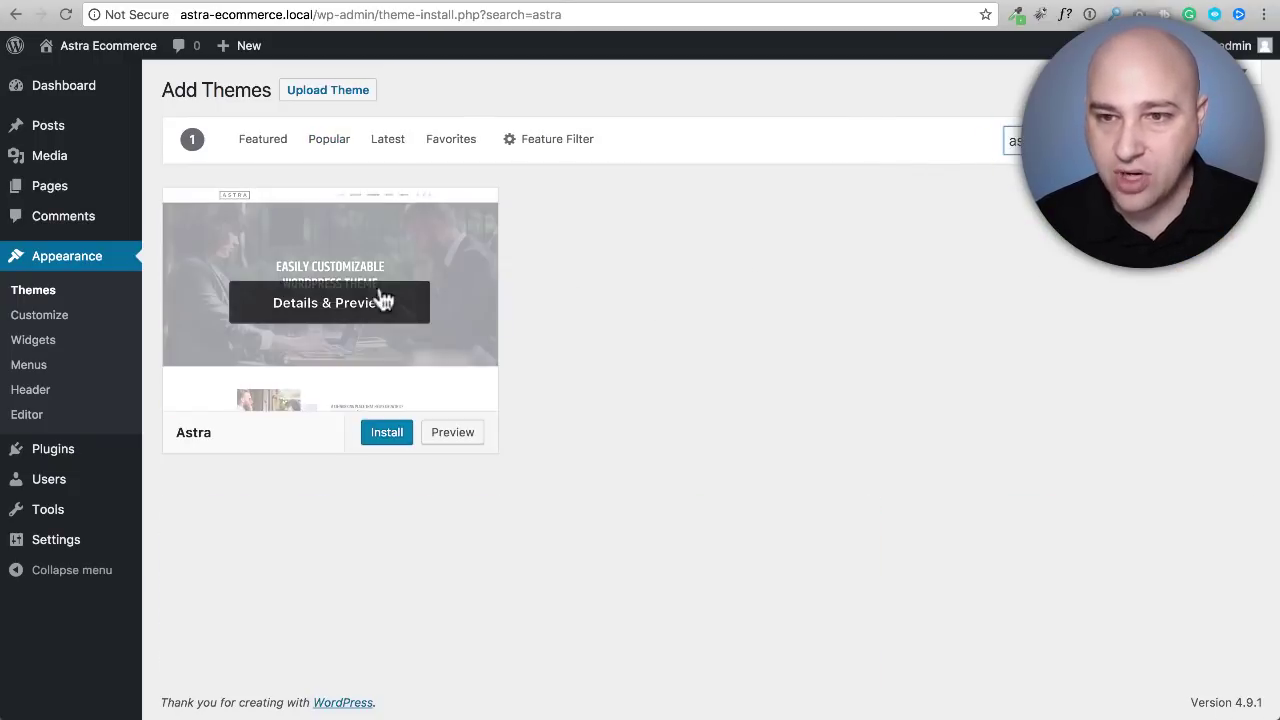
{"action": "left_click", "coordinate": [385, 433]}
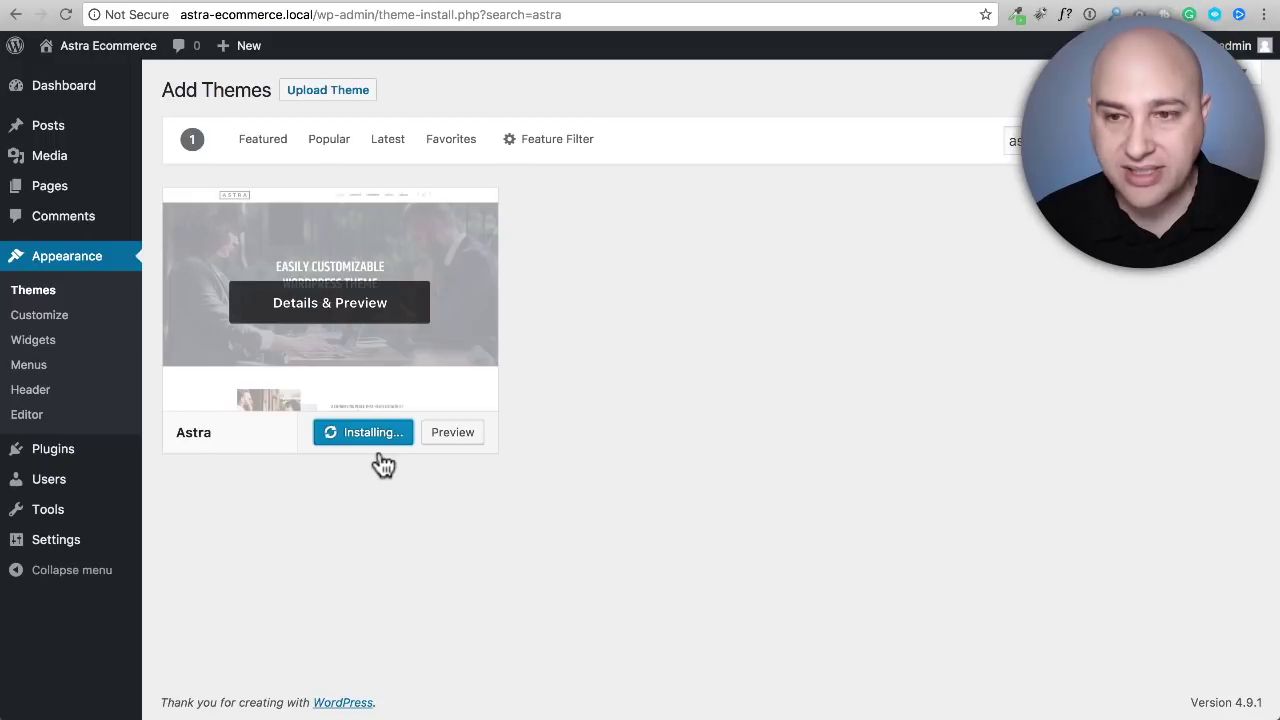
{"action": "left_click", "coordinate": [355, 435]}
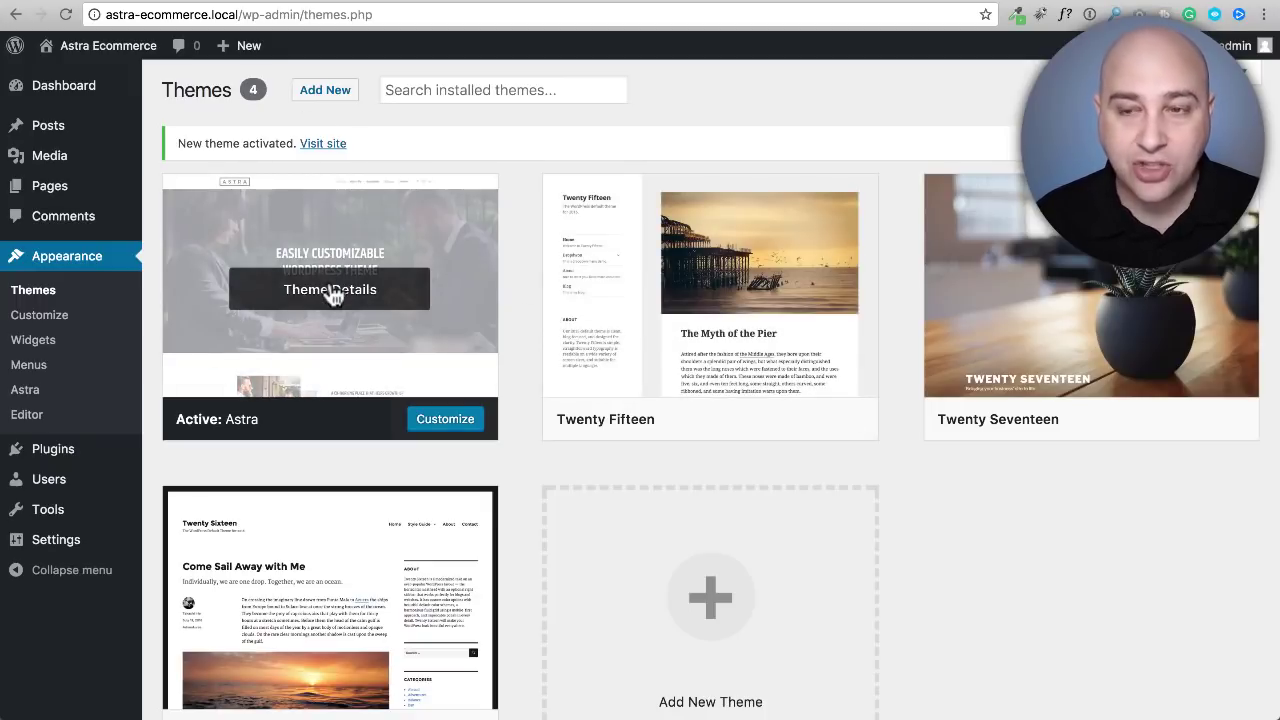
- View the details of the active Astra theme and close them again
{"action": "left_click", "coordinate": [333, 292]}
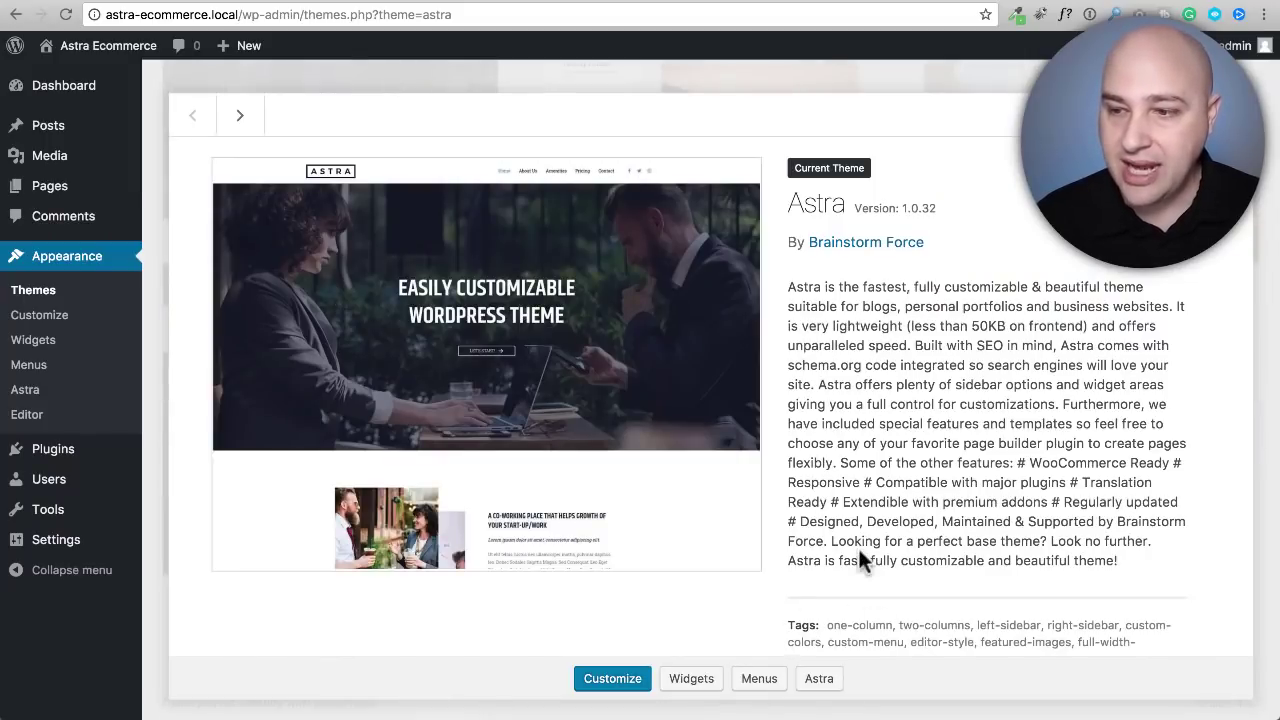
{"action": "scroll", "coordinate": [928, 515], "scroll_direction": "down", "scroll_amount": 1}
{"action": "key", "text": "Escape"}
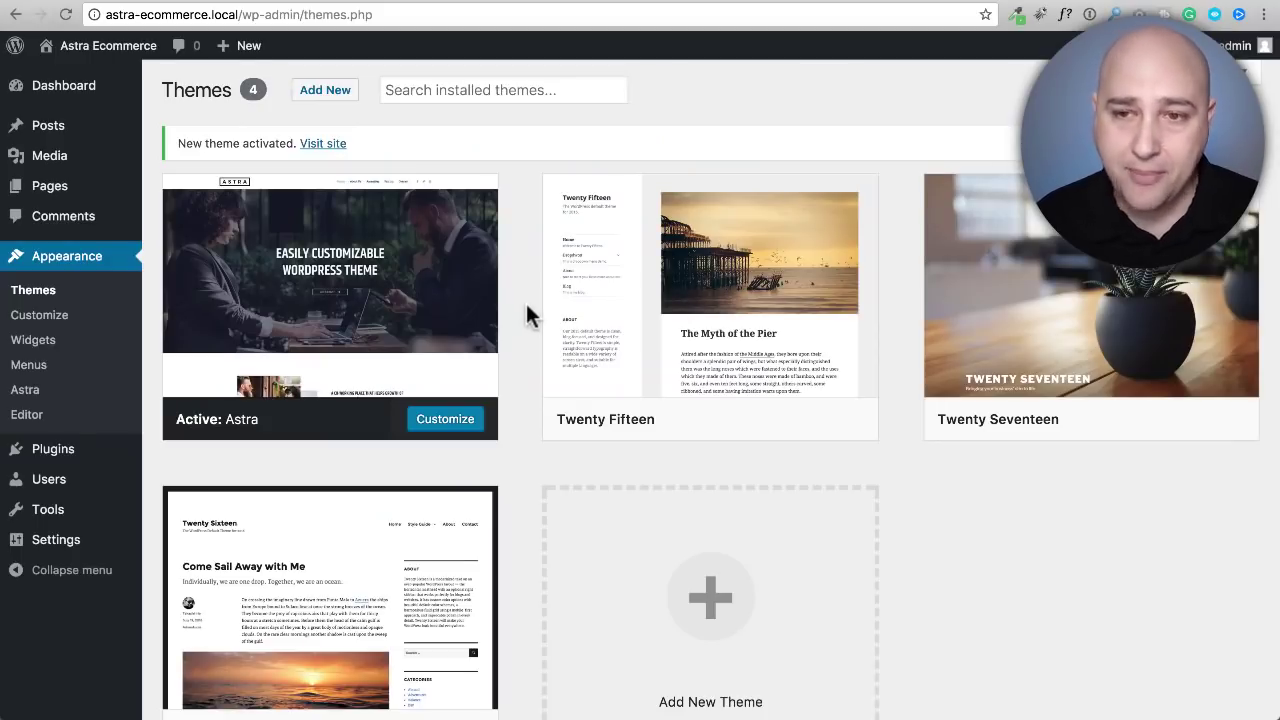
{"action": "mouse_move", "coordinate": [480, 314]}
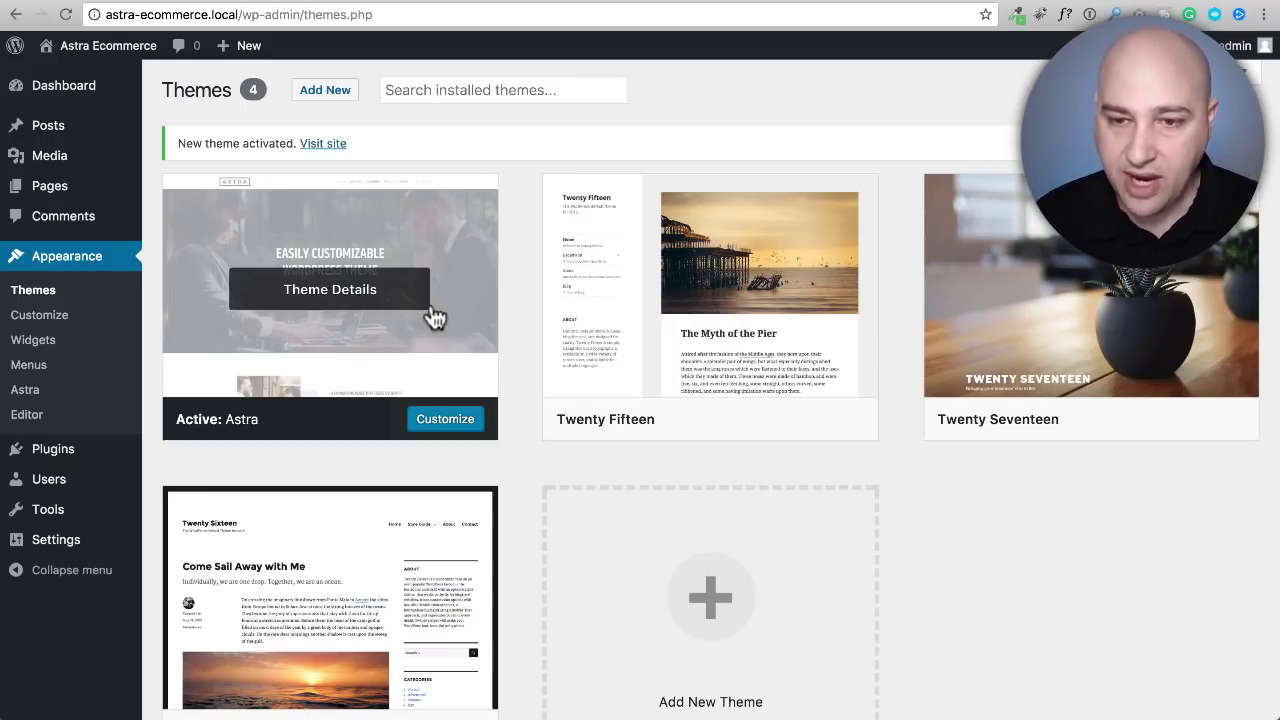
- Search the plugin directory for "astra" and install and activate the Astra Starter Sites plugin
{"action": "mouse_move", "coordinate": [64, 460]}
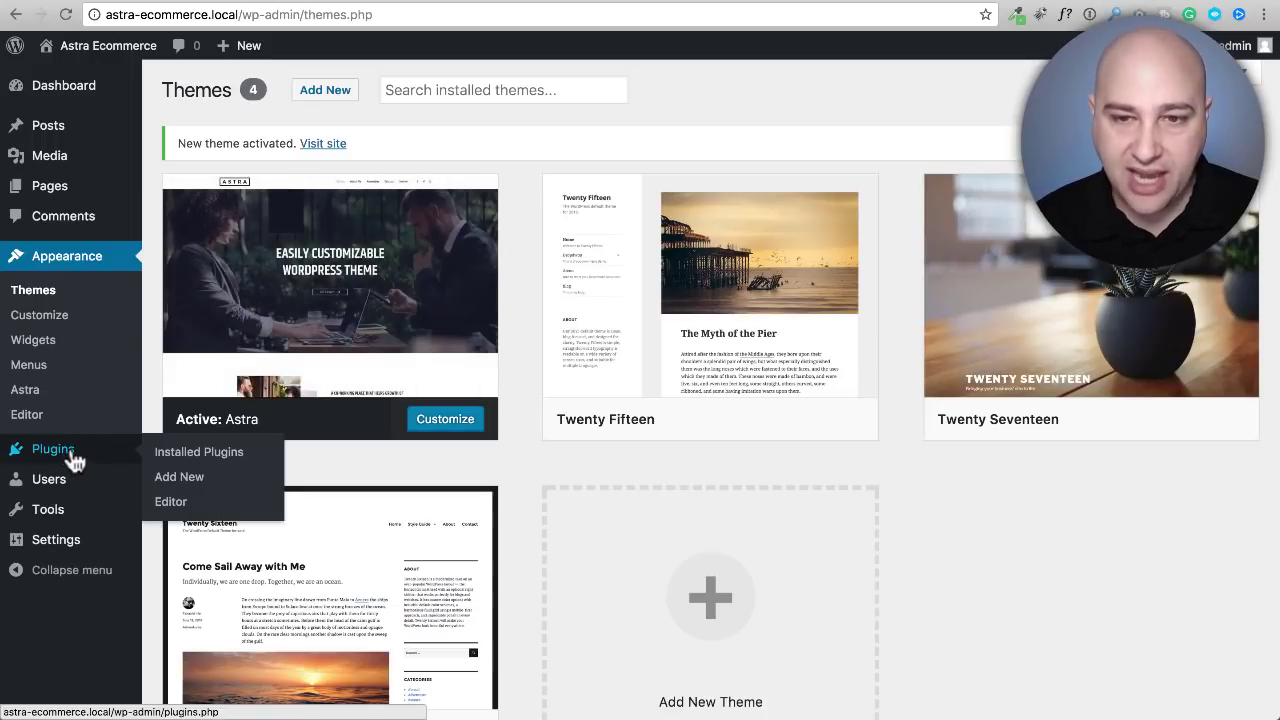
{"action": "left_click", "coordinate": [196, 482]}
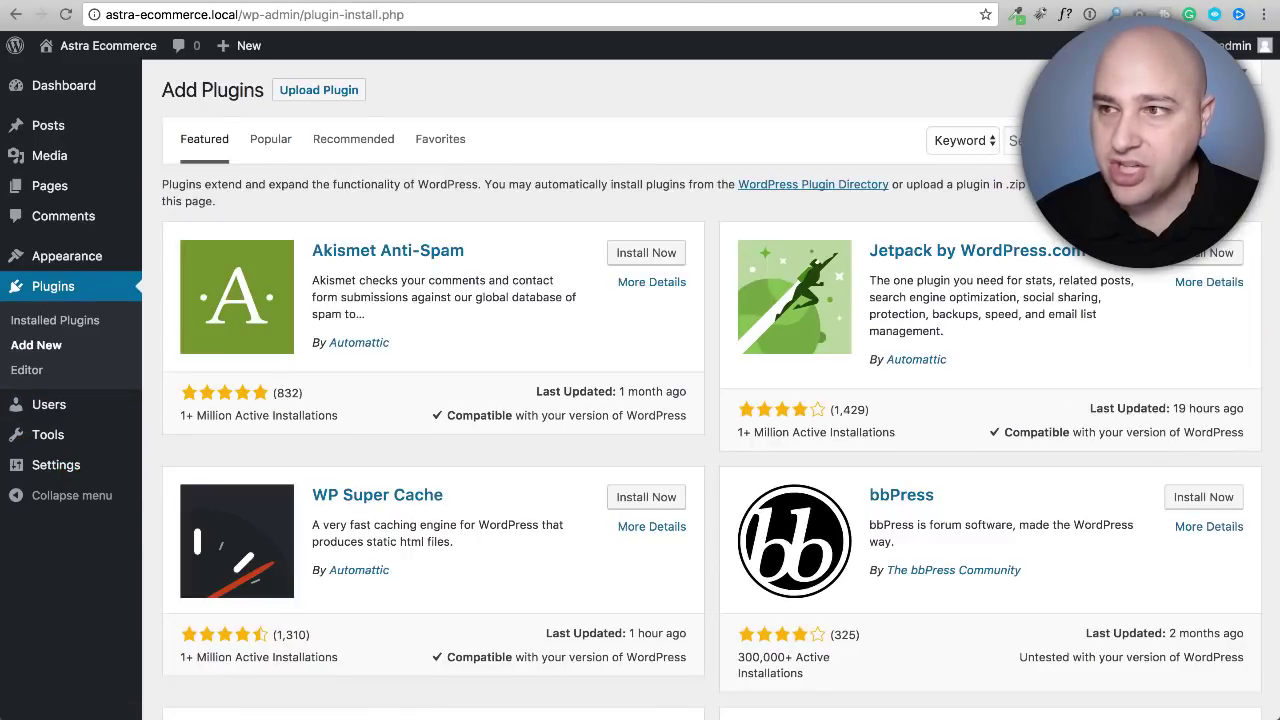
{"action": "type", "text": "astra"}
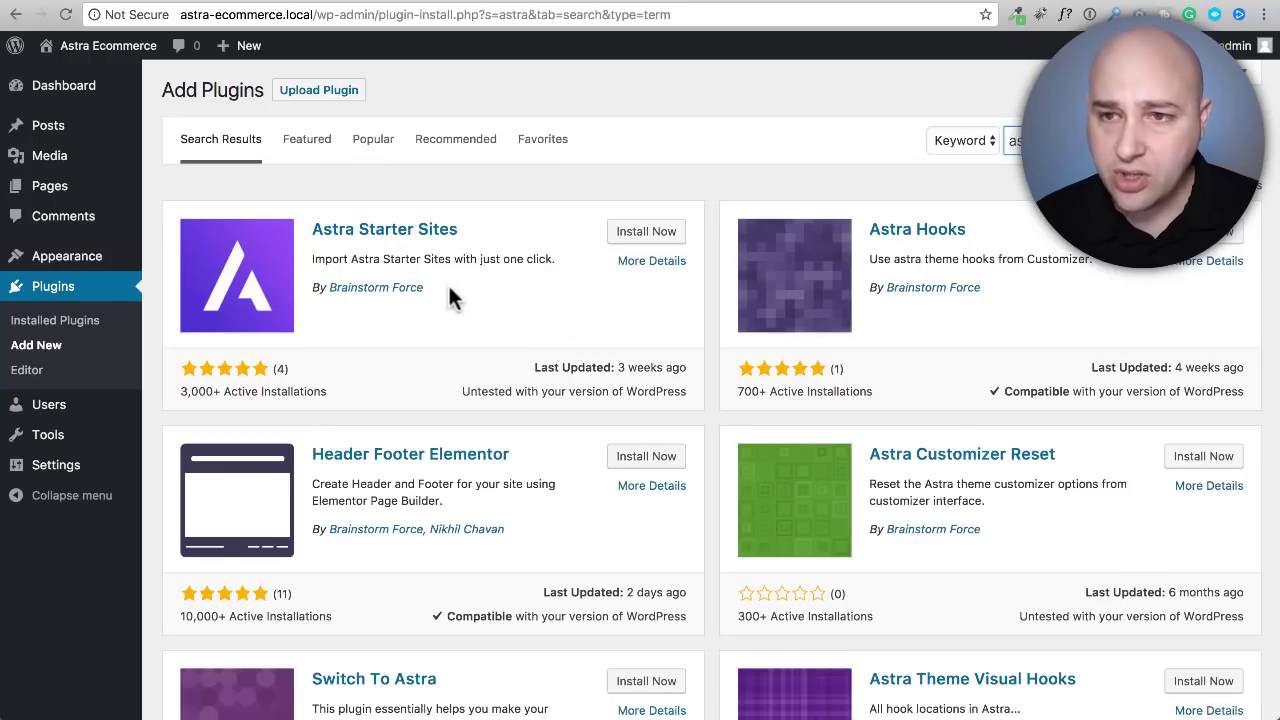
{"action": "left_click", "coordinate": [630, 234]}
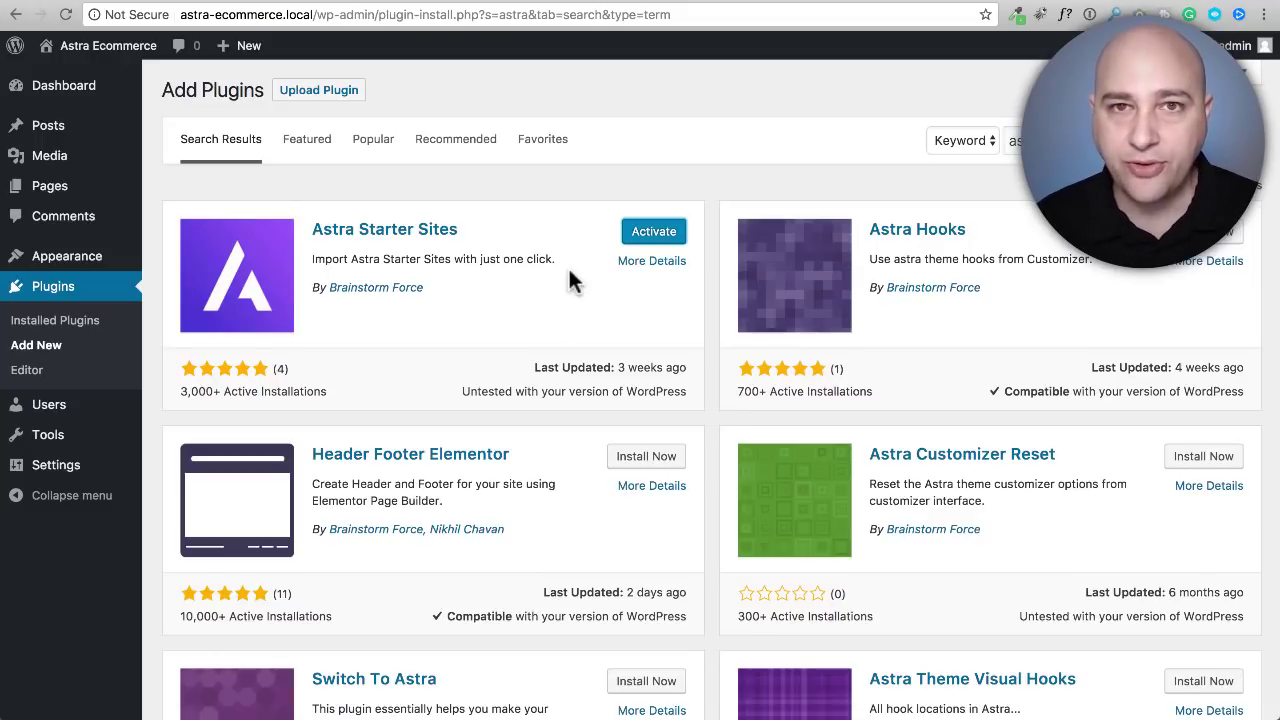
{"action": "left_click", "coordinate": [650, 240]}
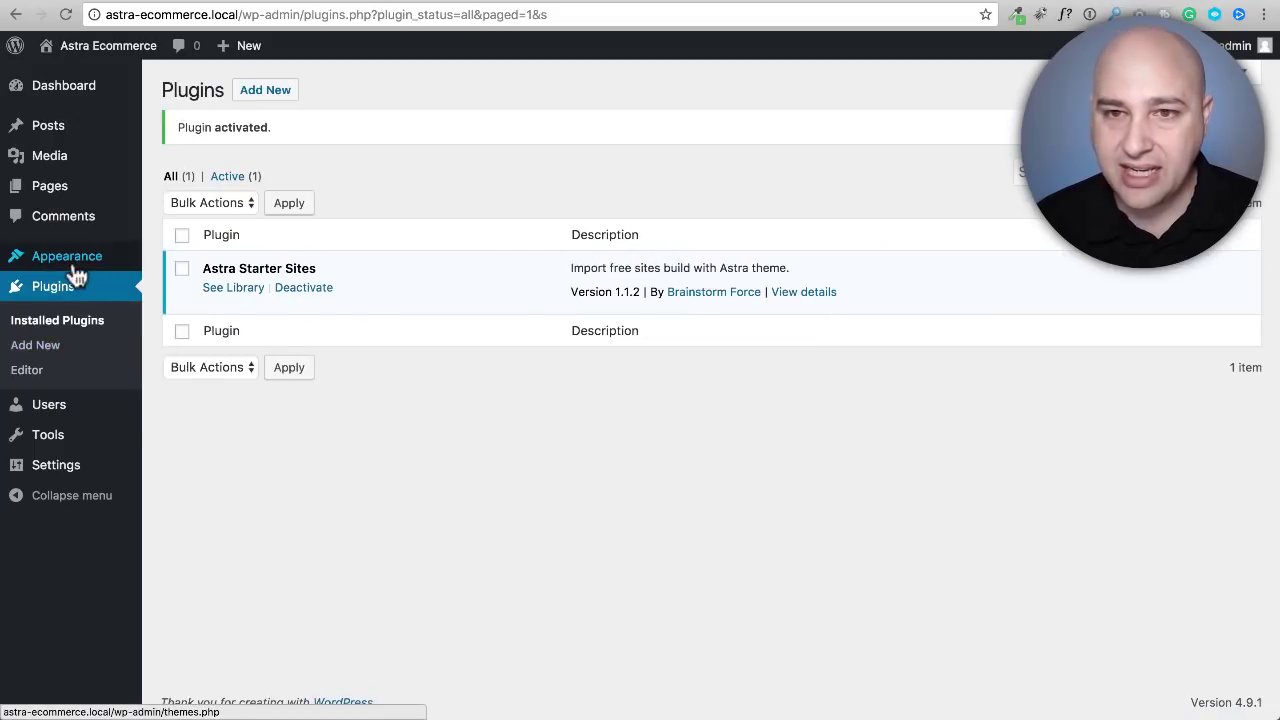
- Open the Astra Sites library and browse the starter sites built for Elementor
{"action": "mouse_move", "coordinate": [75, 265]}
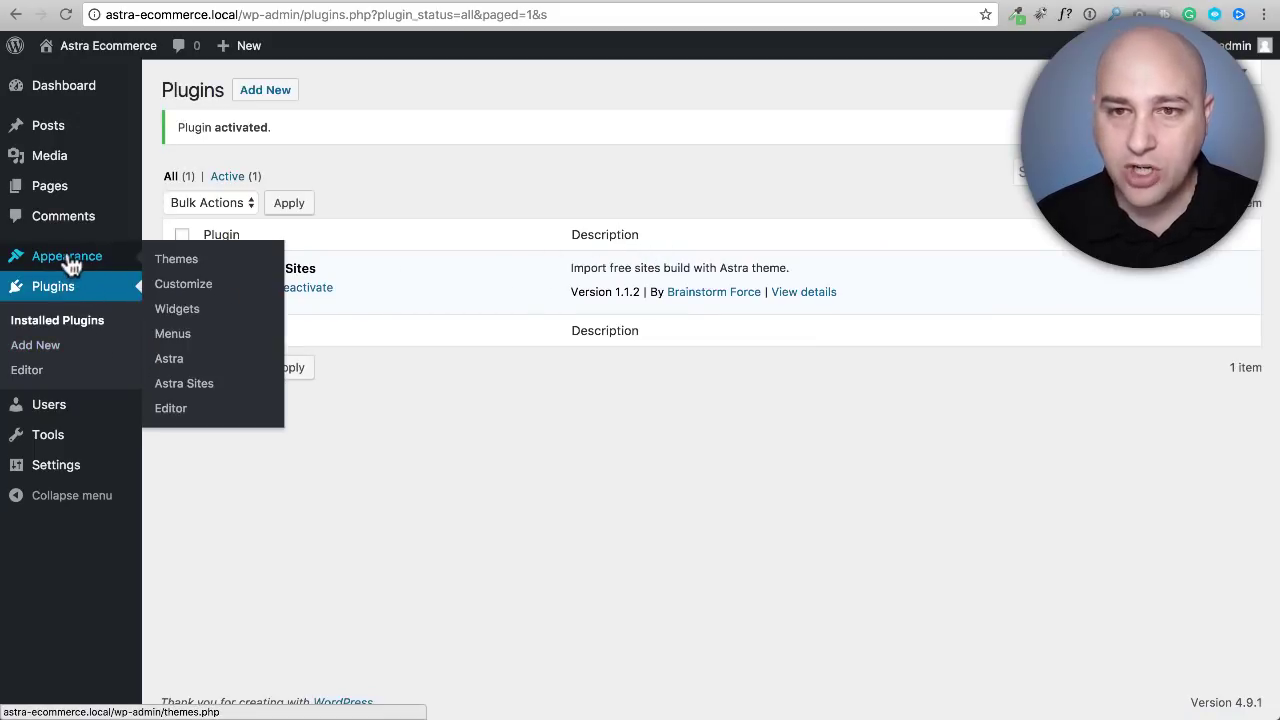
{"action": "left_click", "coordinate": [184, 386]}
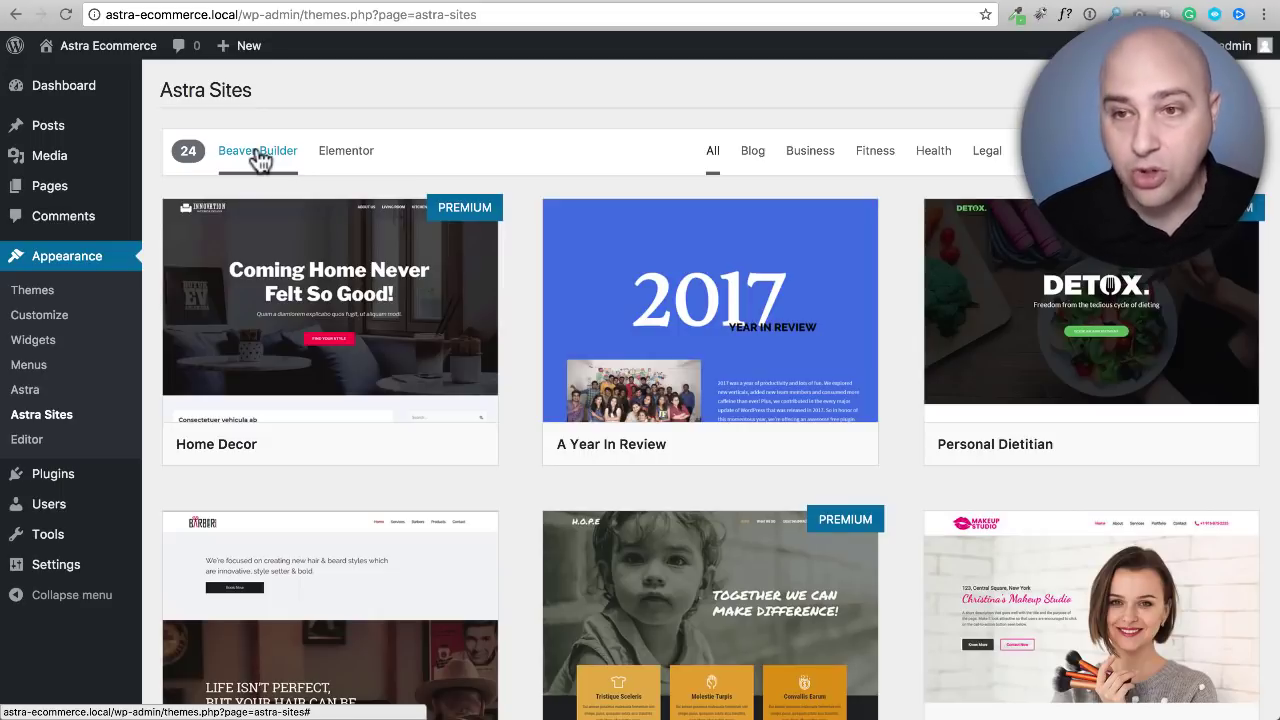
{"action": "left_click", "coordinate": [340, 158]}
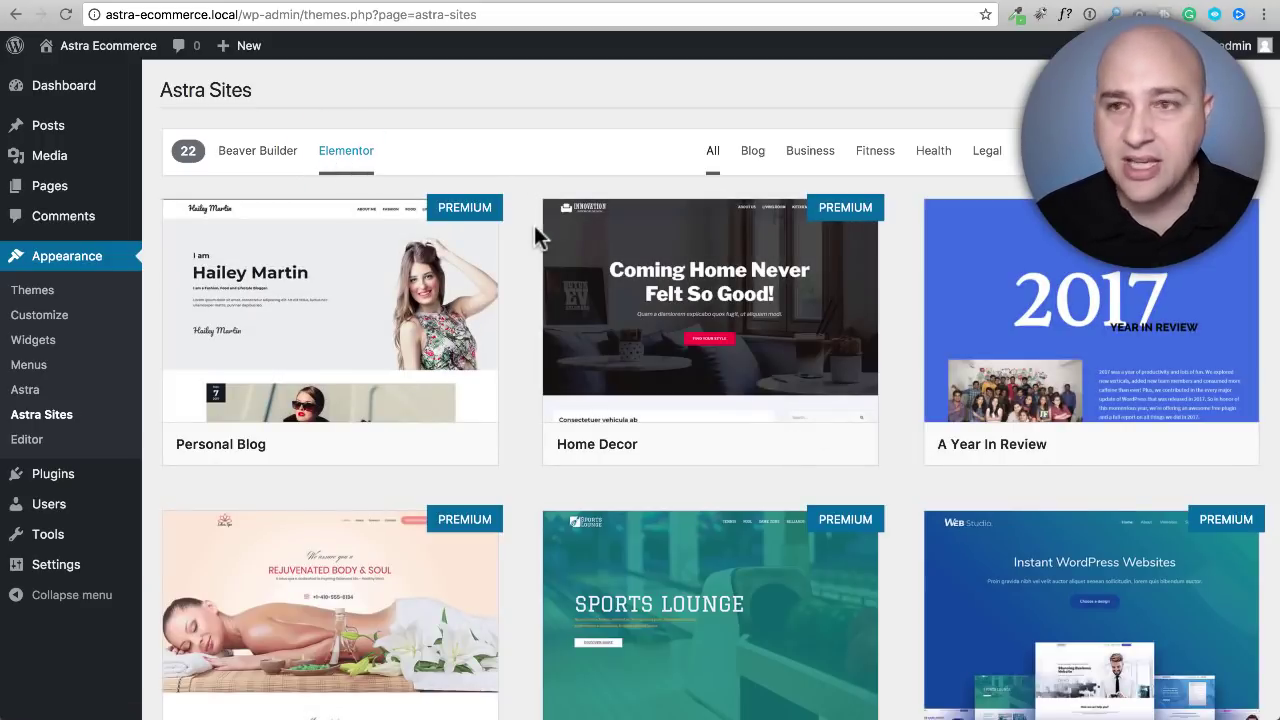
{"action": "scroll", "coordinate": [534, 236], "scroll_direction": "down", "scroll_amount": 7}
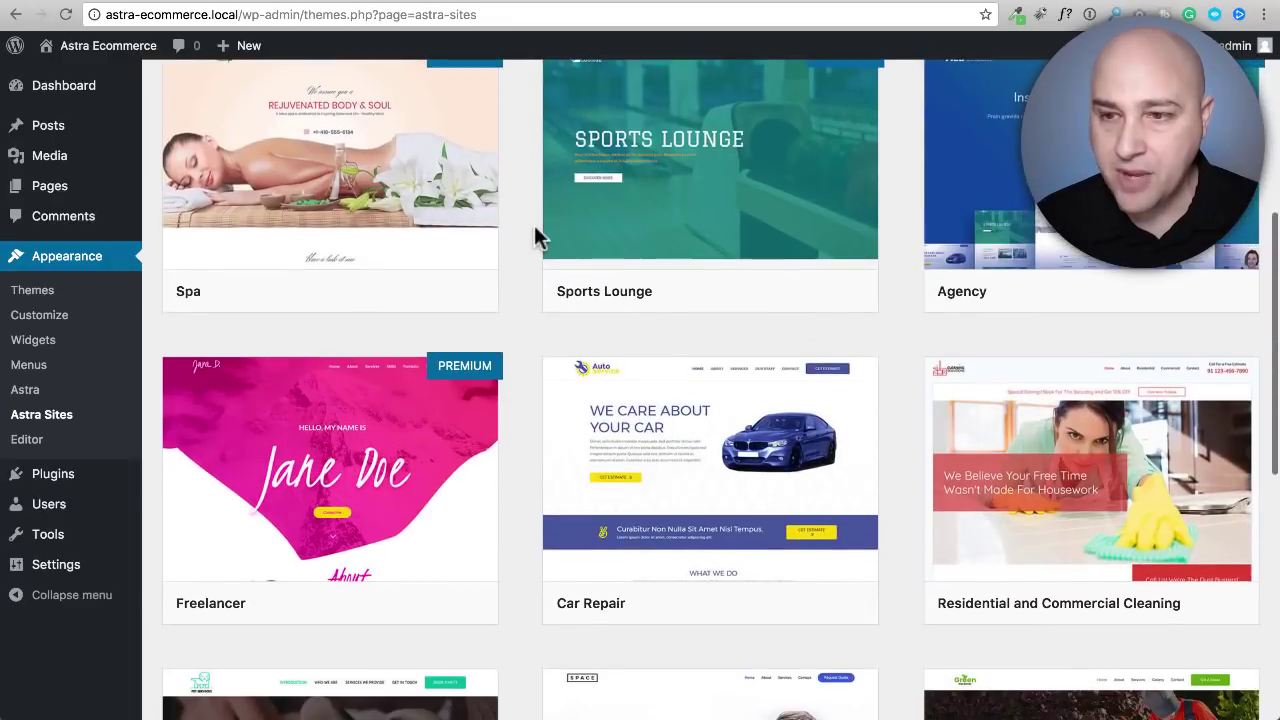
{"action": "scroll", "coordinate": [534, 236], "scroll_direction": "down", "scroll_amount": 3}
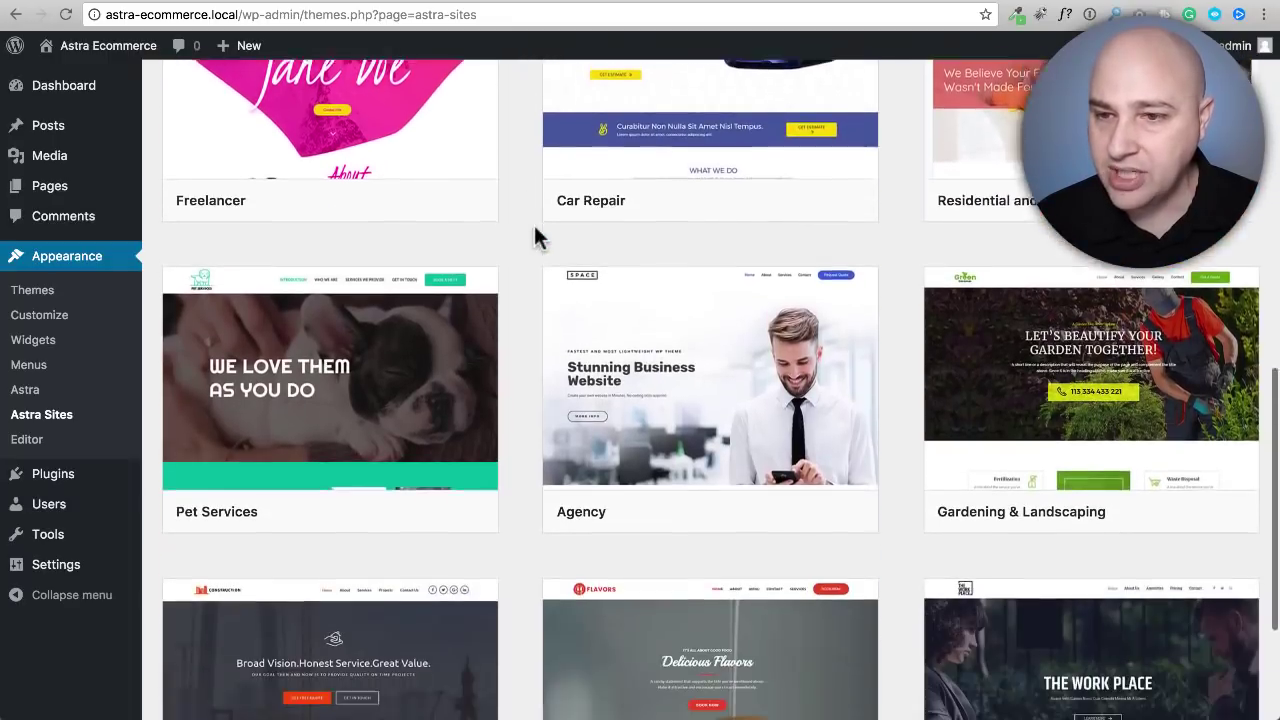
{"action": "scroll", "coordinate": [534, 236], "scroll_direction": "down", "scroll_amount": 8}
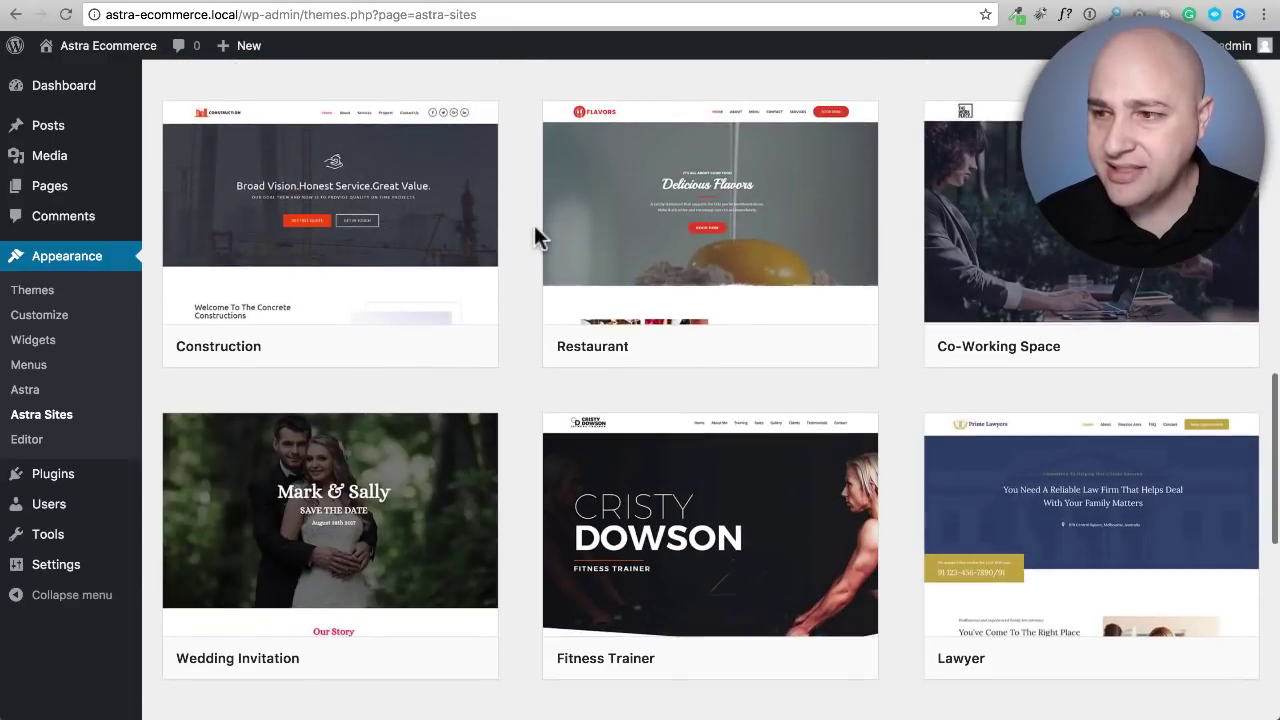
{"action": "scroll", "coordinate": [534, 236], "scroll_direction": "down", "scroll_amount": 3}
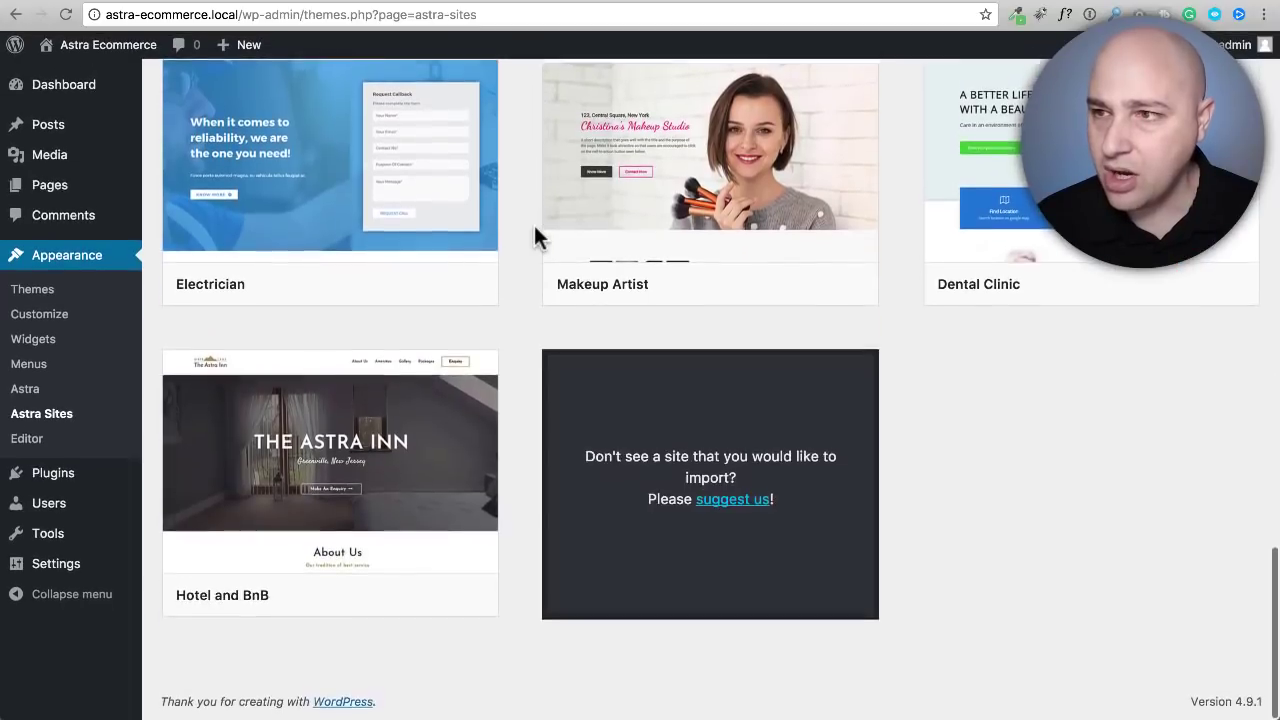
- Open the preview of the Car Repair starter site and install all of its required plugins
{"action": "scroll", "coordinate": [534, 236], "scroll_direction": "up", "scroll_amount": 3}
{"action": "scroll", "coordinate": [534, 236], "scroll_direction": "down", "scroll_amount": 1}
{"action": "scroll", "coordinate": [534, 236], "scroll_direction": "down", "scroll_amount": 4}
{"action": "scroll", "coordinate": [534, 236], "scroll_direction": "up", "scroll_amount": 6}
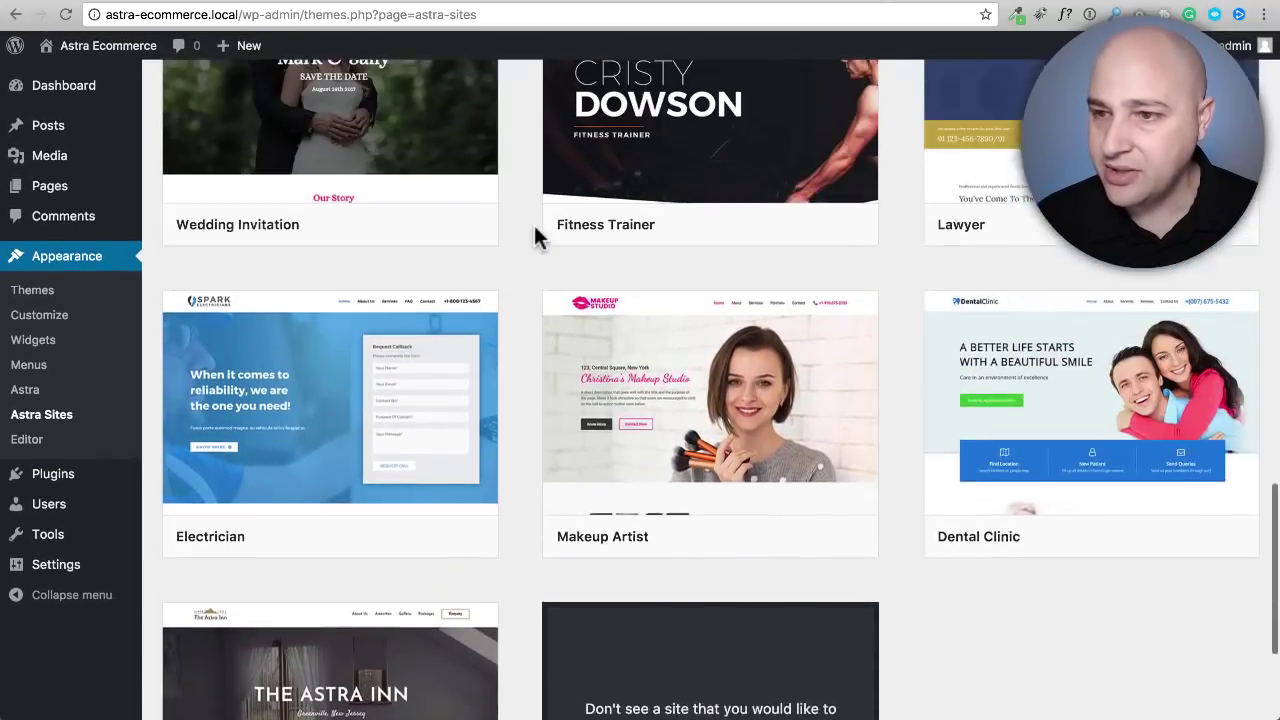
{"action": "scroll", "coordinate": [504, 236], "scroll_direction": "up", "scroll_amount": 3}
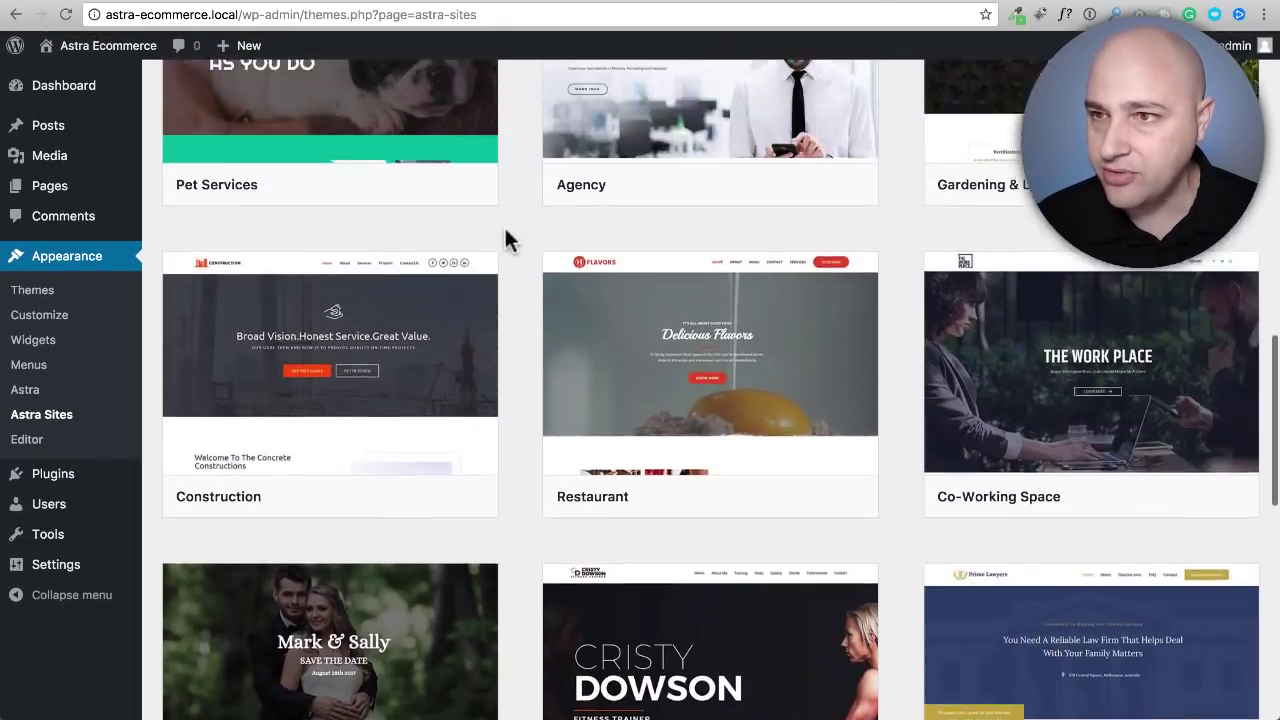
{"action": "scroll", "coordinate": [505, 238], "scroll_direction": "up", "scroll_amount": 4}
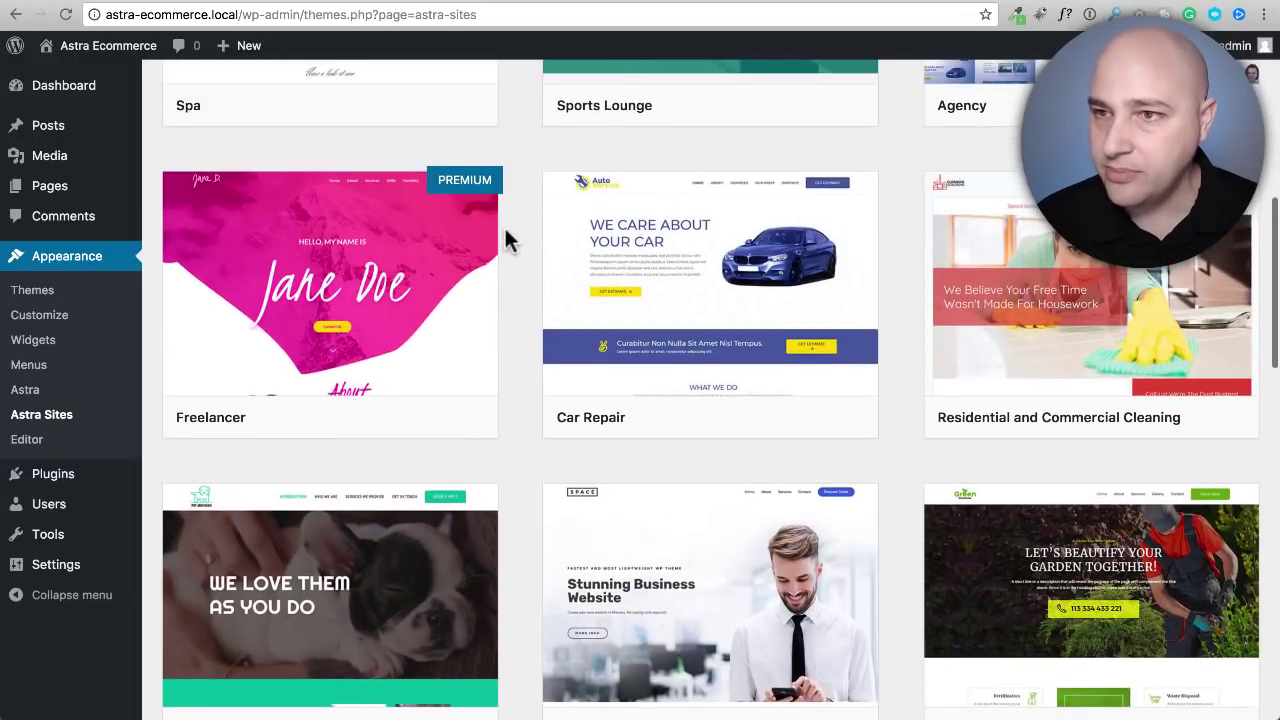
{"action": "mouse_move", "coordinate": [726, 277]}
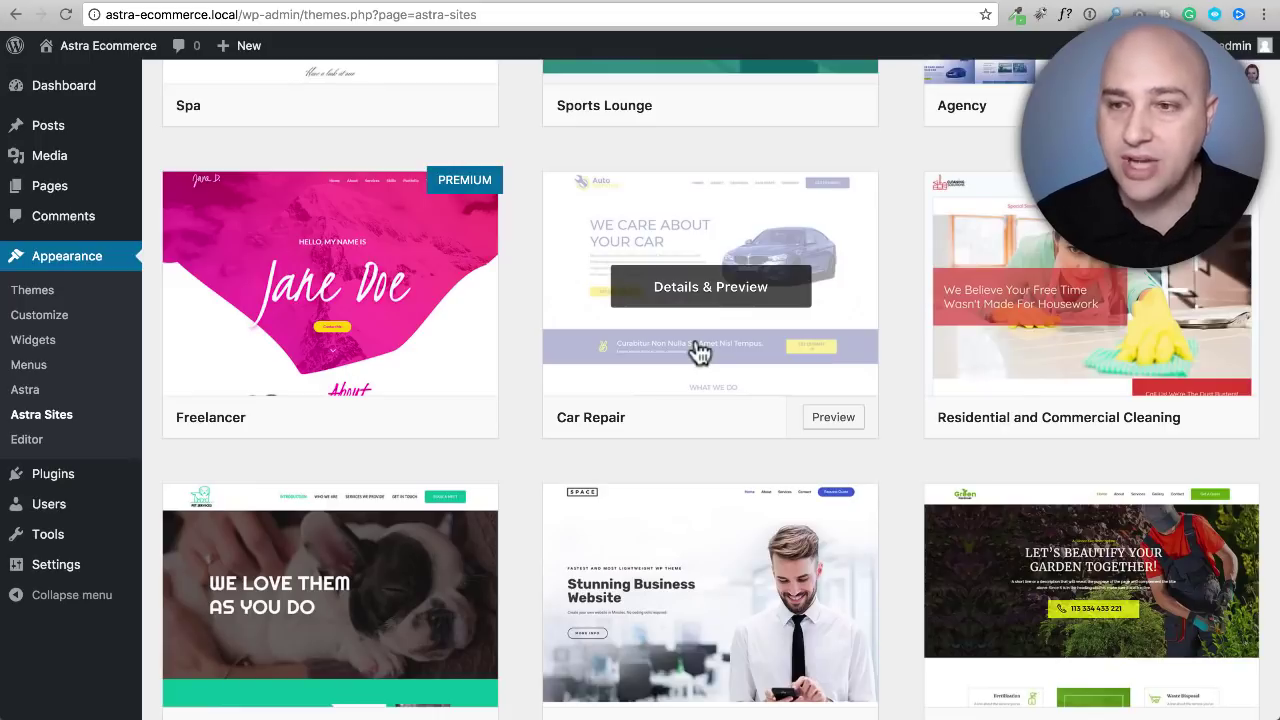
{"action": "left_click", "coordinate": [712, 290]}
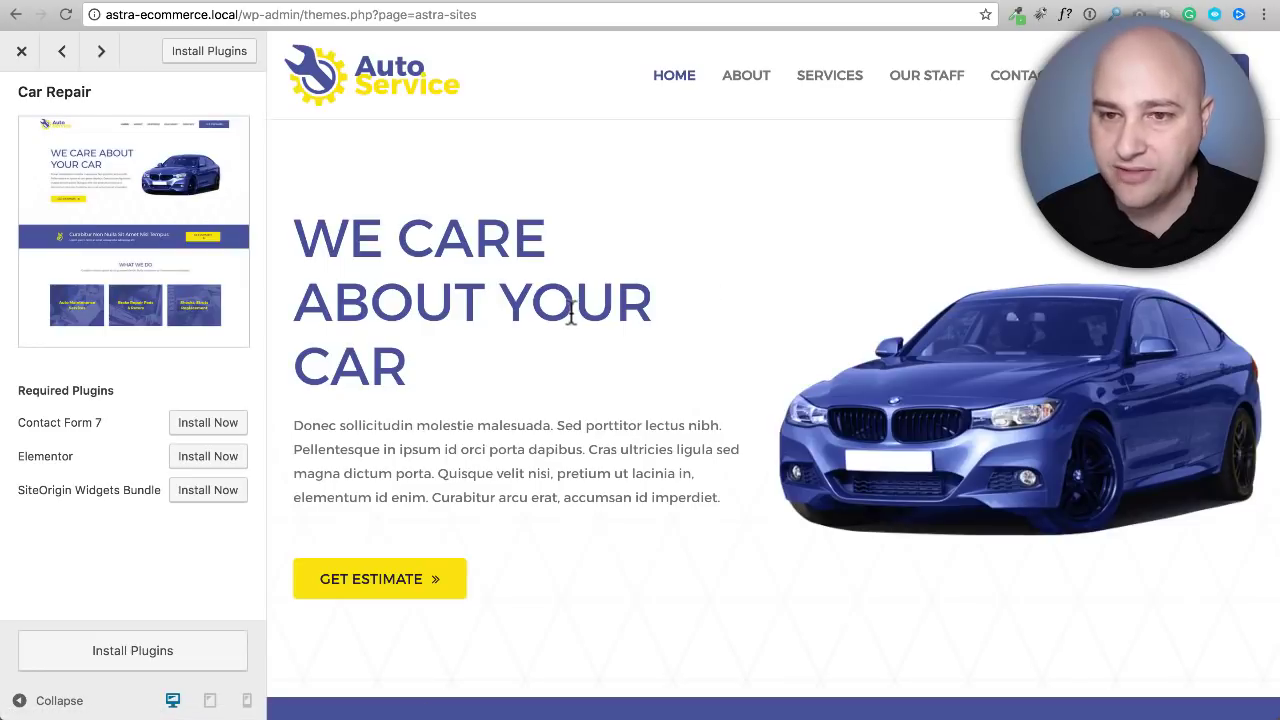
{"action": "left_click", "coordinate": [130, 655]}
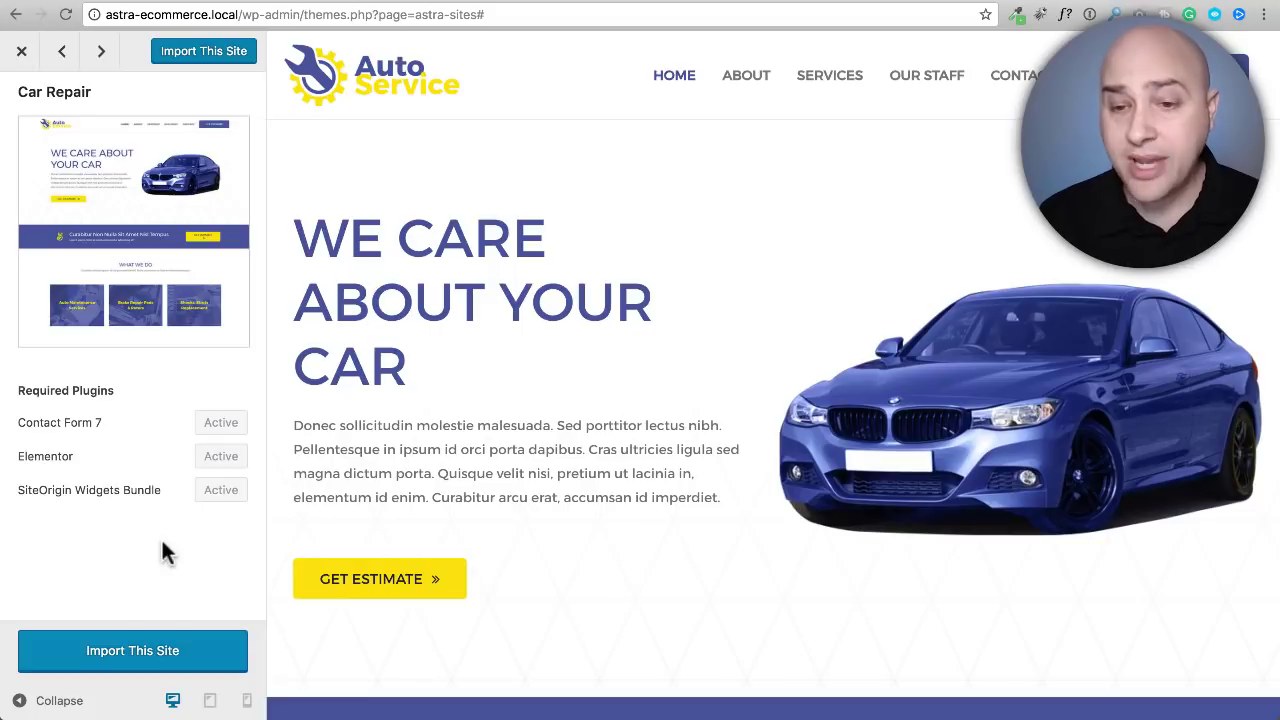
- Import the Car Repair starter site, accepting the demo import notice, and close its preview
{"action": "left_click", "coordinate": [137, 660]}
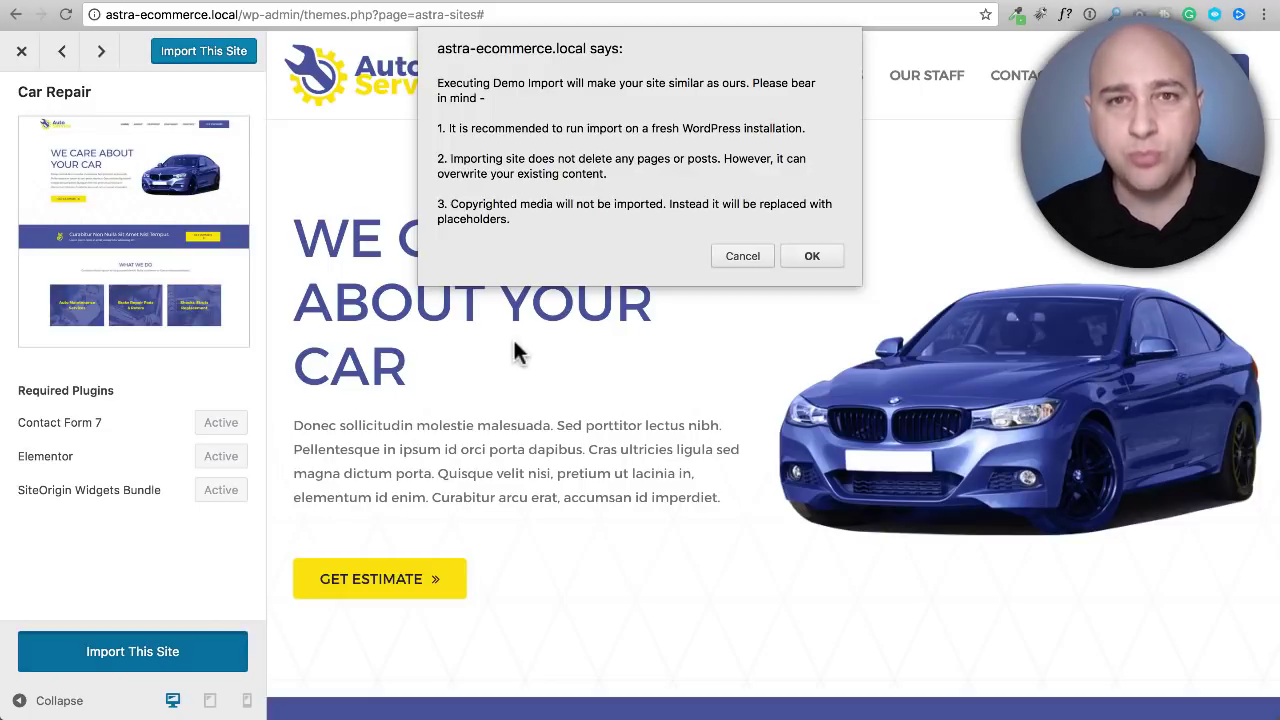
{"action": "left_click", "coordinate": [820, 255]}
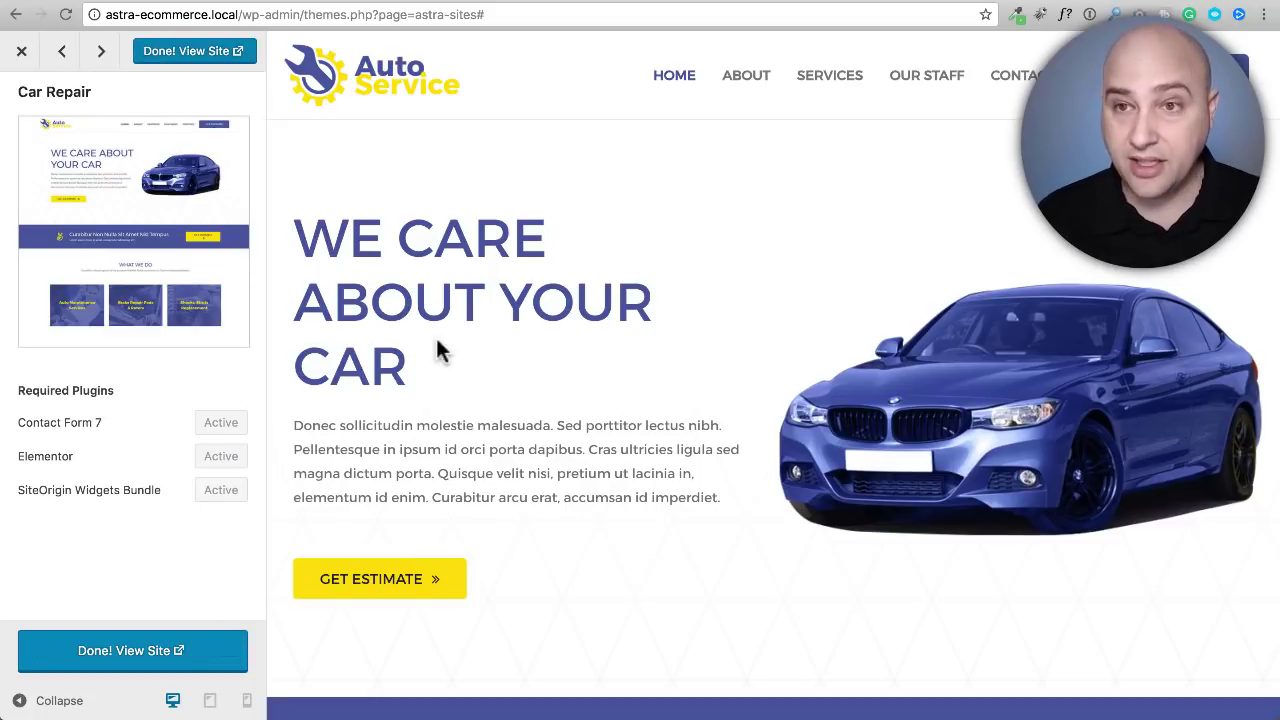
{"action": "left_click", "coordinate": [23, 53]}
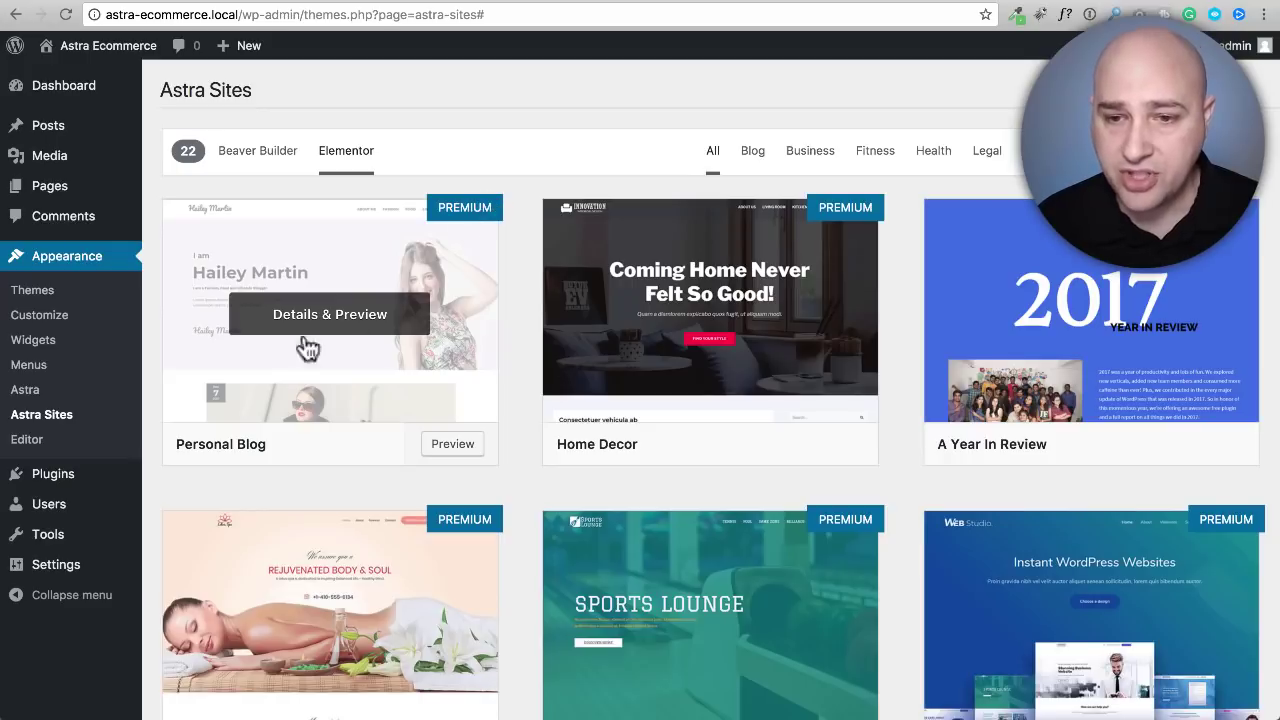
- Search the plugin directory for "woocommerce" and install and activate the WooCommerce plugin
{"action": "mouse_move", "coordinate": [80, 486]}
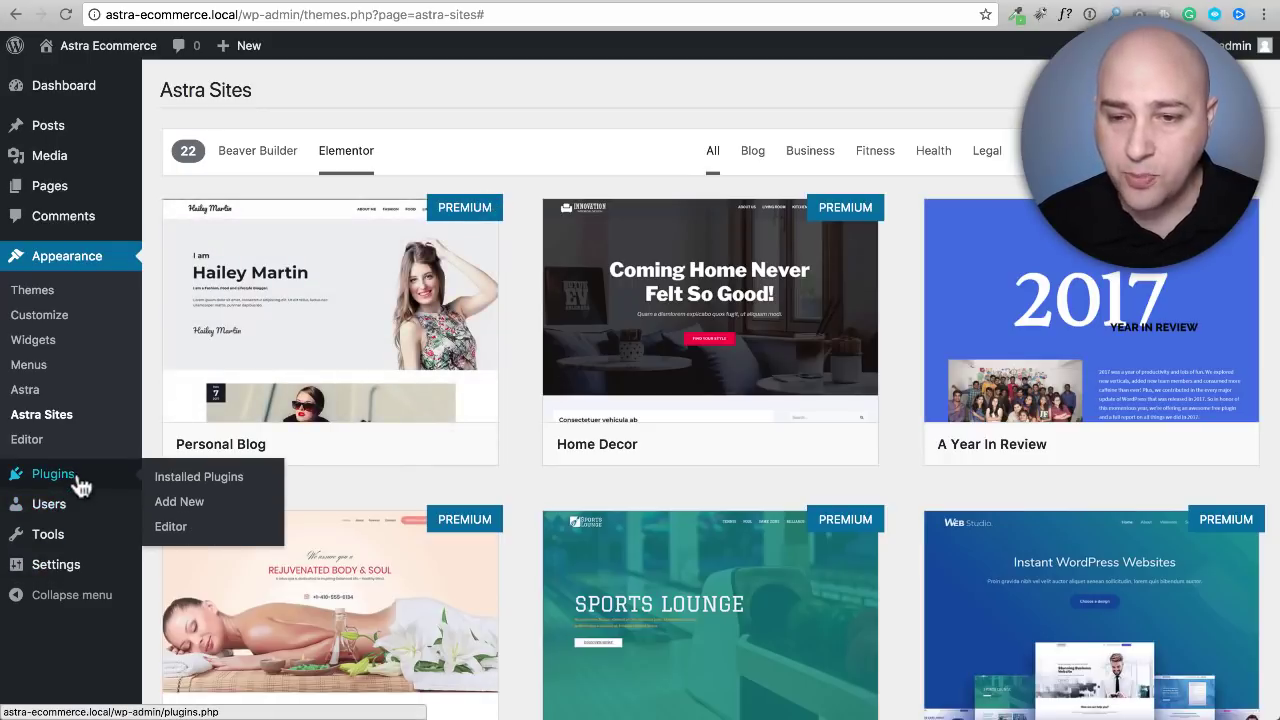
{"action": "left_click", "coordinate": [174, 503]}
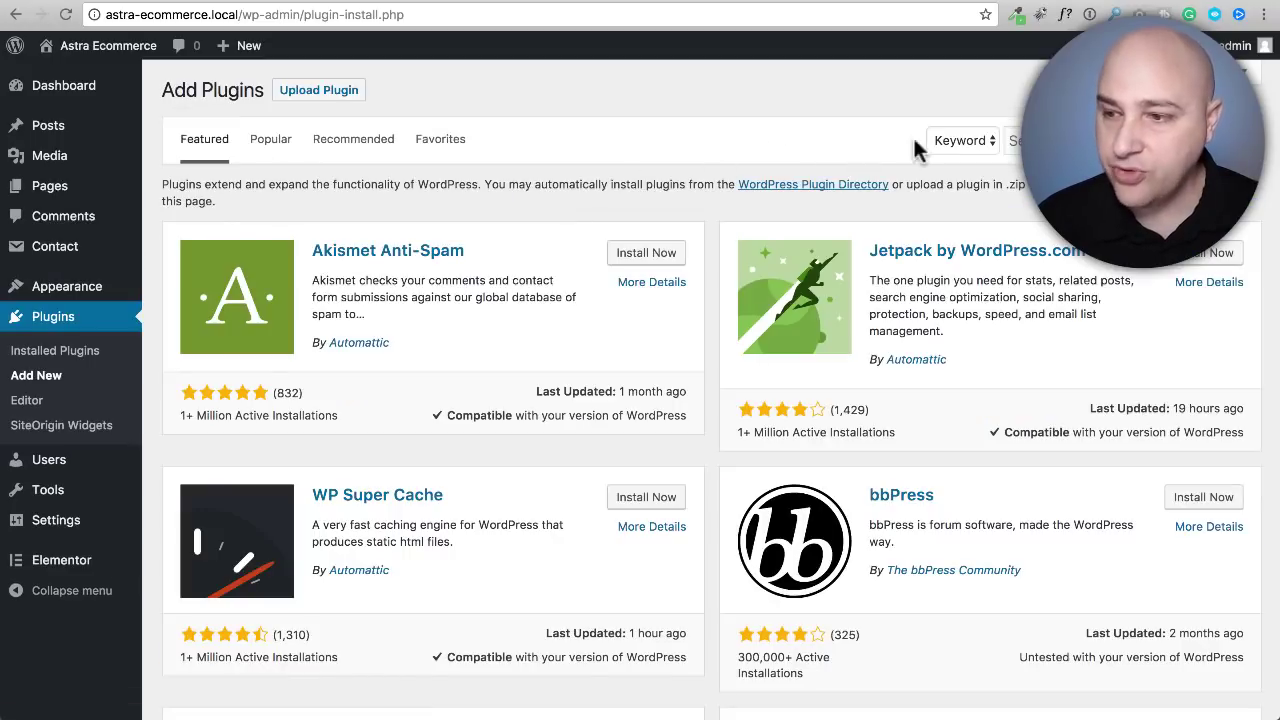
{"action": "left_click", "coordinate": [1012, 140]}
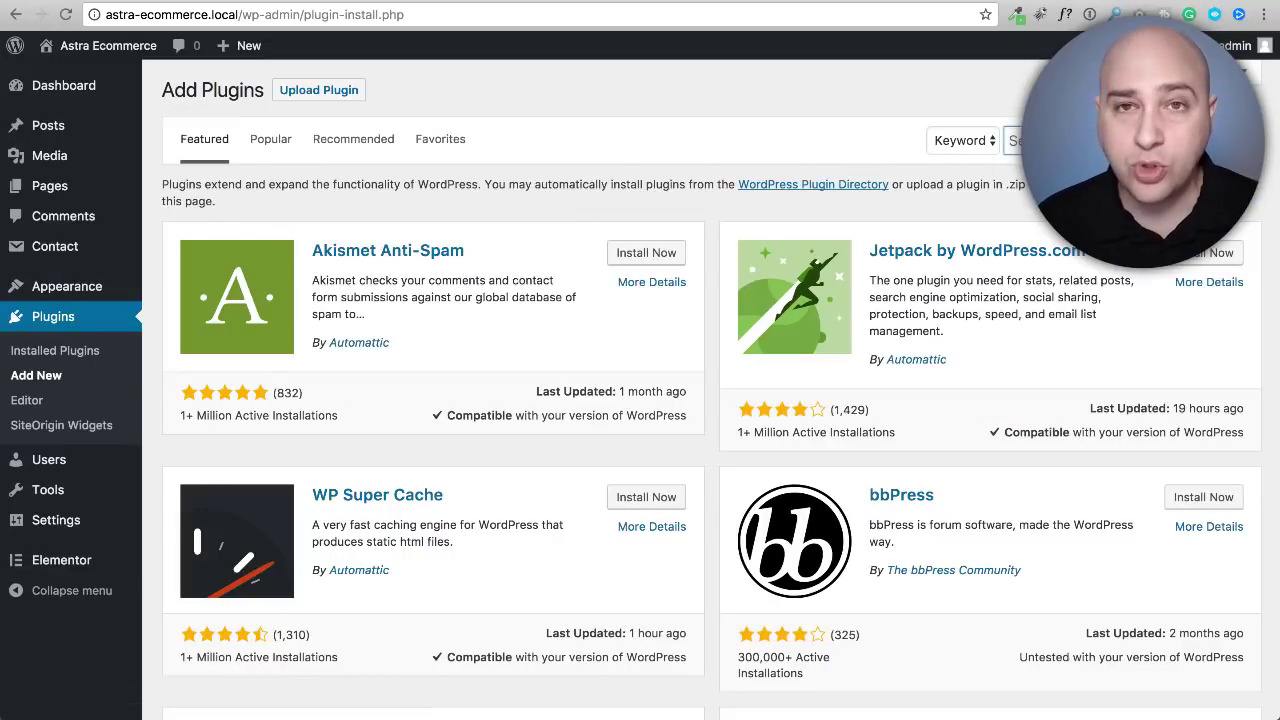
{"action": "type", "text": "woocommerce"}
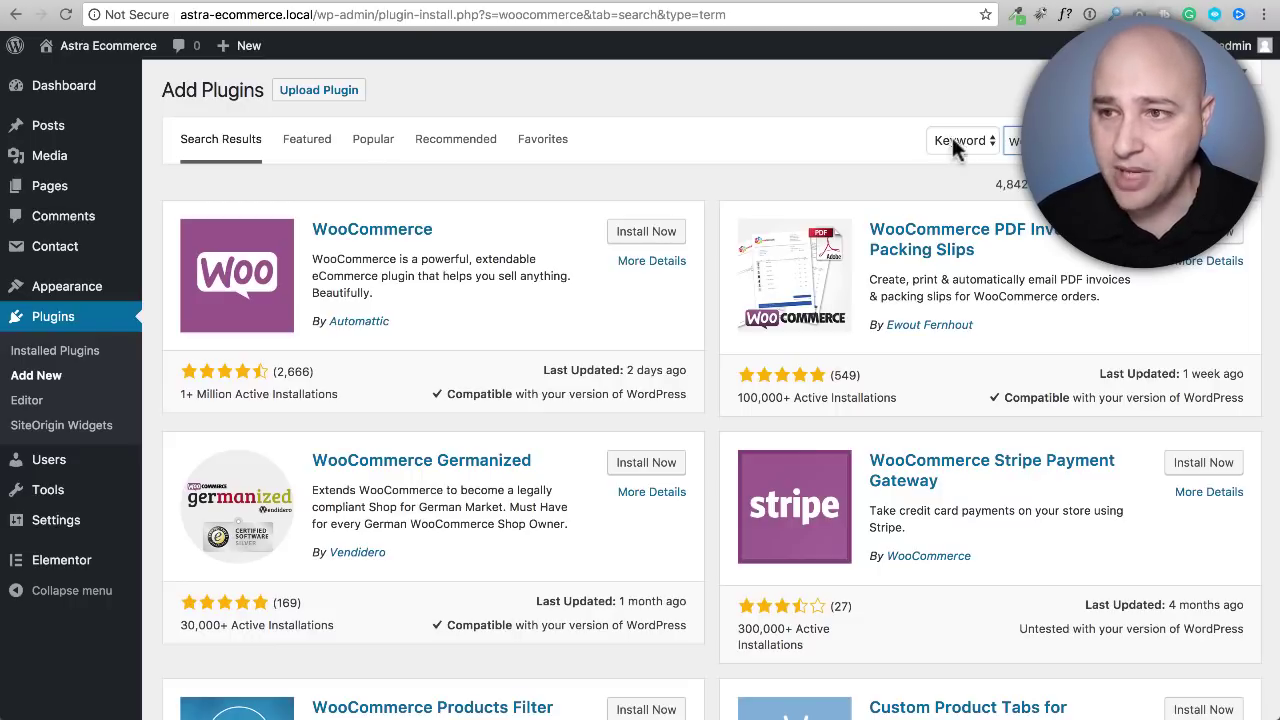
{"action": "left_click", "coordinate": [668, 234]}
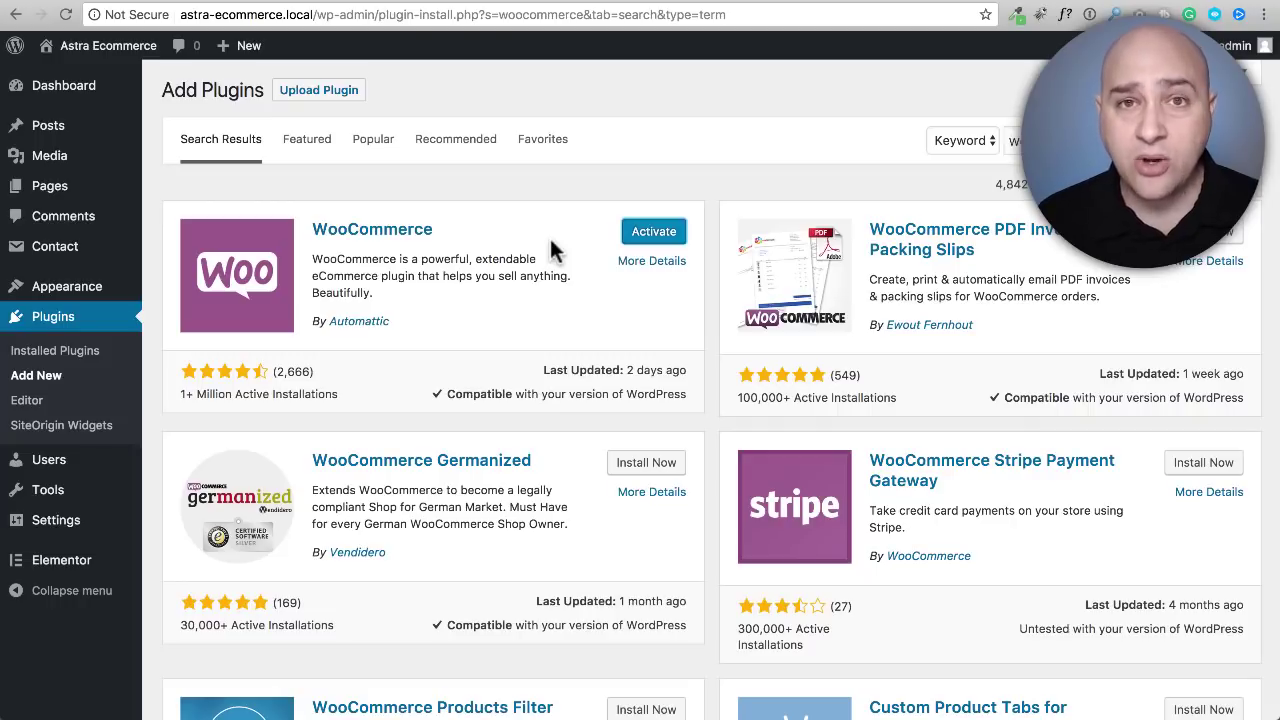
{"action": "left_click", "coordinate": [652, 246]}
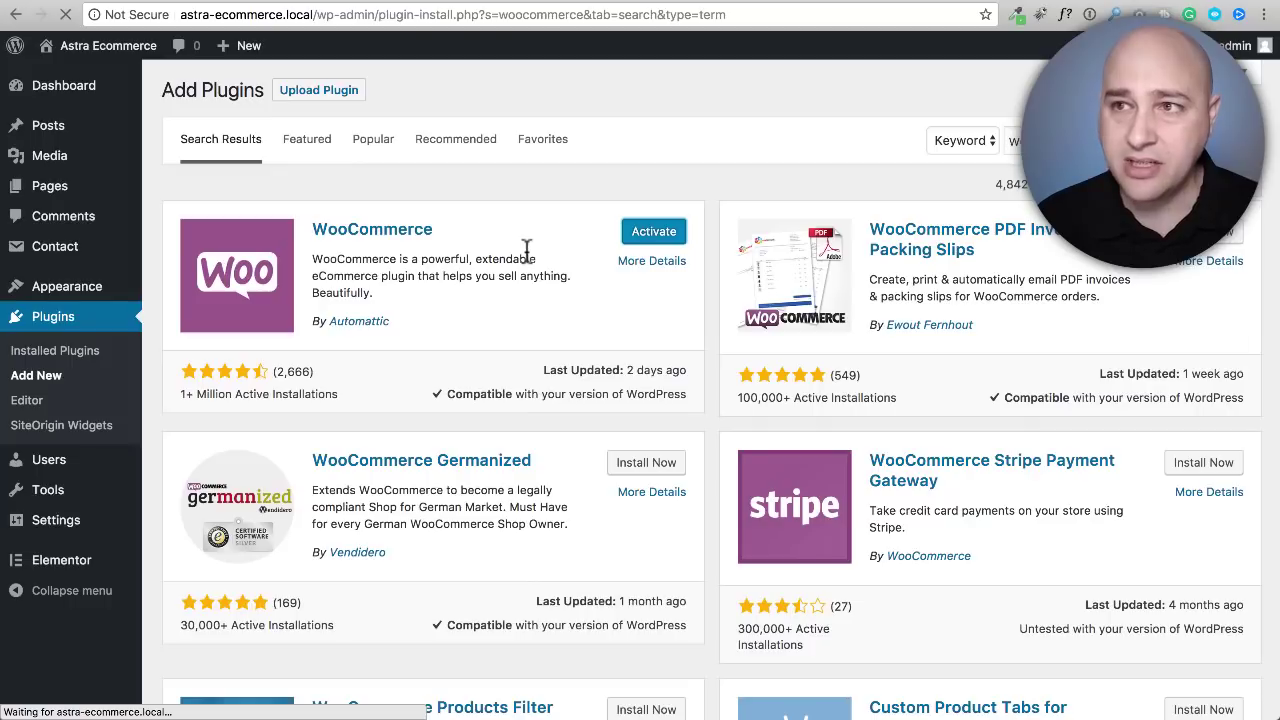
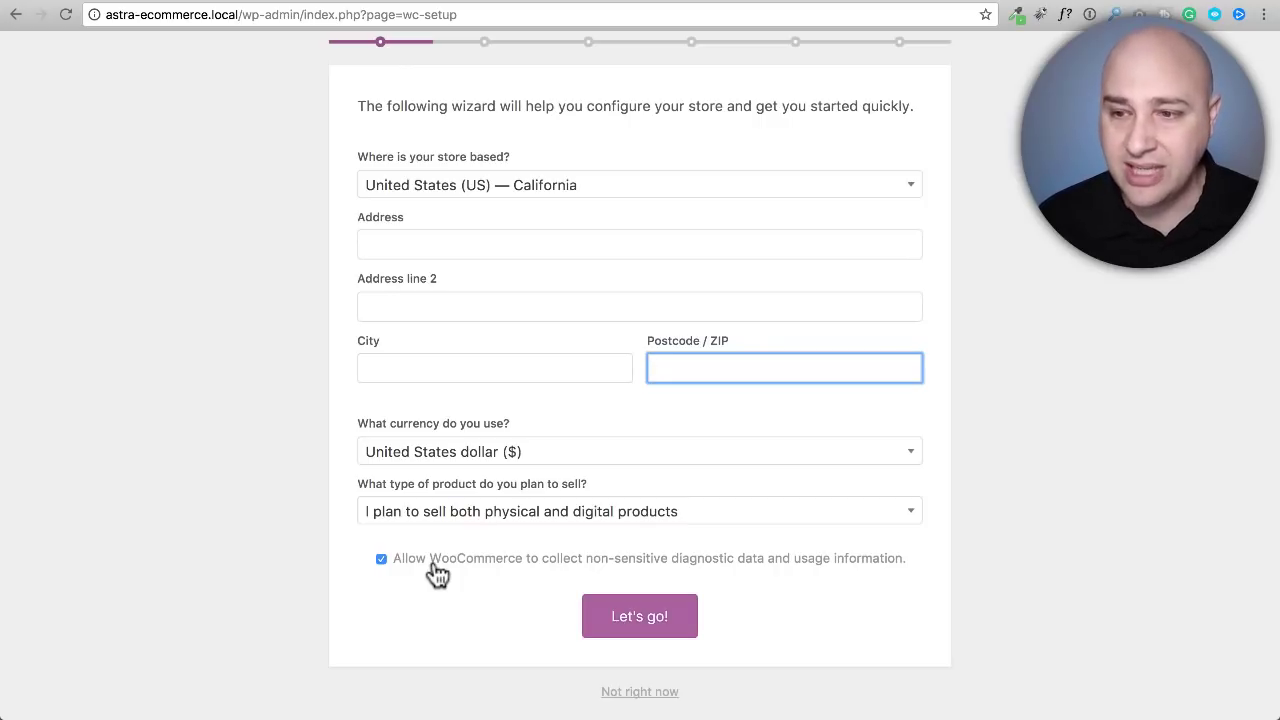
- Disallow the collection of diagnostic and usage data in the WooCommerce store setup and continue to the payment settings
{"action": "left_click", "coordinate": [382, 560]}
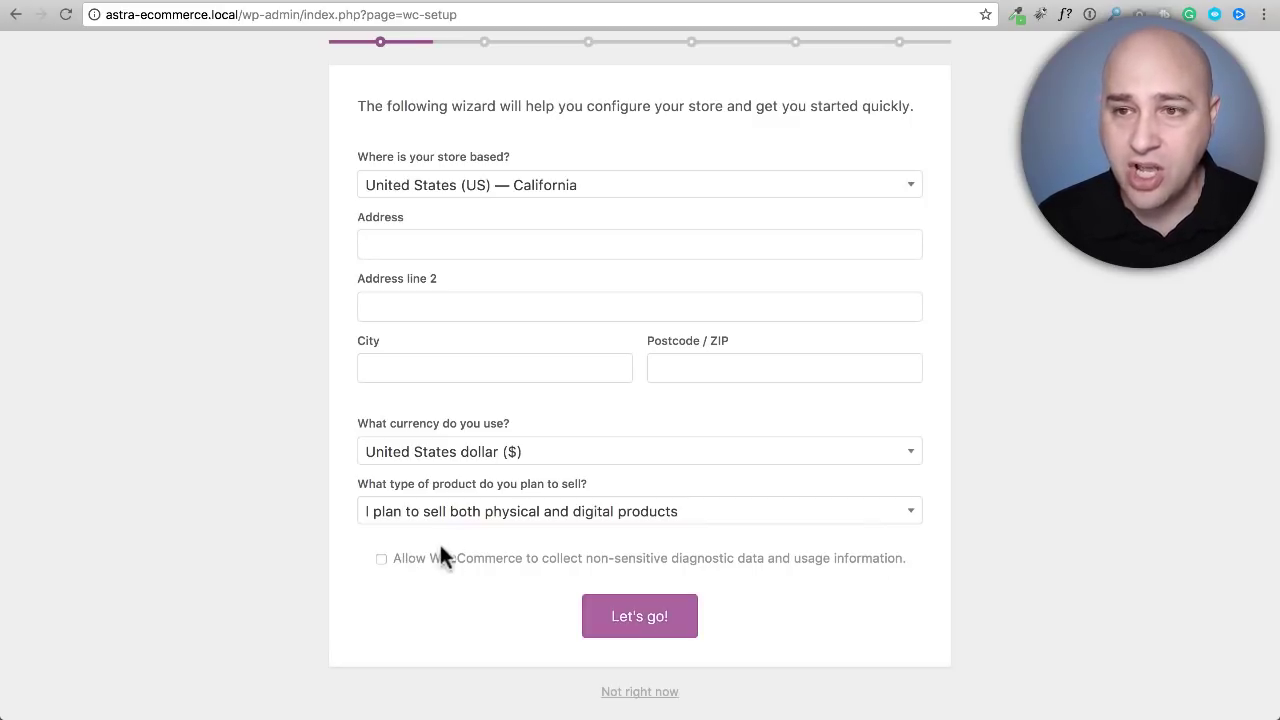
{"action": "left_click", "coordinate": [650, 624]}
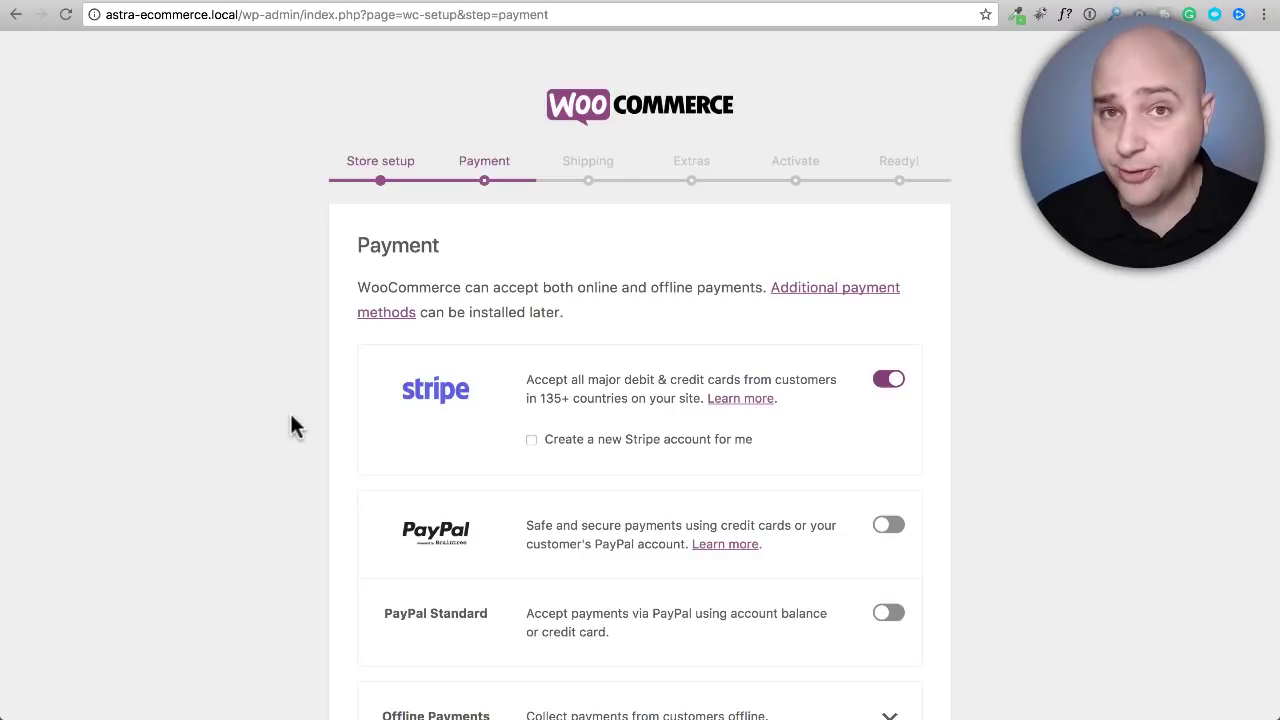
- Enable PayPal Standard alongside Stripe without creating a new Stripe account, leave the offline payment methods off, and continue to the shipping settings
{"action": "scroll", "coordinate": [292, 420], "scroll_direction": "down", "scroll_amount": 3}
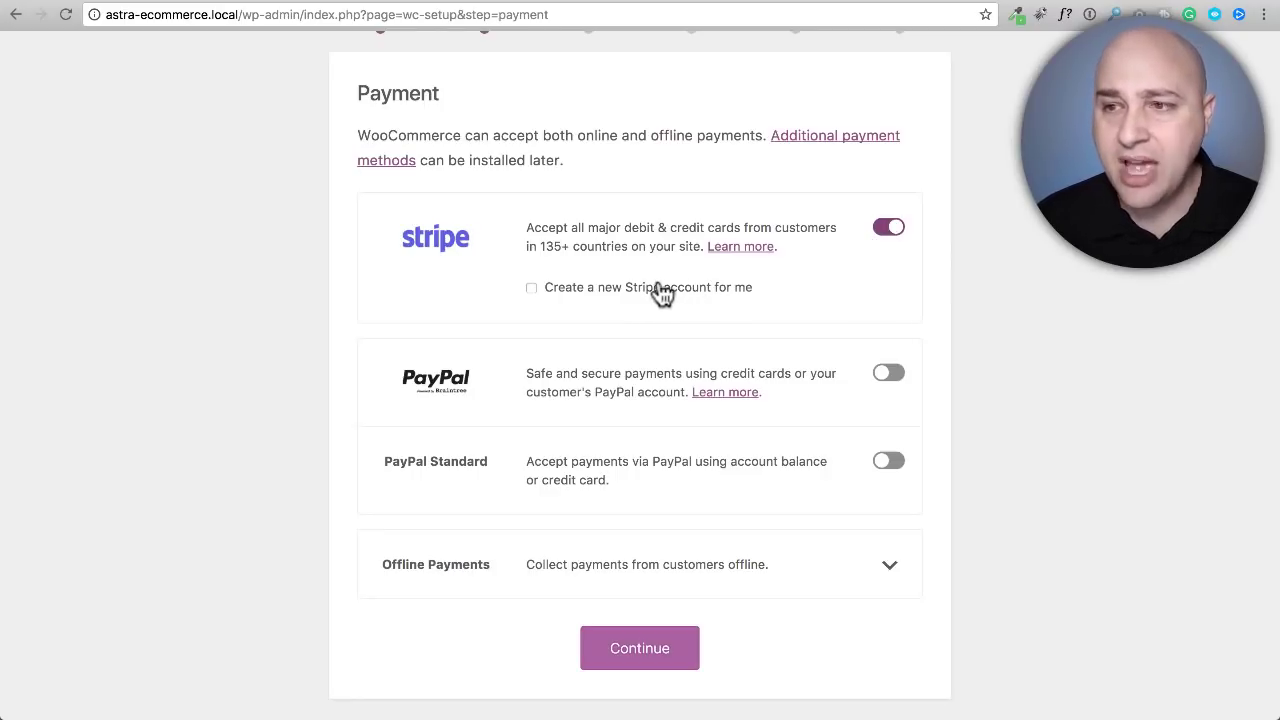
{"action": "left_click", "coordinate": [530, 288]}
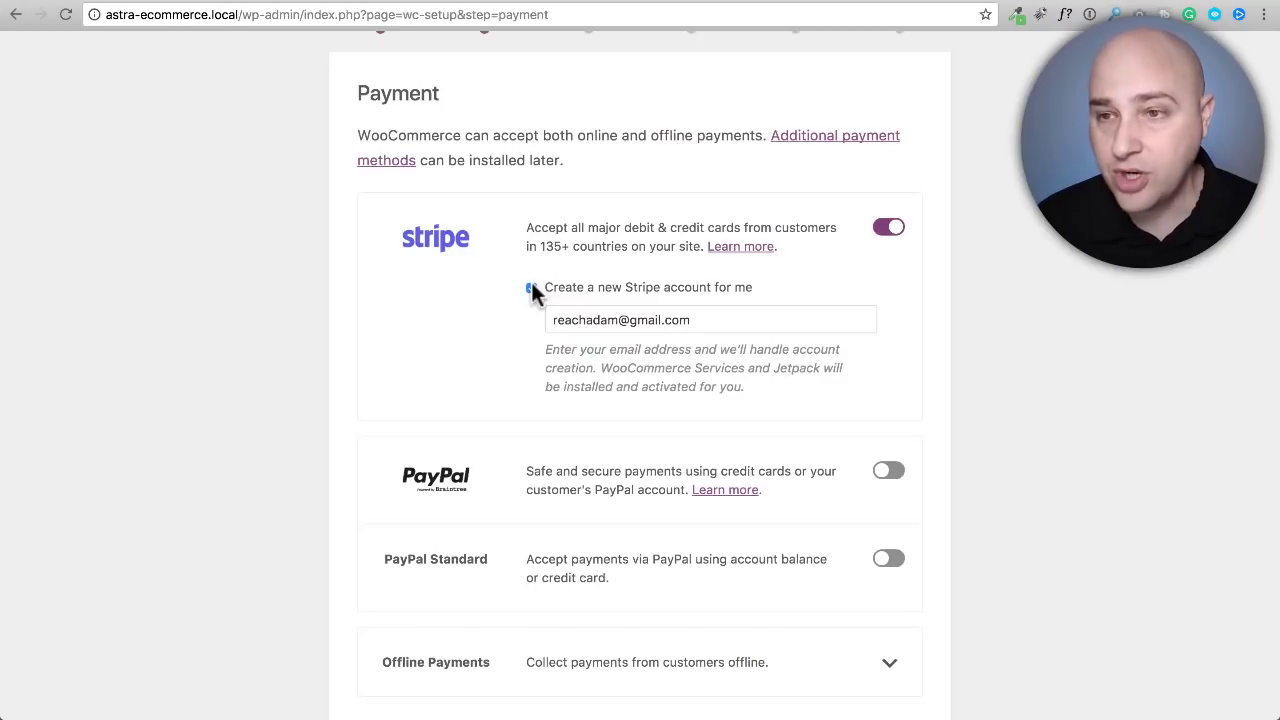
{"action": "left_click", "coordinate": [531, 286]}
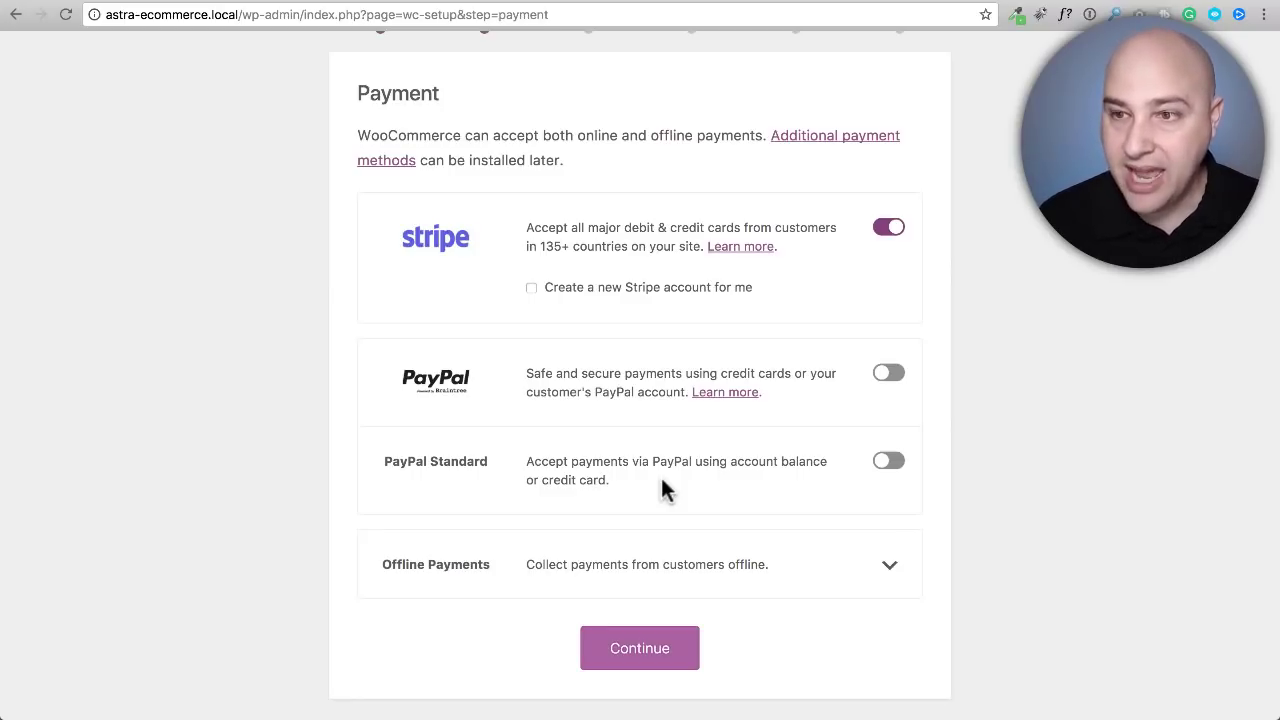
{"action": "left_click", "coordinate": [887, 461]}
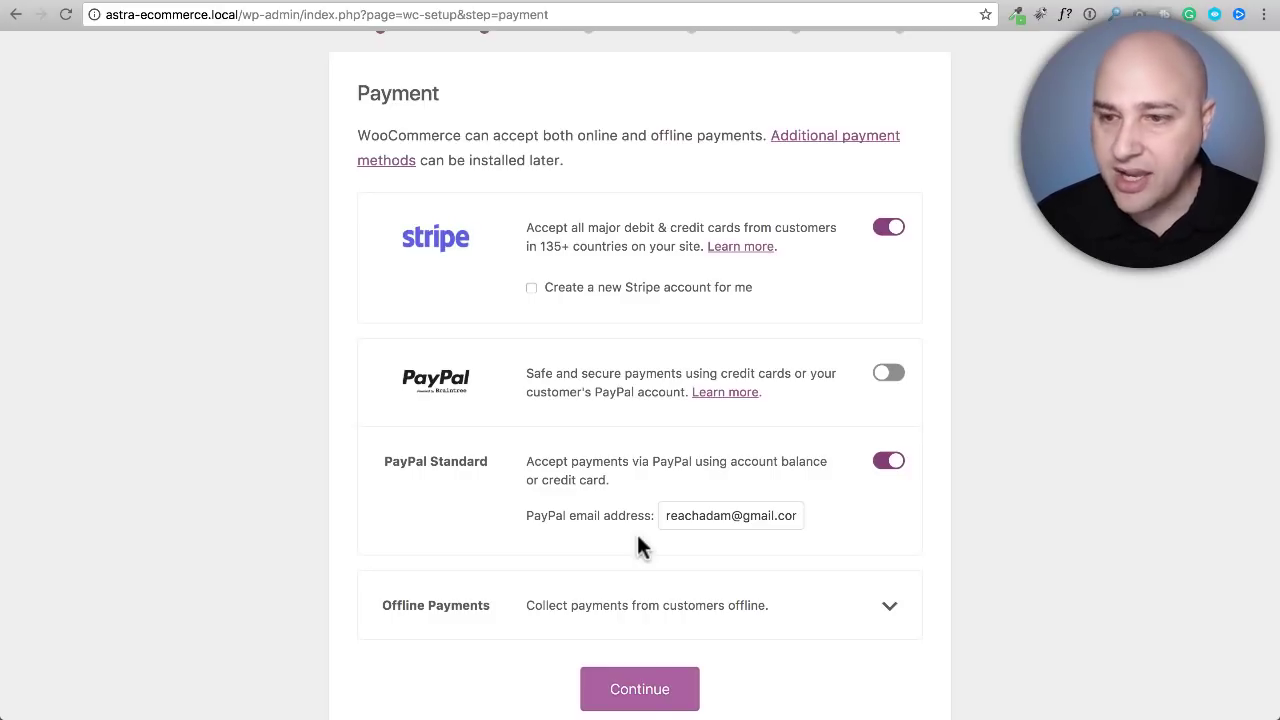
{"action": "scroll", "coordinate": [622, 495], "scroll_direction": "down", "scroll_amount": 1}
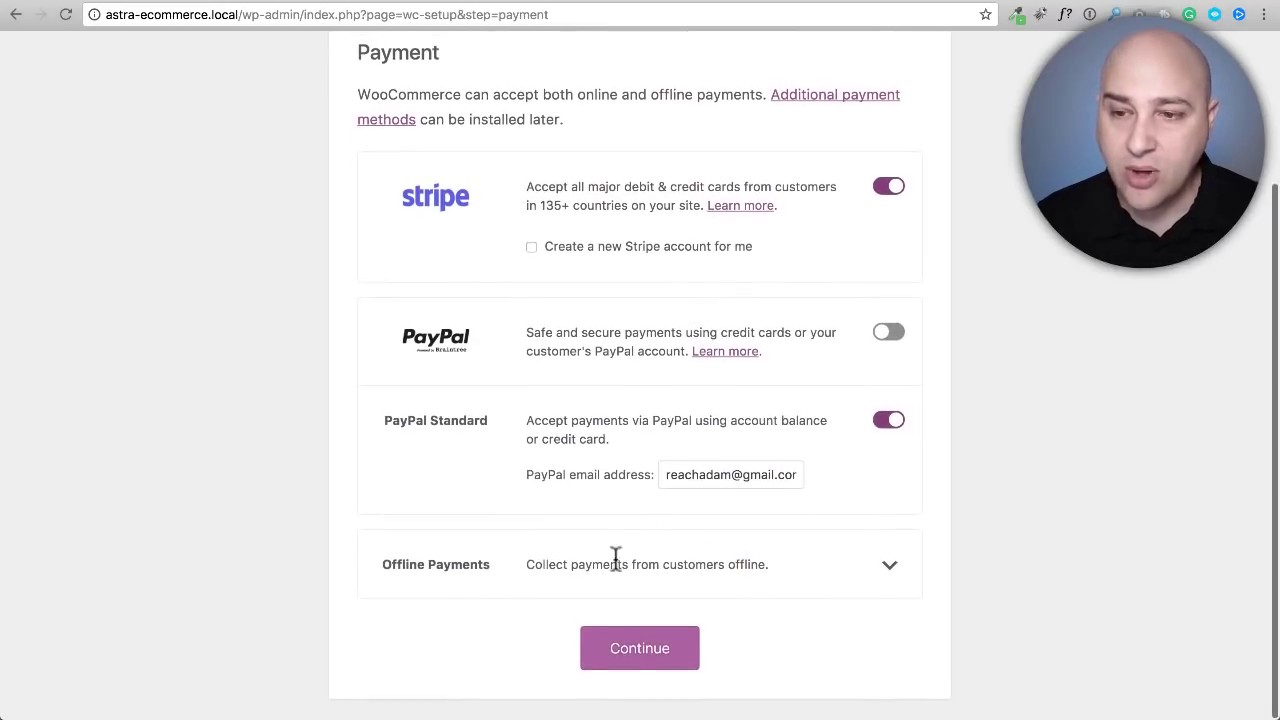
{"action": "left_click", "coordinate": [891, 567]}
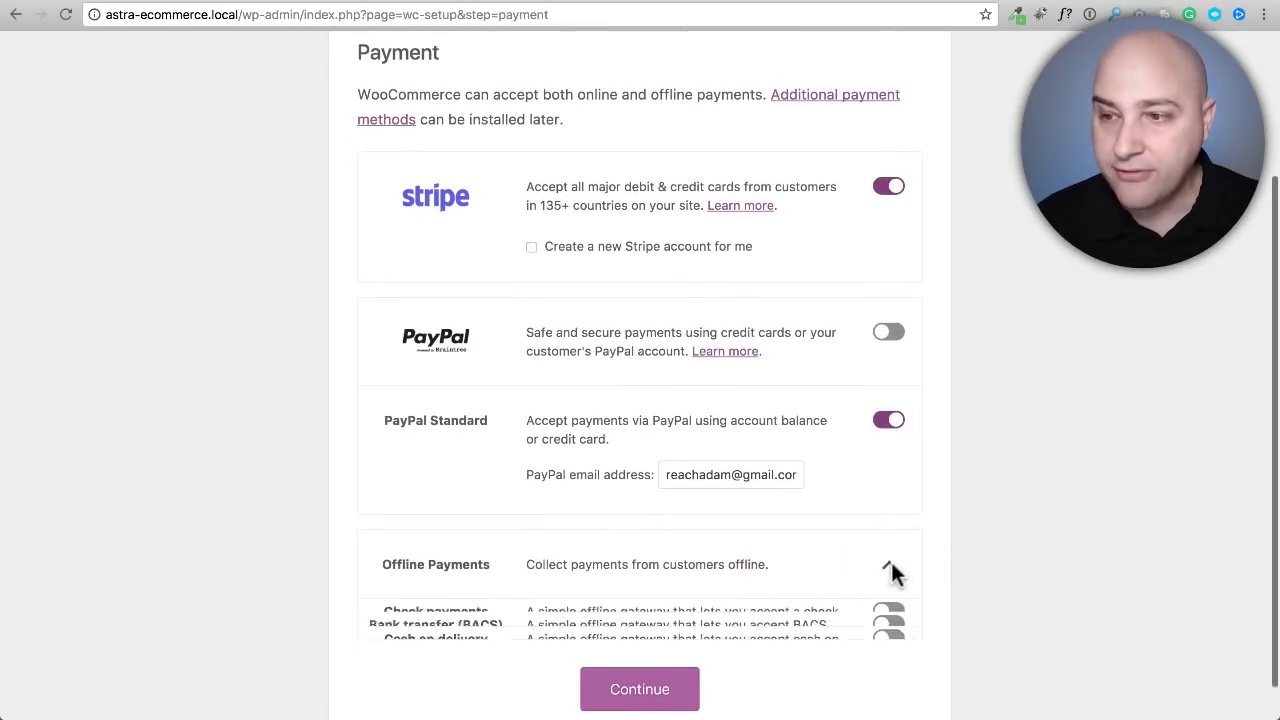
{"action": "scroll", "coordinate": [745, 514], "scroll_direction": "down", "scroll_amount": 5}
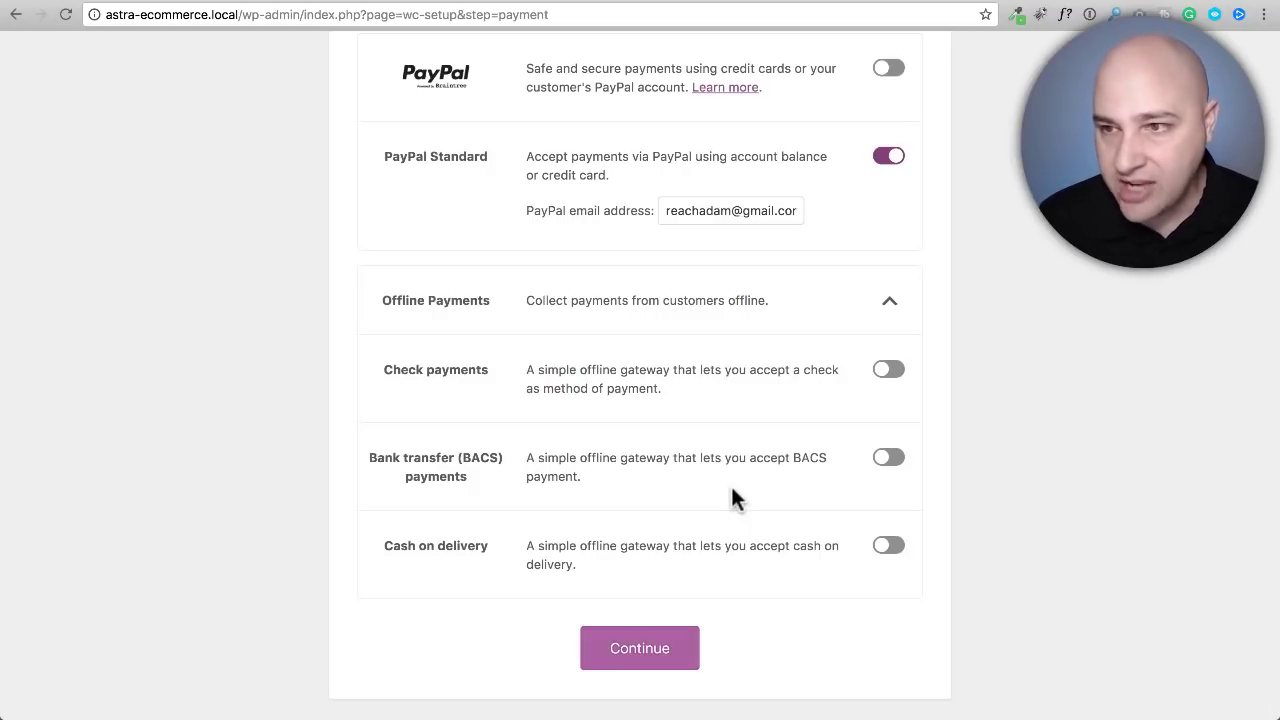
{"action": "left_click", "coordinate": [633, 648]}
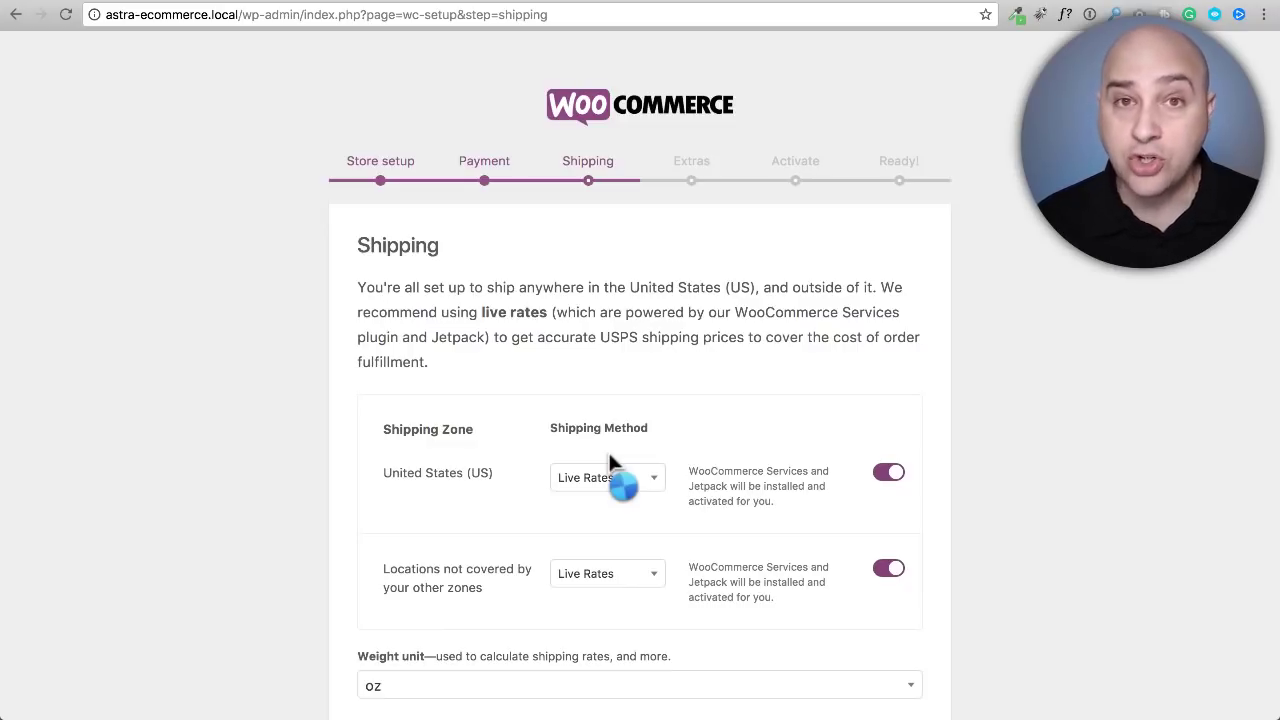
- Set the shipping method to Free Shipping for both the United States (US) zone and locations not covered by other zones
{"action": "scroll", "coordinate": [609, 456], "scroll_direction": "down", "scroll_amount": 5}
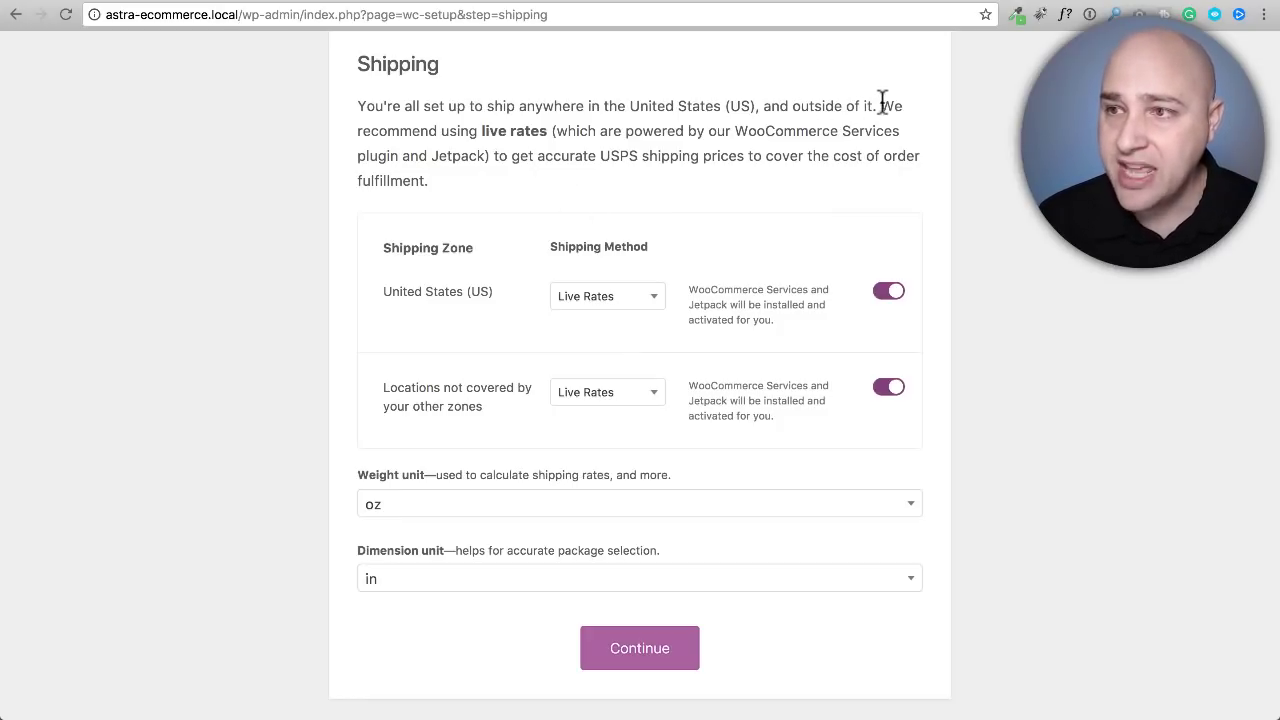
{"action": "left_click_drag", "start_coordinate": [880, 105], "coordinate": [878, 131]}
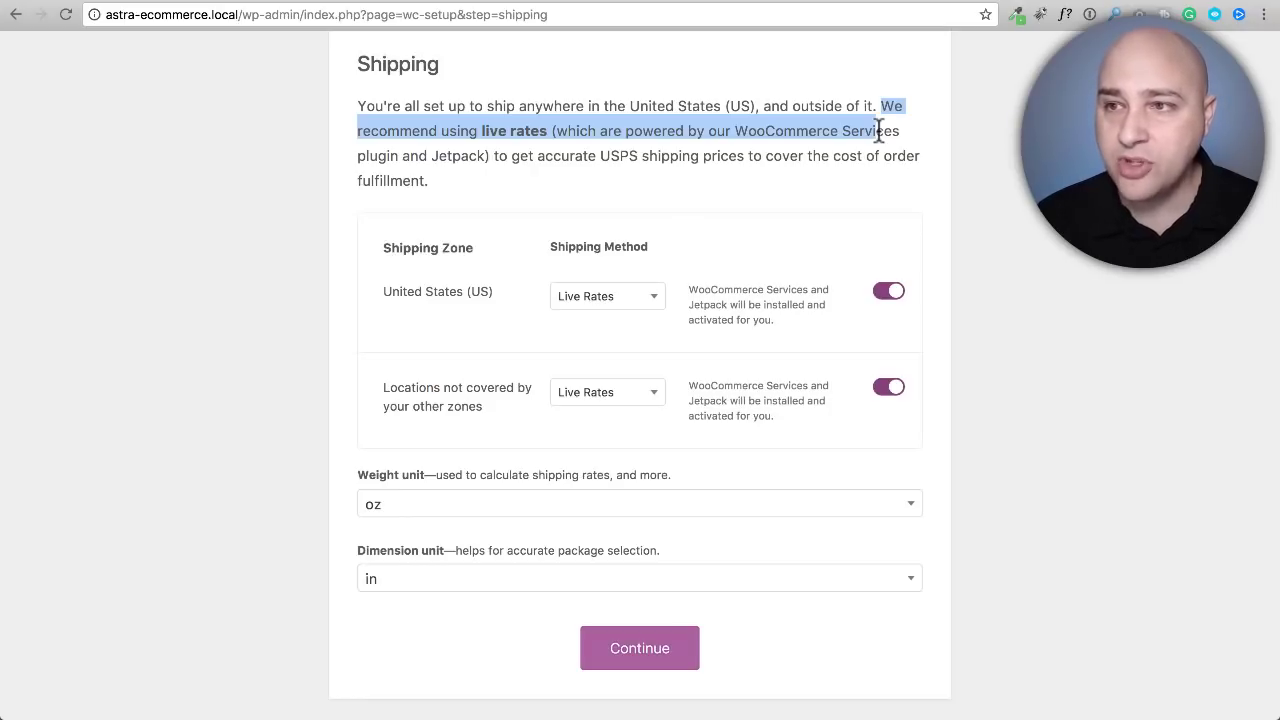
{"action": "left_click", "coordinate": [880, 131]}
{"action": "left_click_drag", "start_coordinate": [736, 131], "coordinate": [905, 135]}
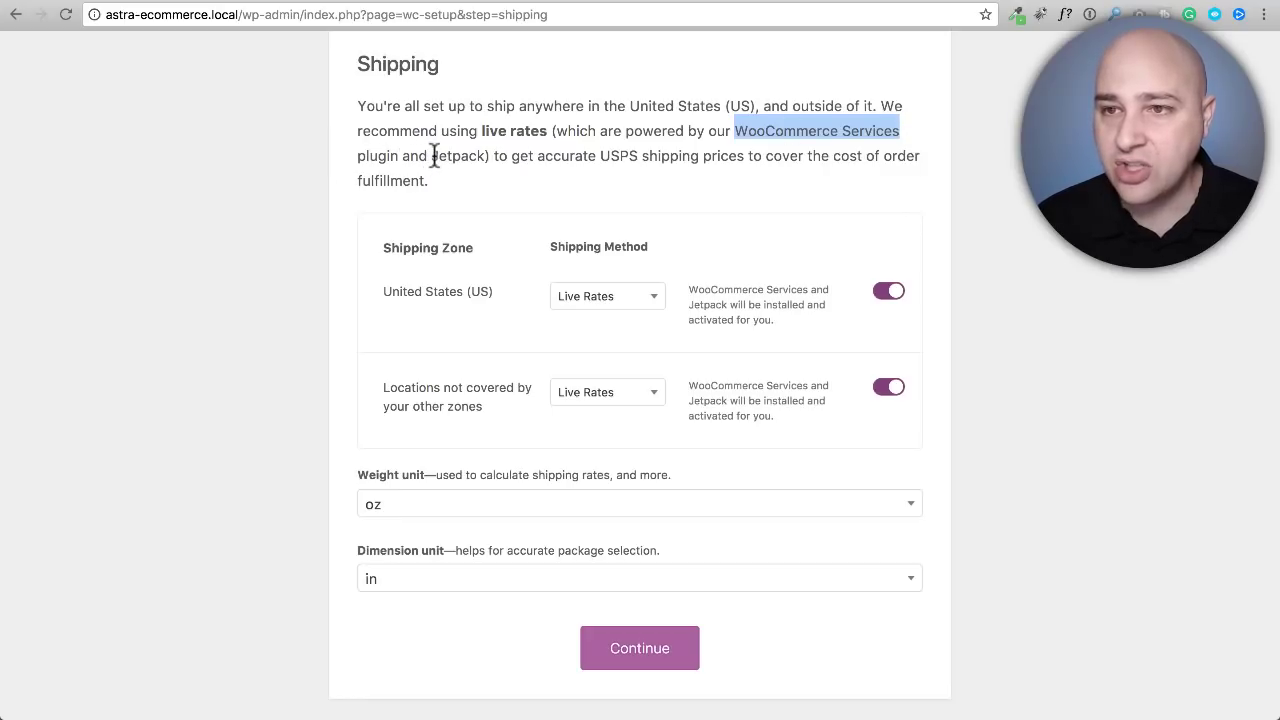
{"action": "left_click_drag", "start_coordinate": [431, 156], "coordinate": [490, 157]}
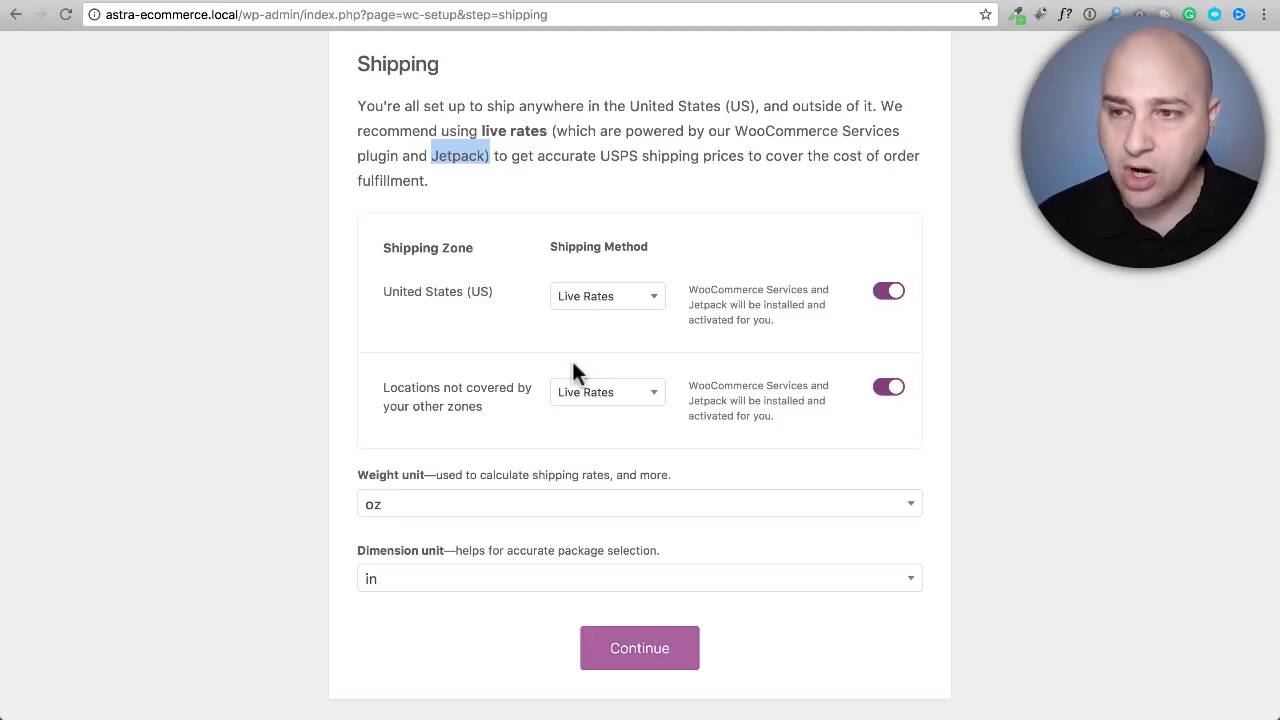
{"action": "left_click", "coordinate": [594, 306]}
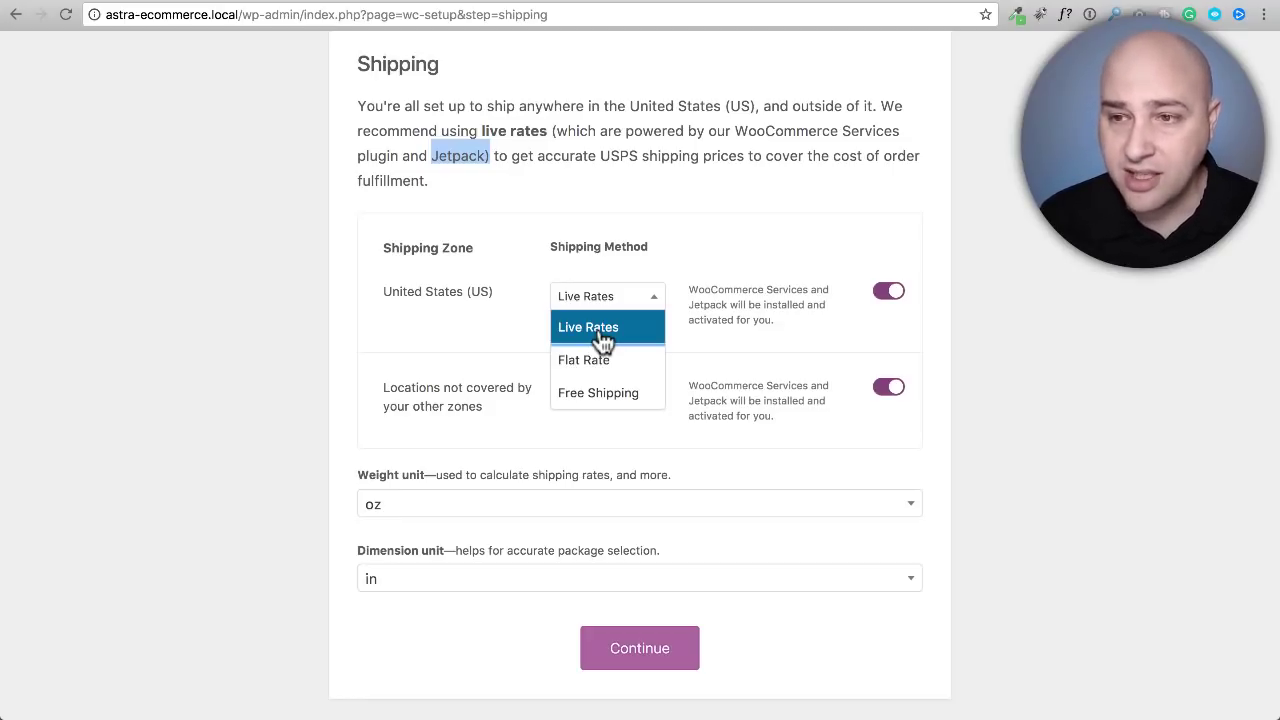
{"action": "left_click", "coordinate": [603, 397]}
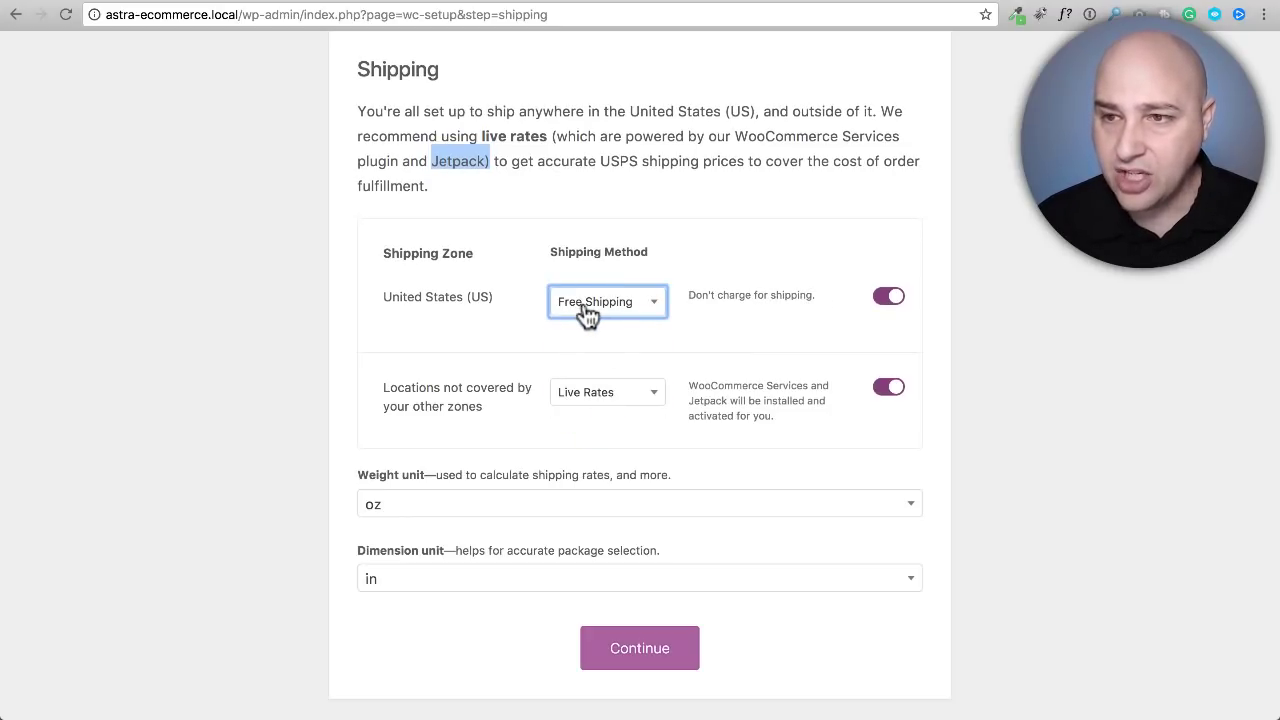
{"action": "left_click", "coordinate": [617, 393]}
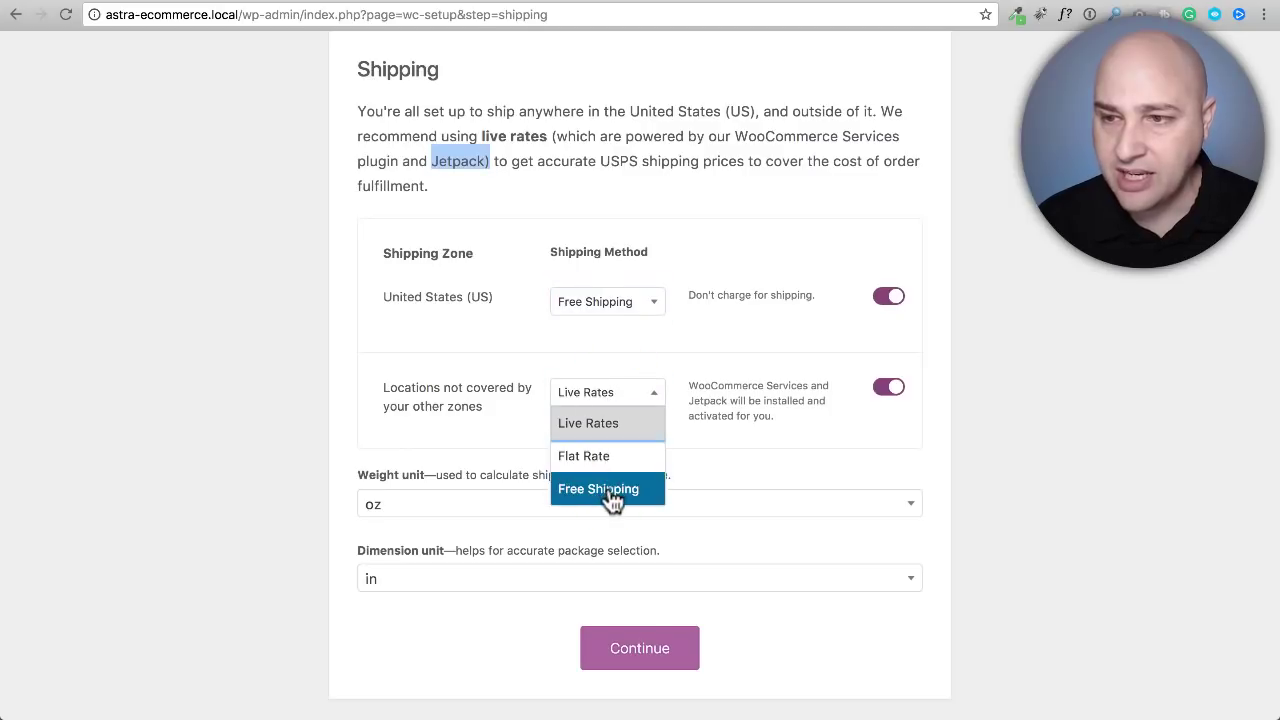
{"action": "left_click", "coordinate": [606, 491]}
{"action": "left_click", "coordinate": [600, 446]}
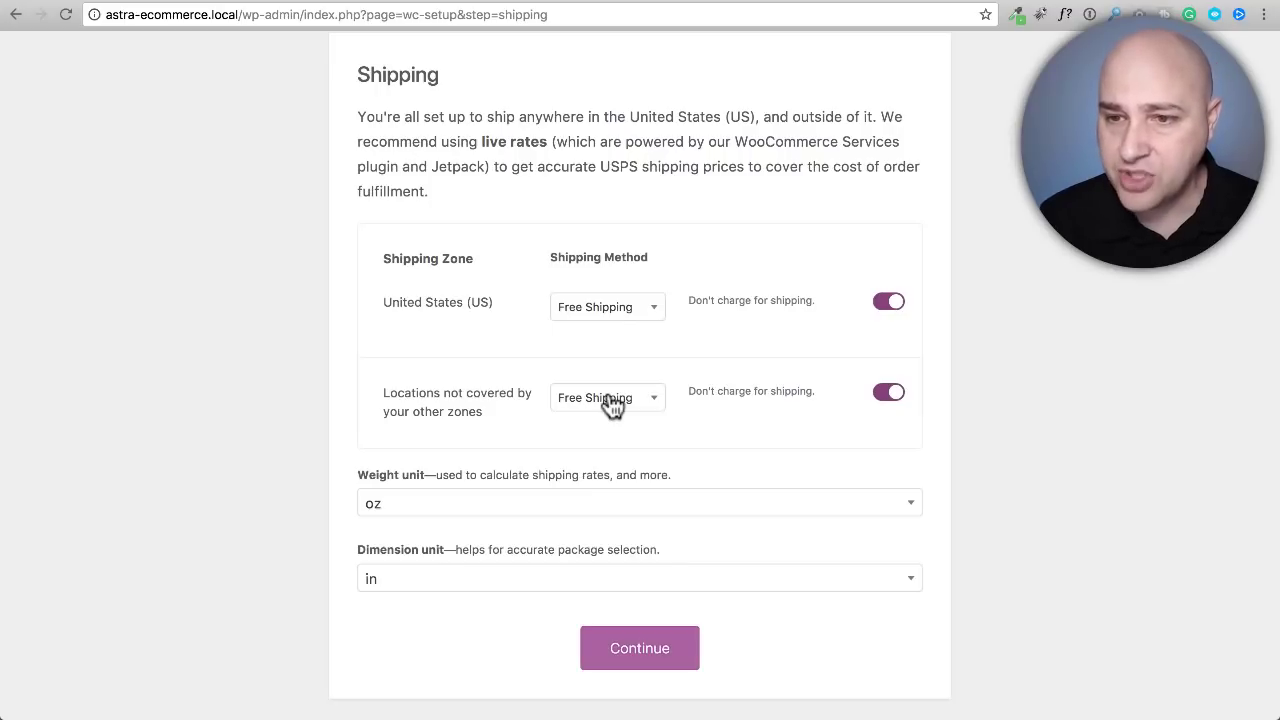
{"action": "scroll", "coordinate": [570, 410], "scroll_direction": "down", "scroll_amount": 2}
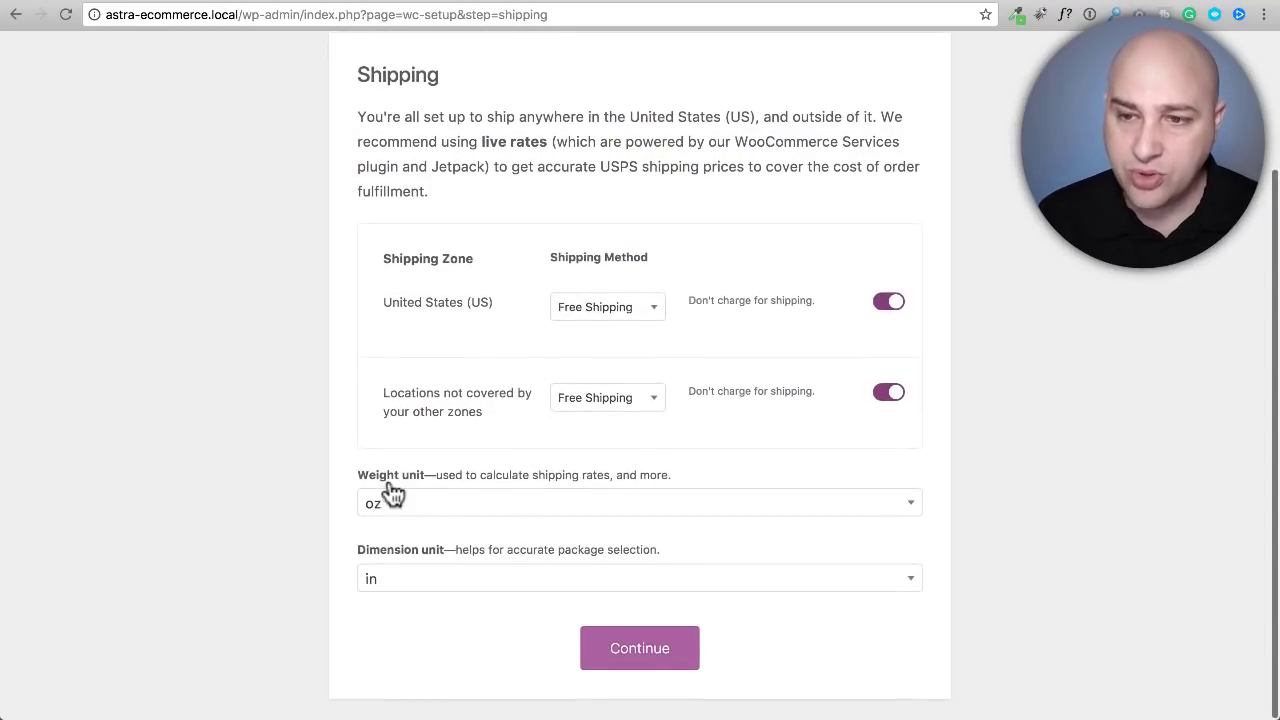
- Continue through the shipping settings with oz as the weight unit and through the recommended extras with Automated Taxes off
{"action": "left_click", "coordinate": [488, 510]}
{"action": "left_click", "coordinate": [510, 462]}
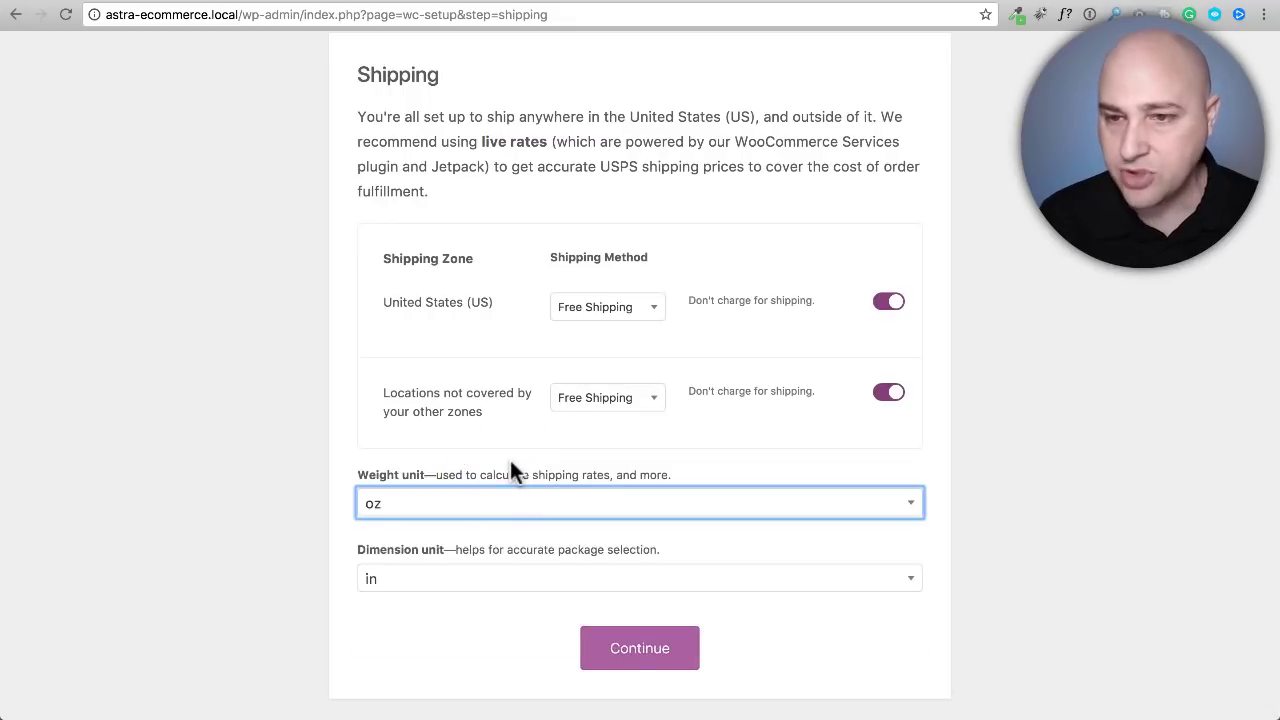
{"action": "left_click", "coordinate": [630, 652]}
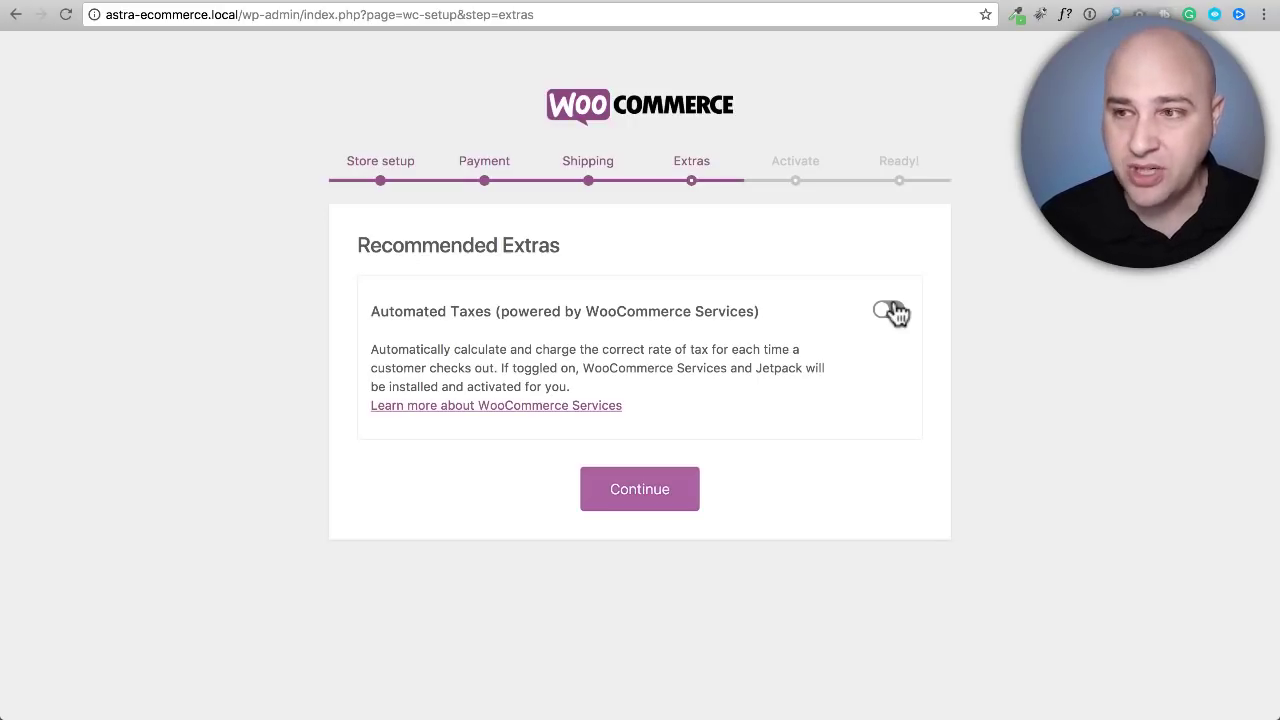
{"action": "left_click", "coordinate": [643, 492]}
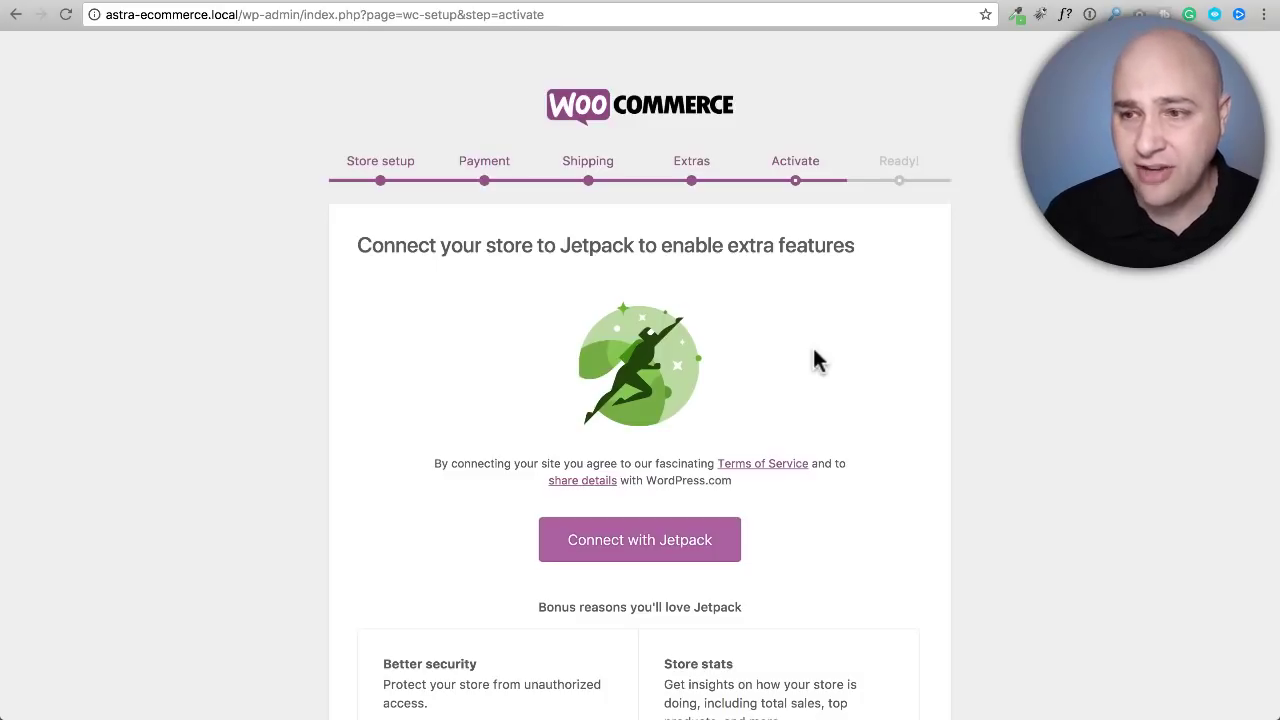
- Skip connecting the store to Jetpack and leave the finished store setup for the WordPress dashboard
{"action": "scroll", "coordinate": [790, 364], "scroll_direction": "down", "scroll_amount": 5}
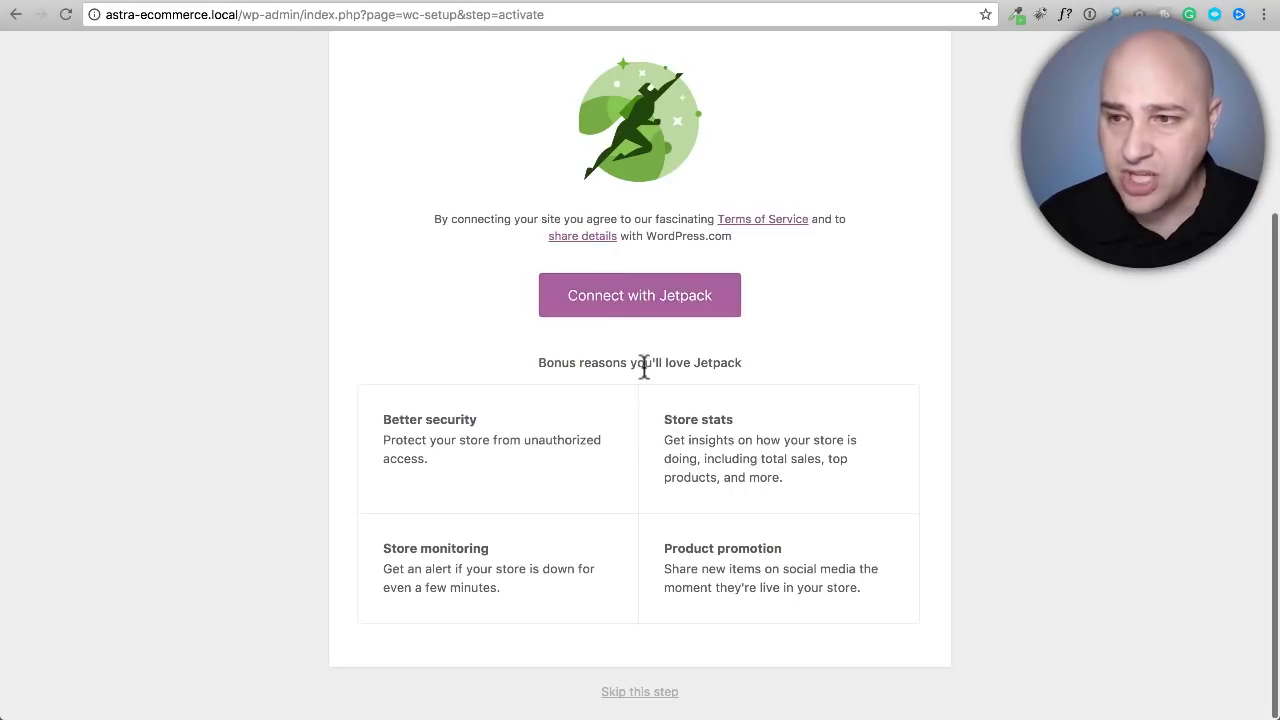
{"action": "left_click", "coordinate": [634, 692]}
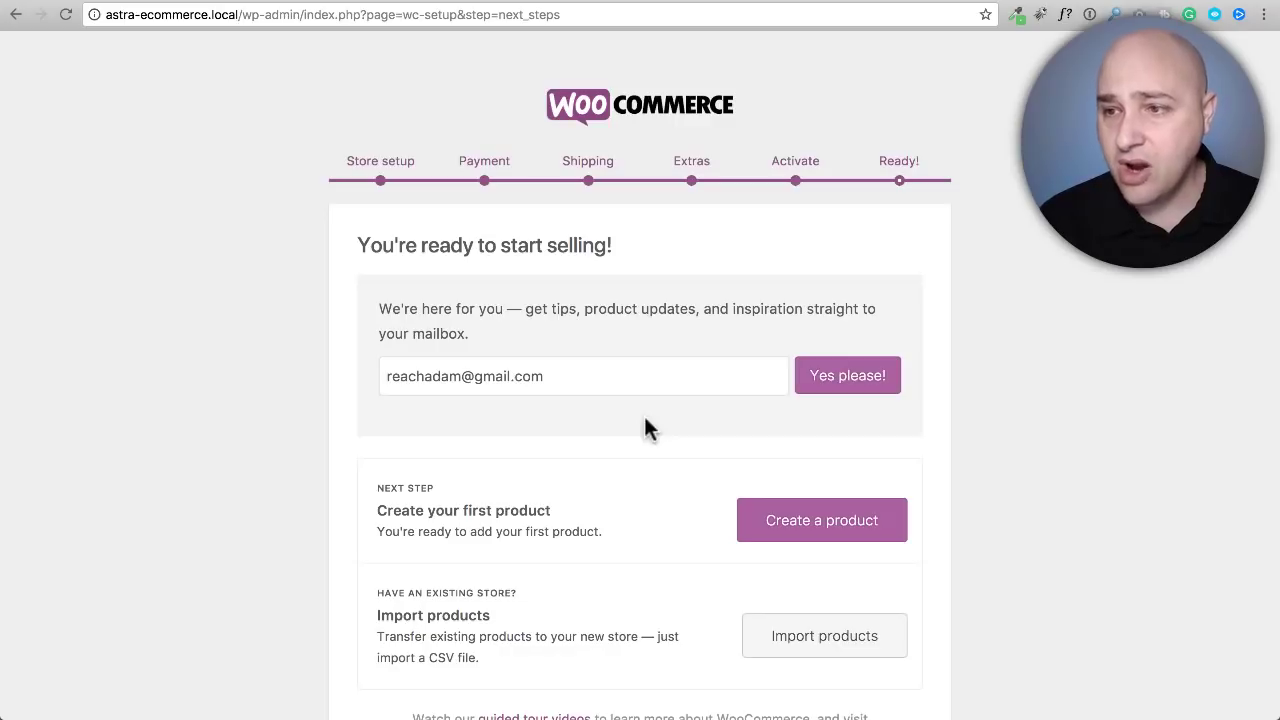
{"action": "scroll", "coordinate": [645, 420], "scroll_direction": "down", "scroll_amount": 2}
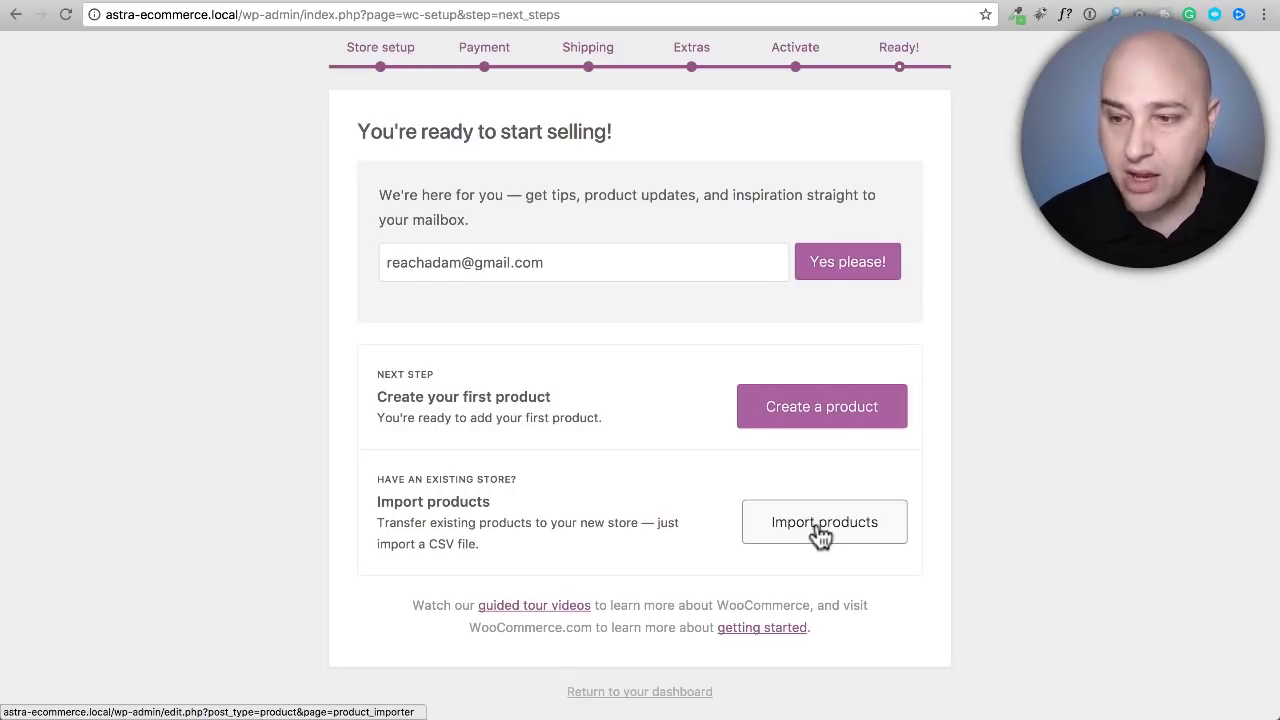
{"action": "left_click", "coordinate": [640, 695]}
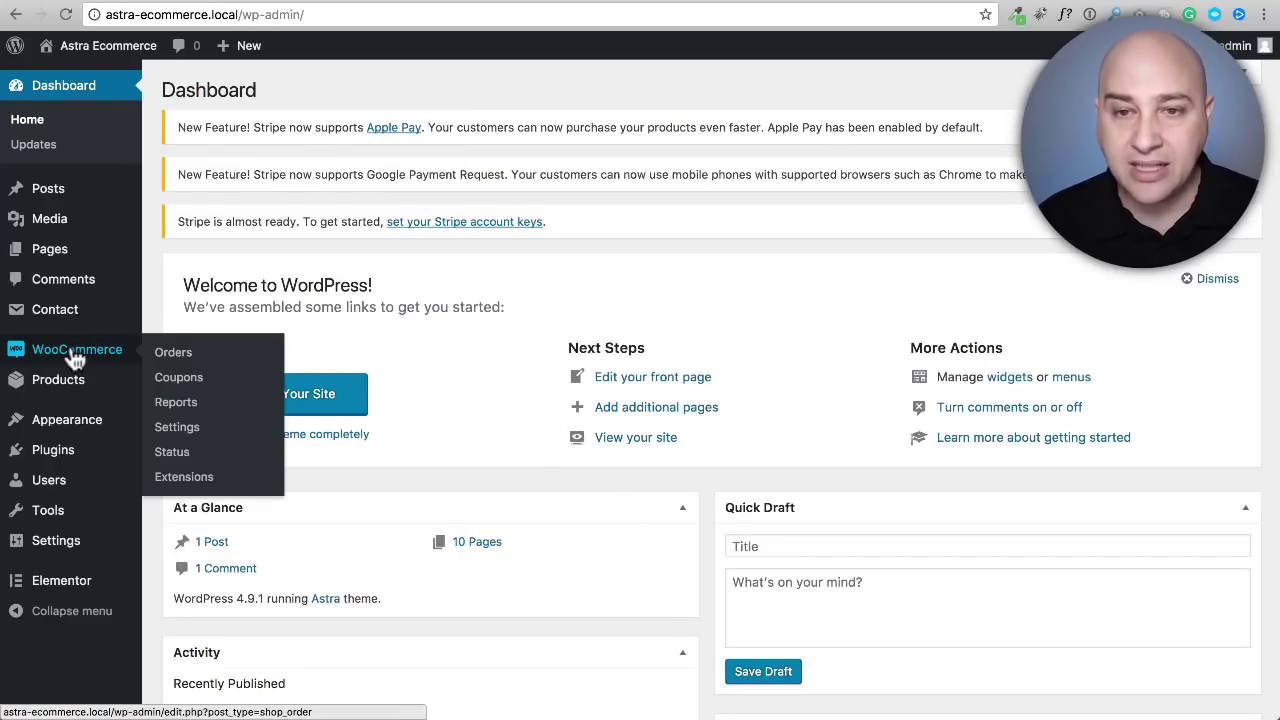
- Install the WordPress importer from the site's import tools and run it
{"action": "mouse_move", "coordinate": [72, 390]}
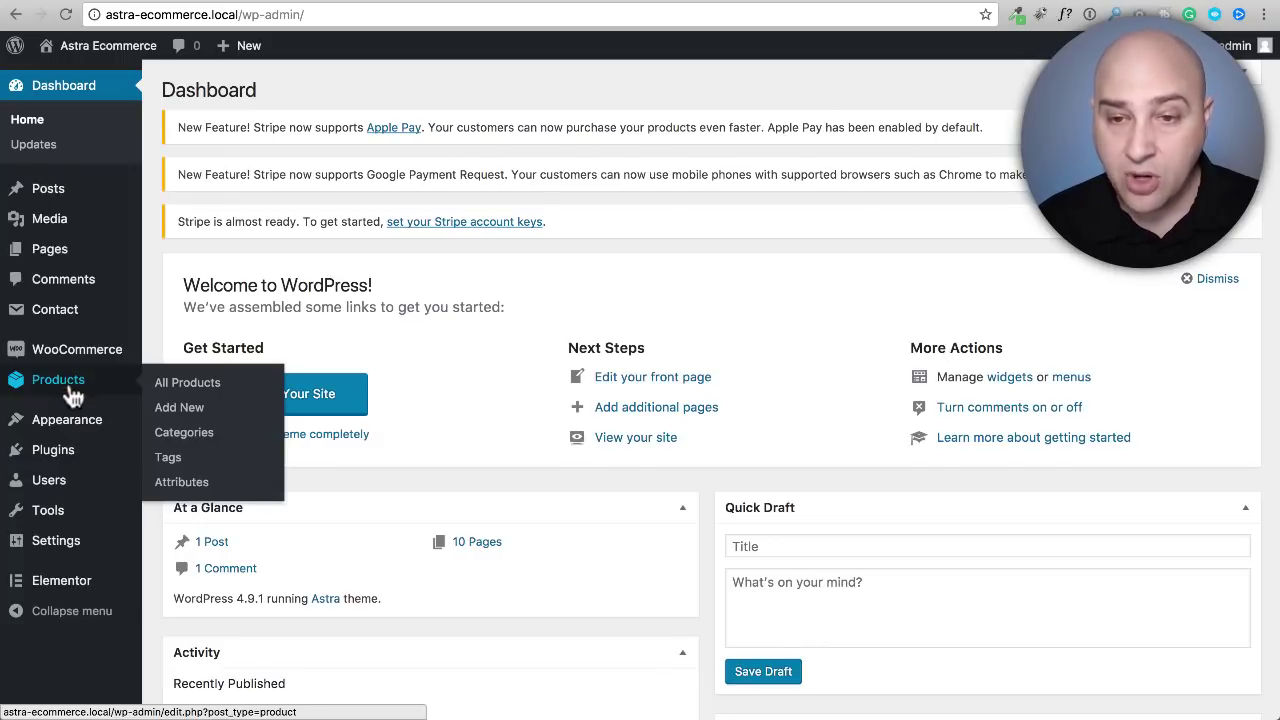
{"action": "mouse_move", "coordinate": [60, 512]}
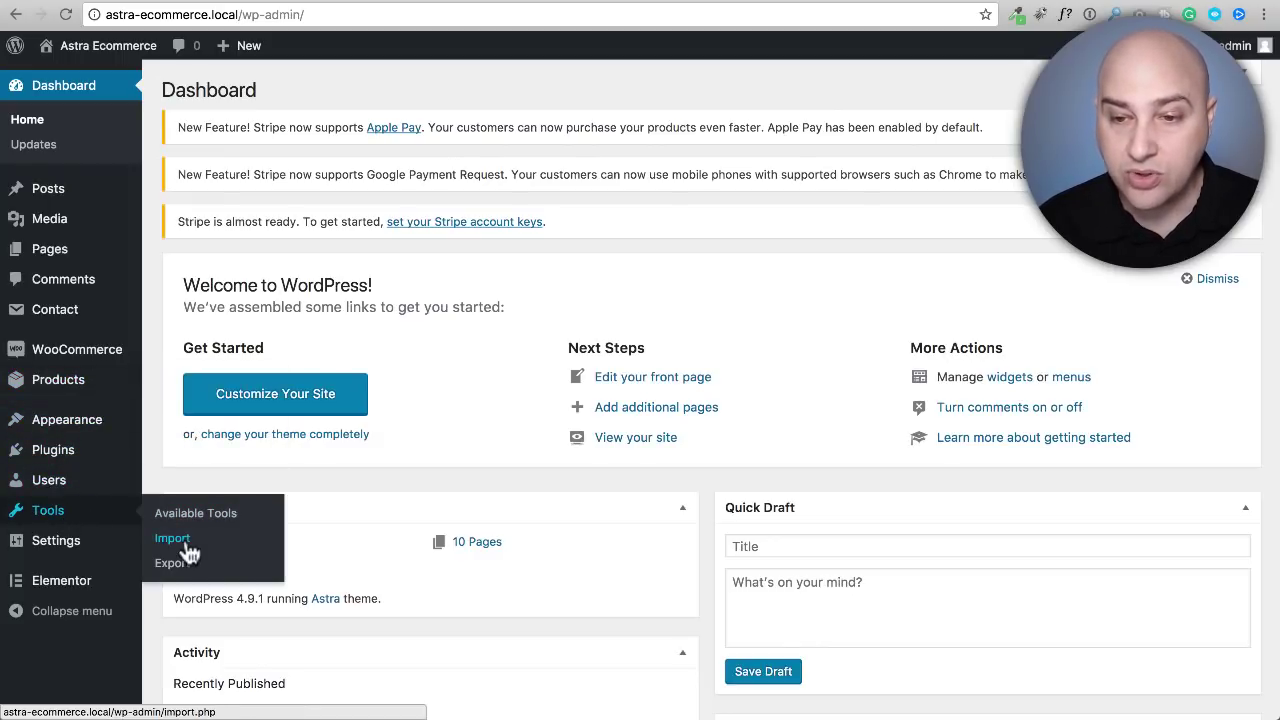
{"action": "left_click", "coordinate": [176, 540]}
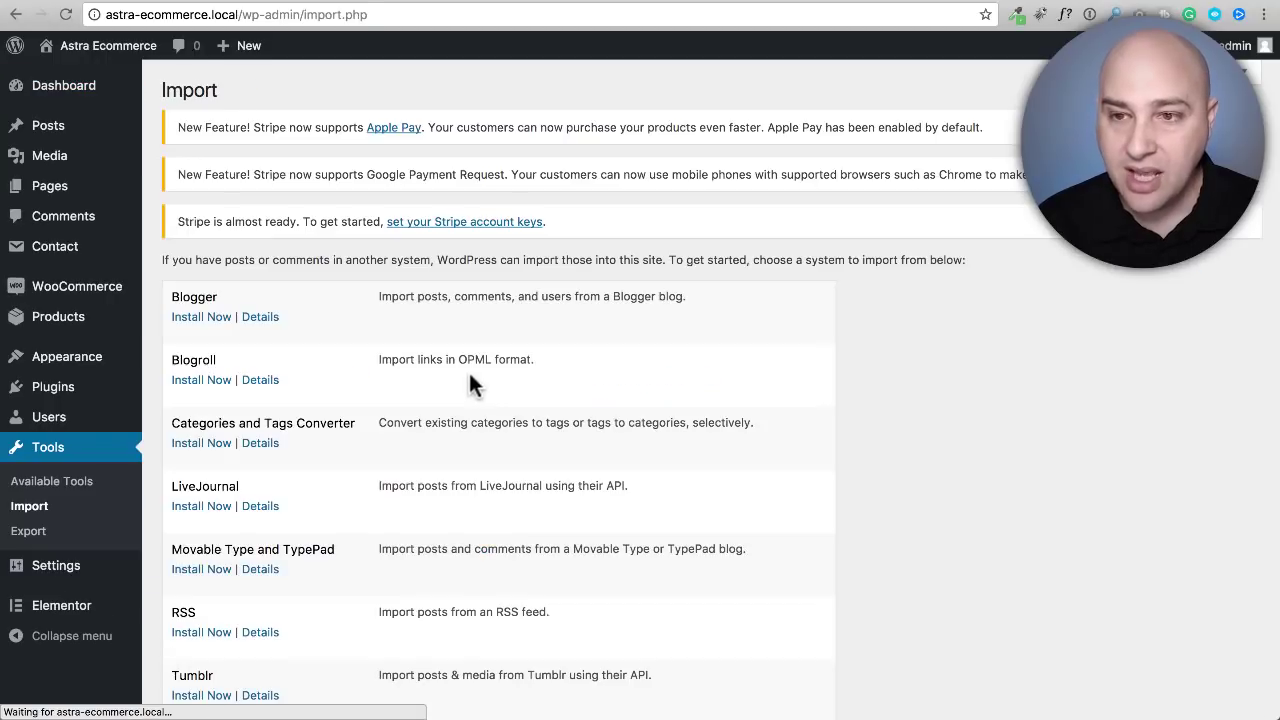
{"action": "scroll", "coordinate": [408, 306], "scroll_direction": "down", "scroll_amount": 6}
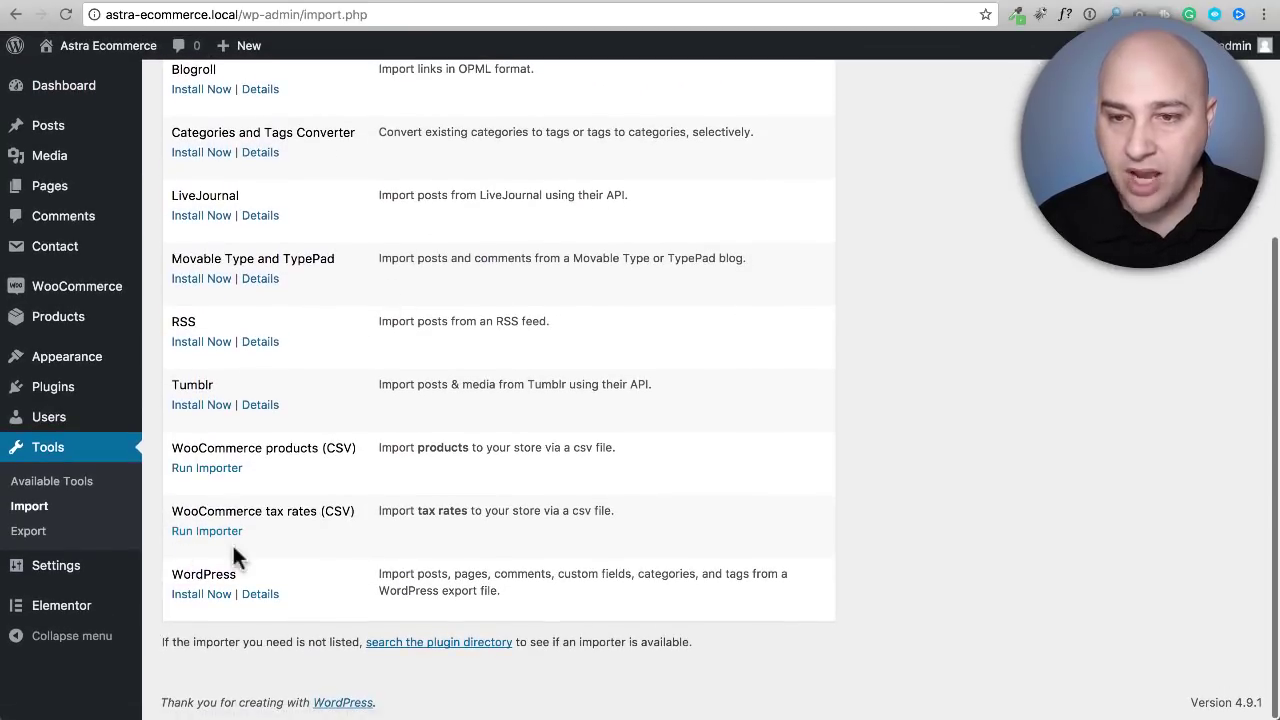
{"action": "left_click", "coordinate": [203, 597]}
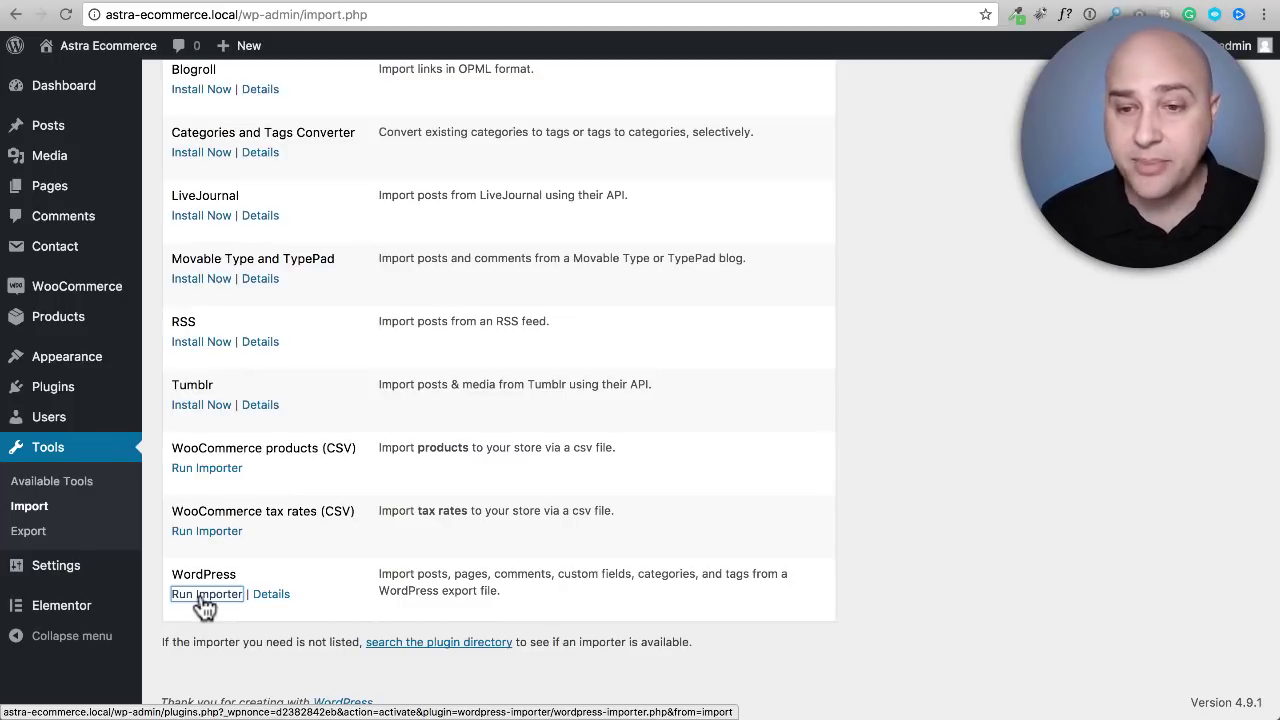
{"action": "left_click", "coordinate": [205, 596]}
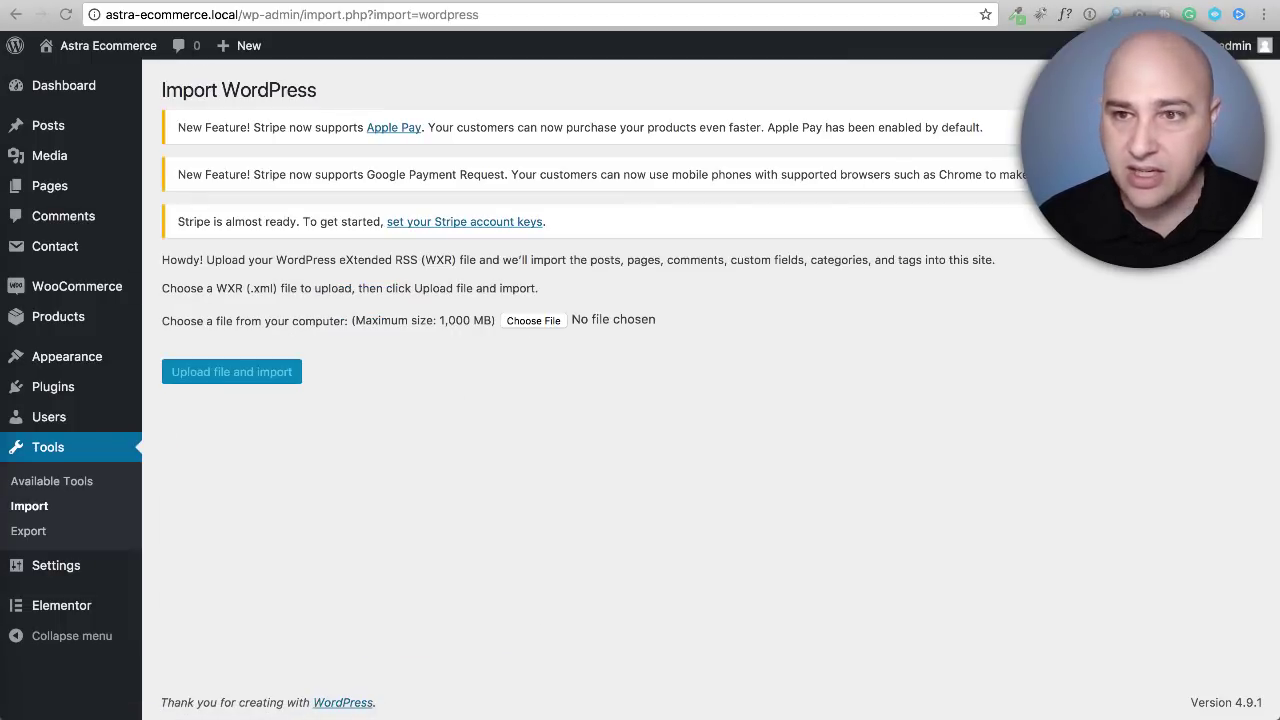
- Upload the WXR export file to the WordPress importer and import its content, including downloading the file attachments
{"action": "left_click_drag", "start_coordinate": [5, 290], "coordinate": [600, 320]}
{"action": "left_click", "coordinate": [494, 407]}
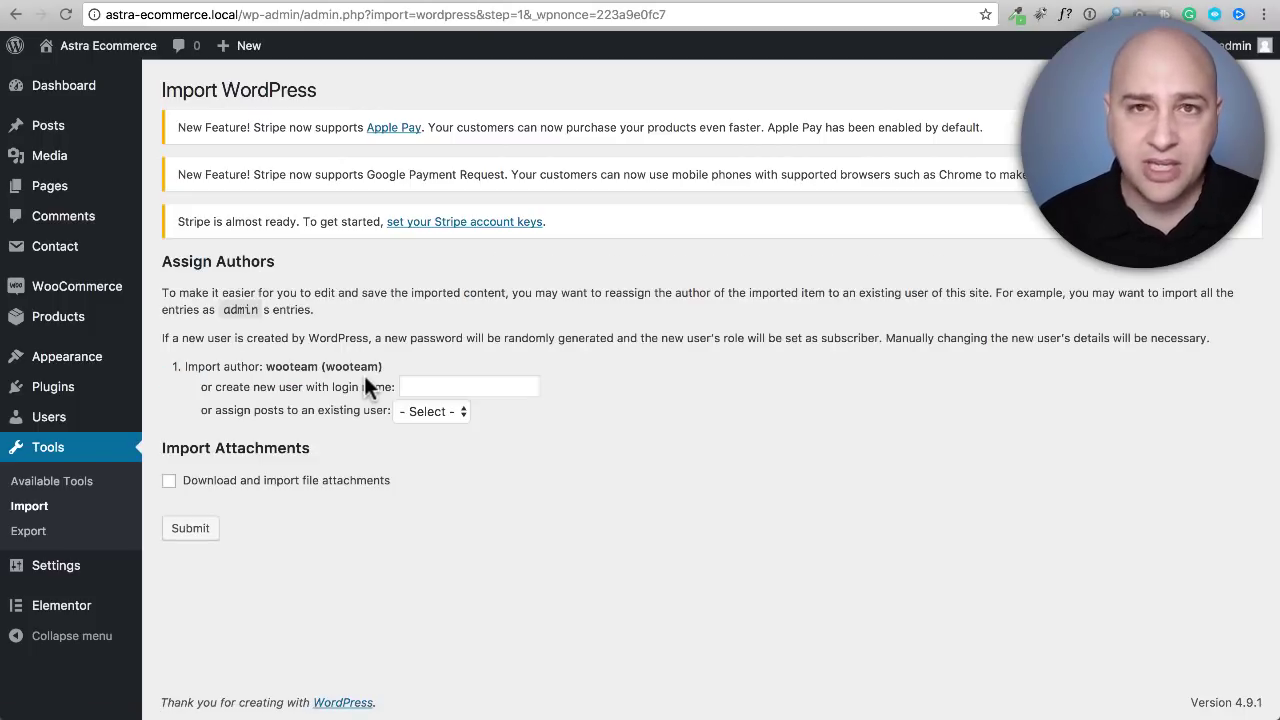
{"action": "left_click", "coordinate": [406, 411]}
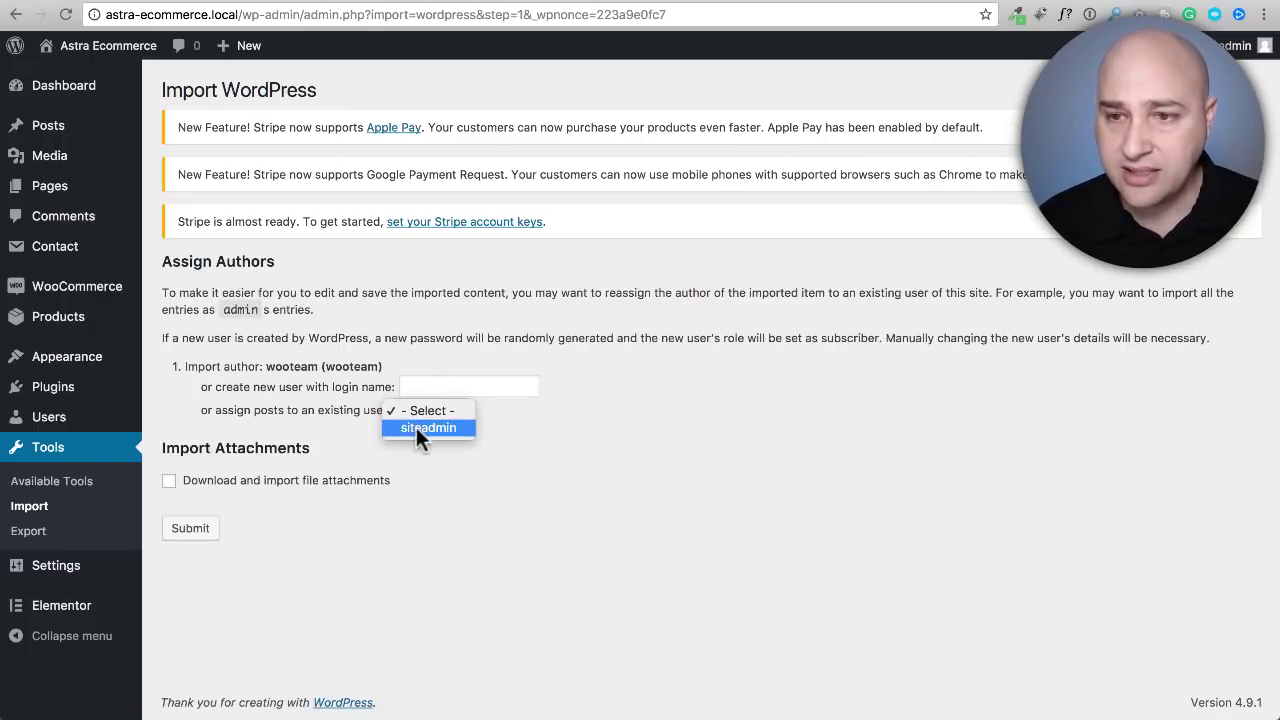
{"action": "left_click", "coordinate": [420, 430]}
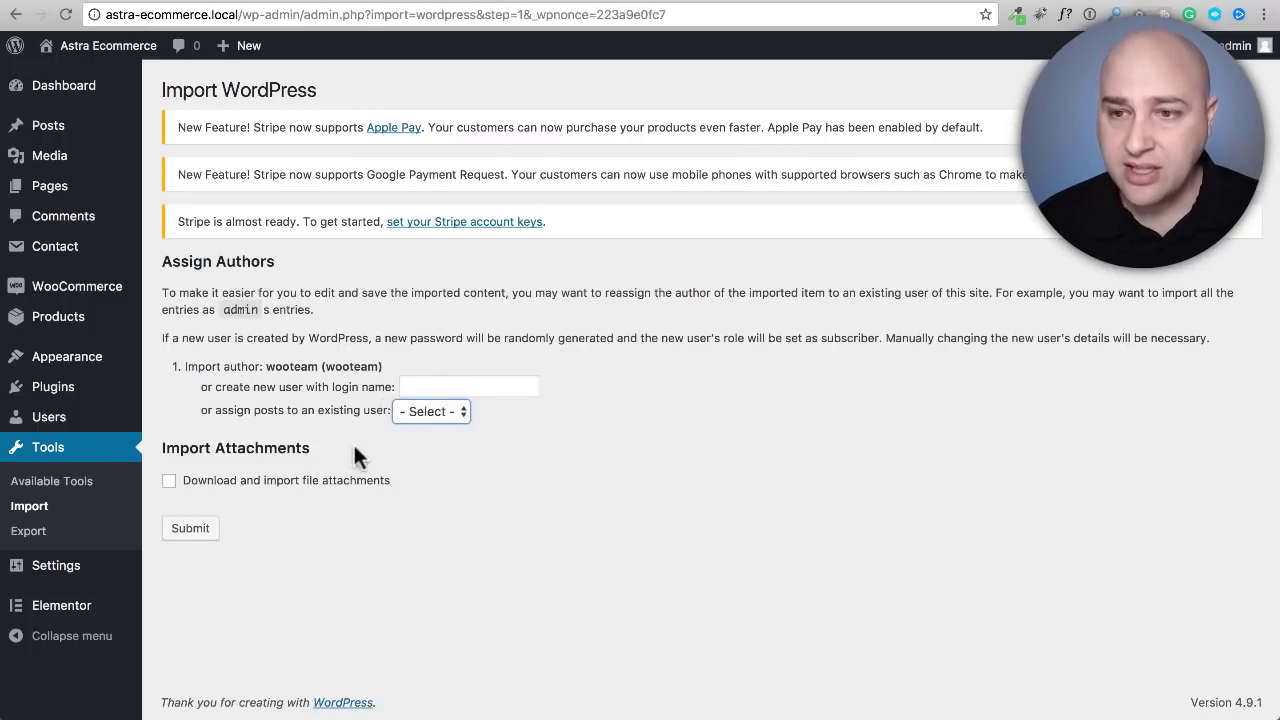
{"action": "left_click", "coordinate": [243, 482]}
{"action": "left_click", "coordinate": [205, 535]}
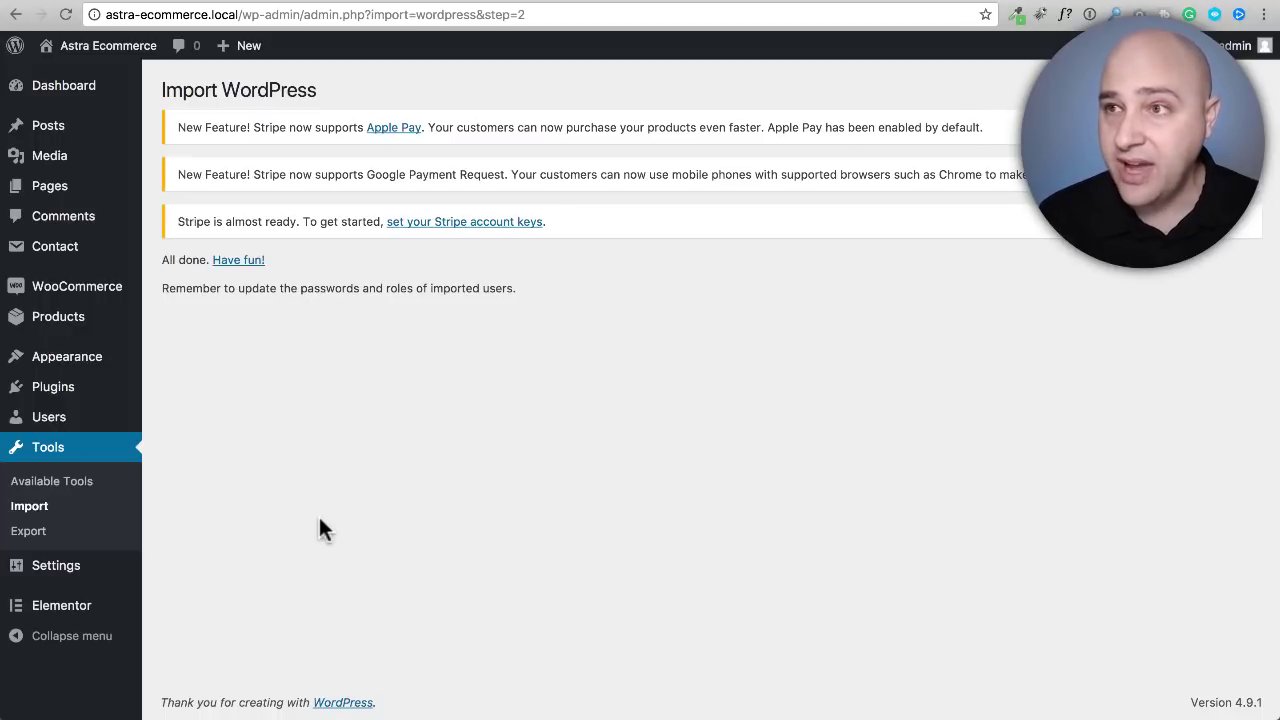
- Look at the navigation menu on the site's live home page and return to the WordPress admin
{"action": "mouse_move", "coordinate": [105, 46]}
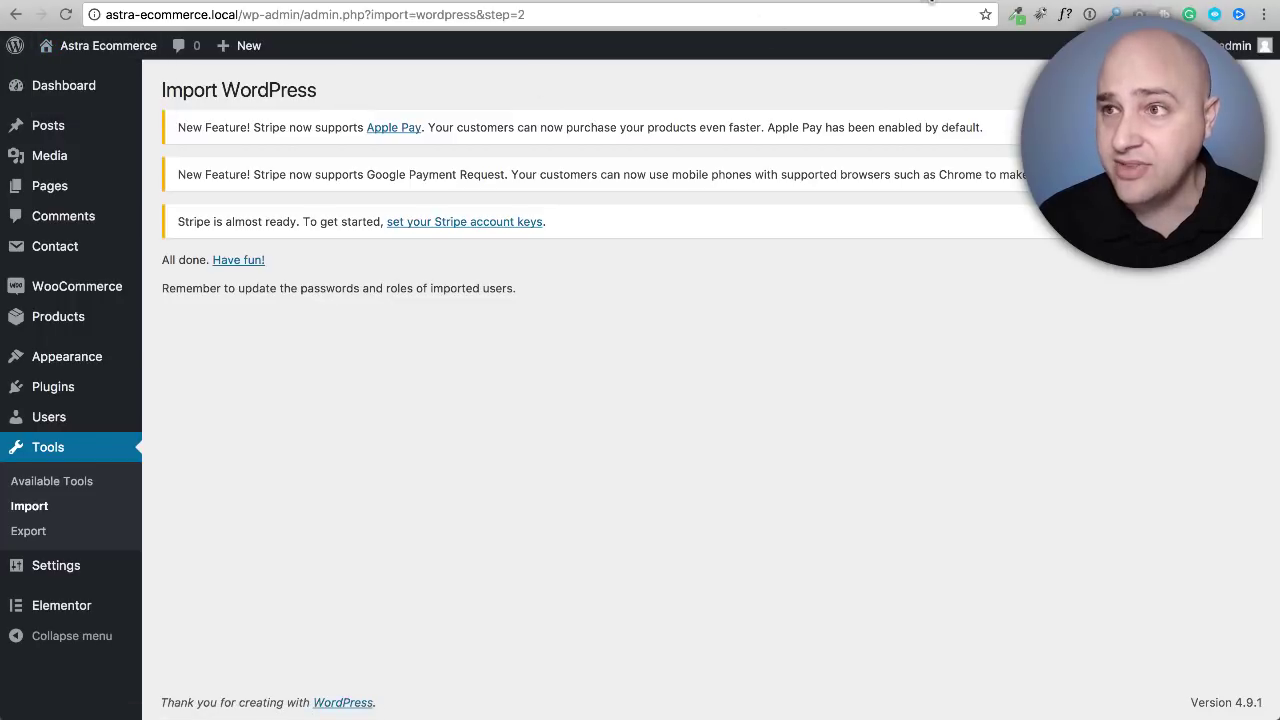
{"action": "left_click", "coordinate": [925, 2]}
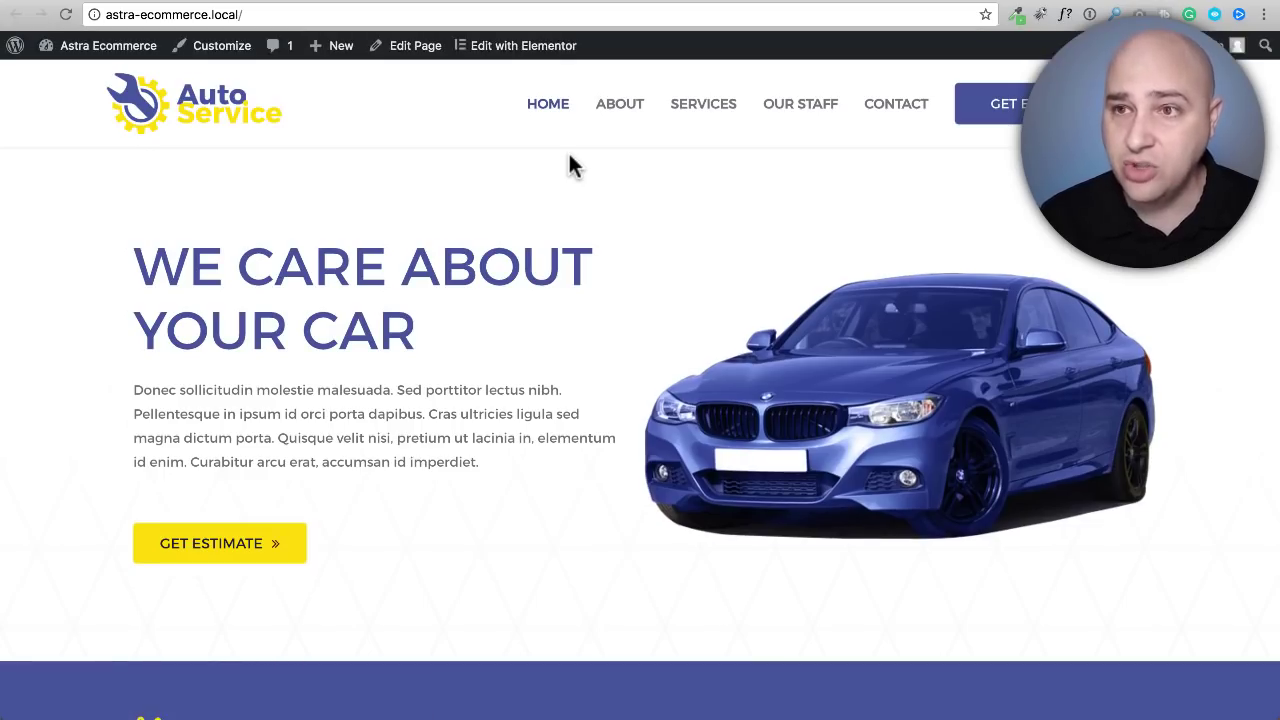
{"action": "mouse_move", "coordinate": [1170, 103]}
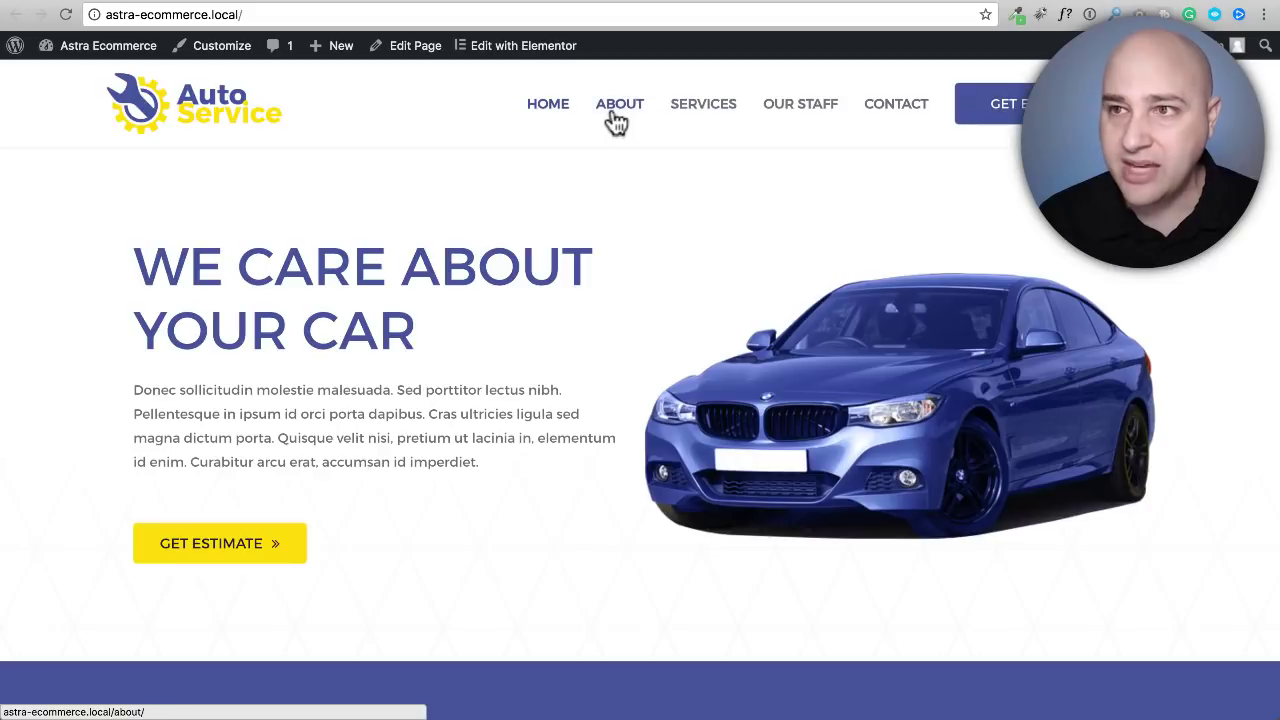
{"action": "left_click", "coordinate": [707, 3]}
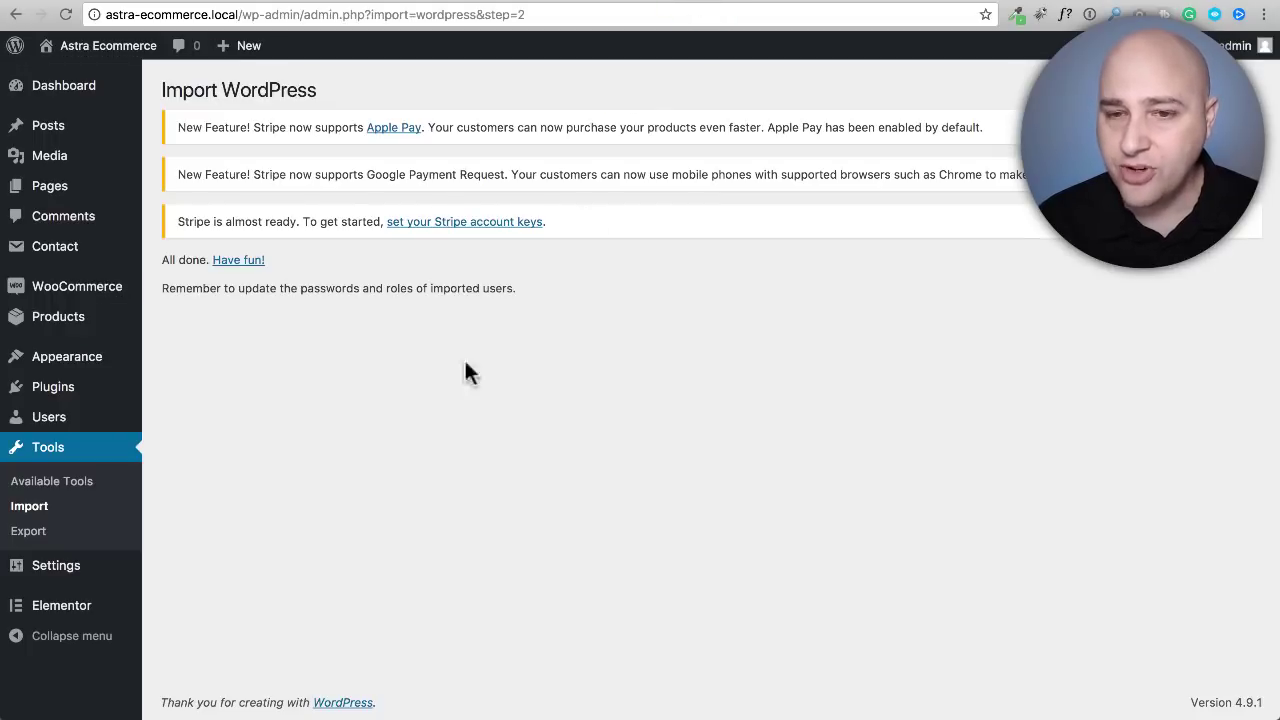
- Add the Shop page to the Primary menu directly after Home and save the menu
{"action": "mouse_move", "coordinate": [91, 366]}
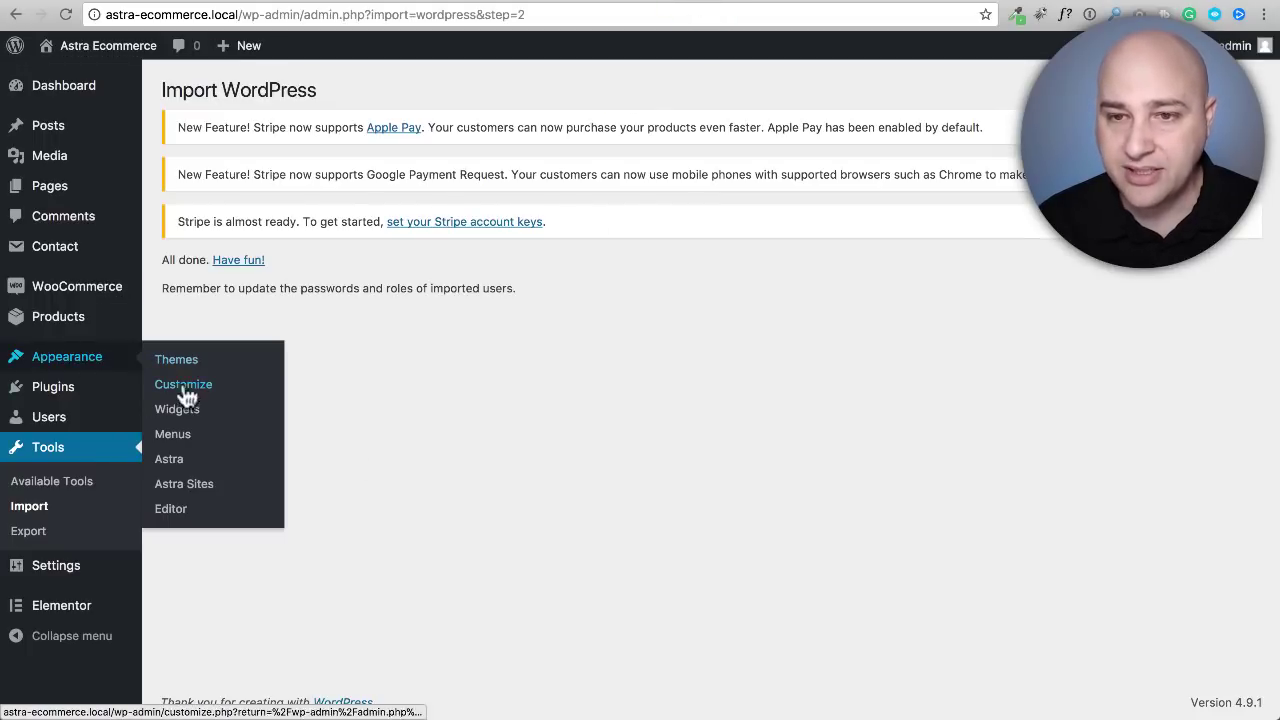
{"action": "left_click", "coordinate": [184, 443]}
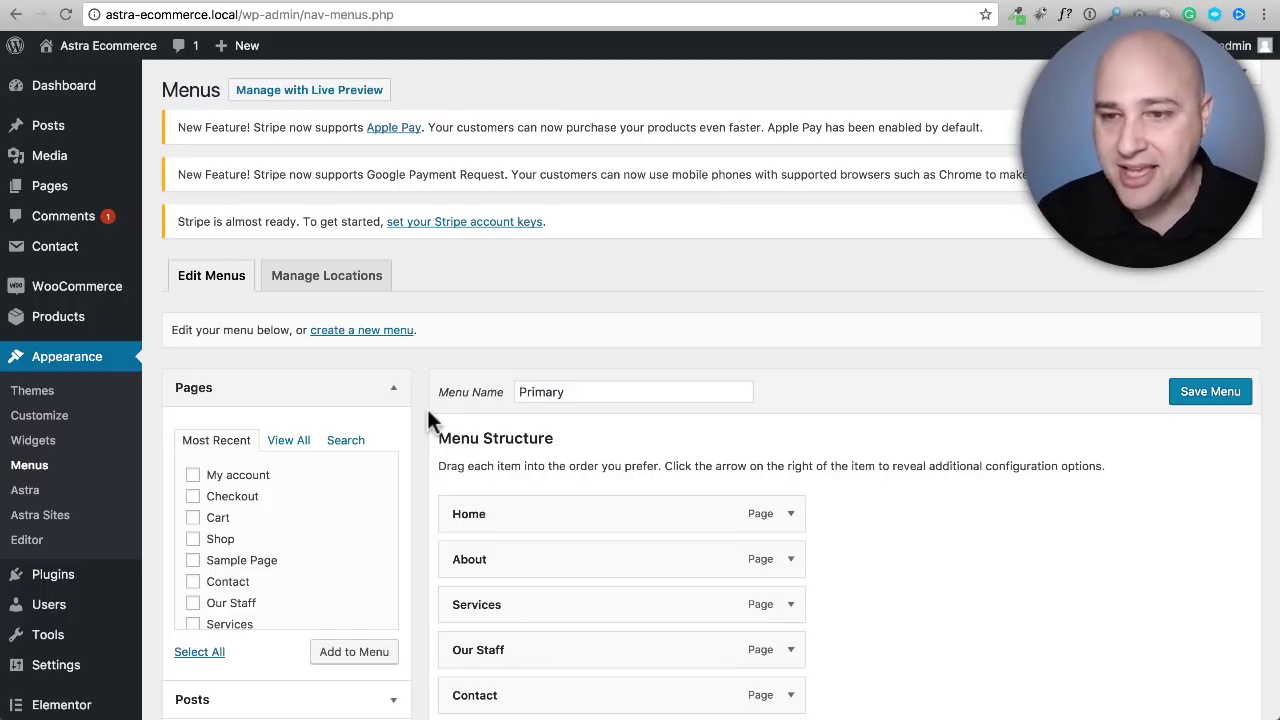
{"action": "scroll", "coordinate": [430, 408], "scroll_direction": "down", "scroll_amount": 3}
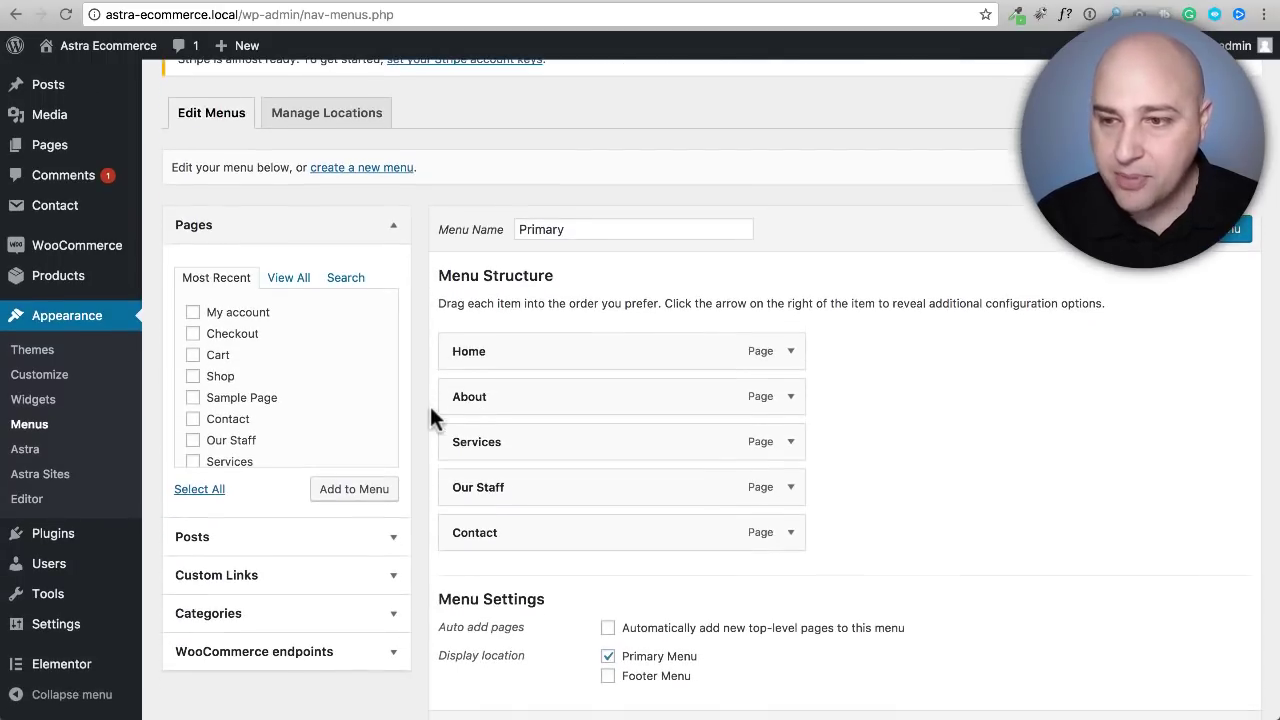
{"action": "left_click", "coordinate": [192, 376]}
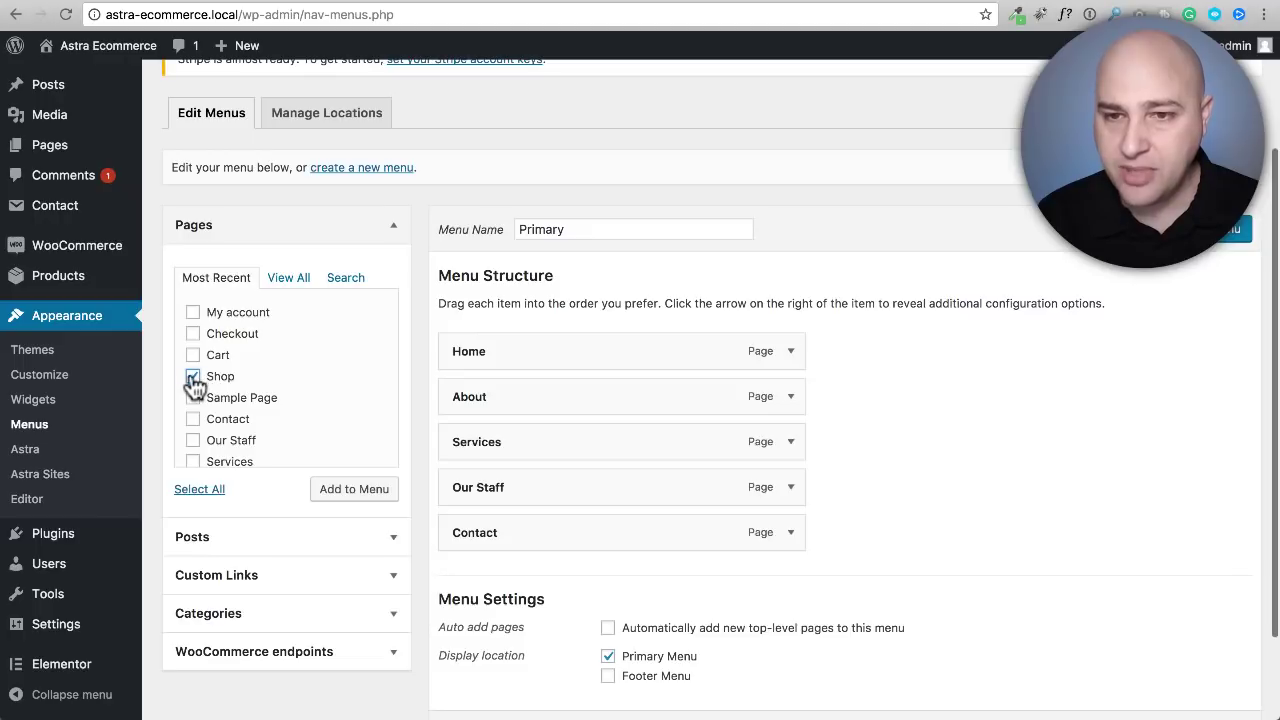
{"action": "left_click", "coordinate": [356, 494]}
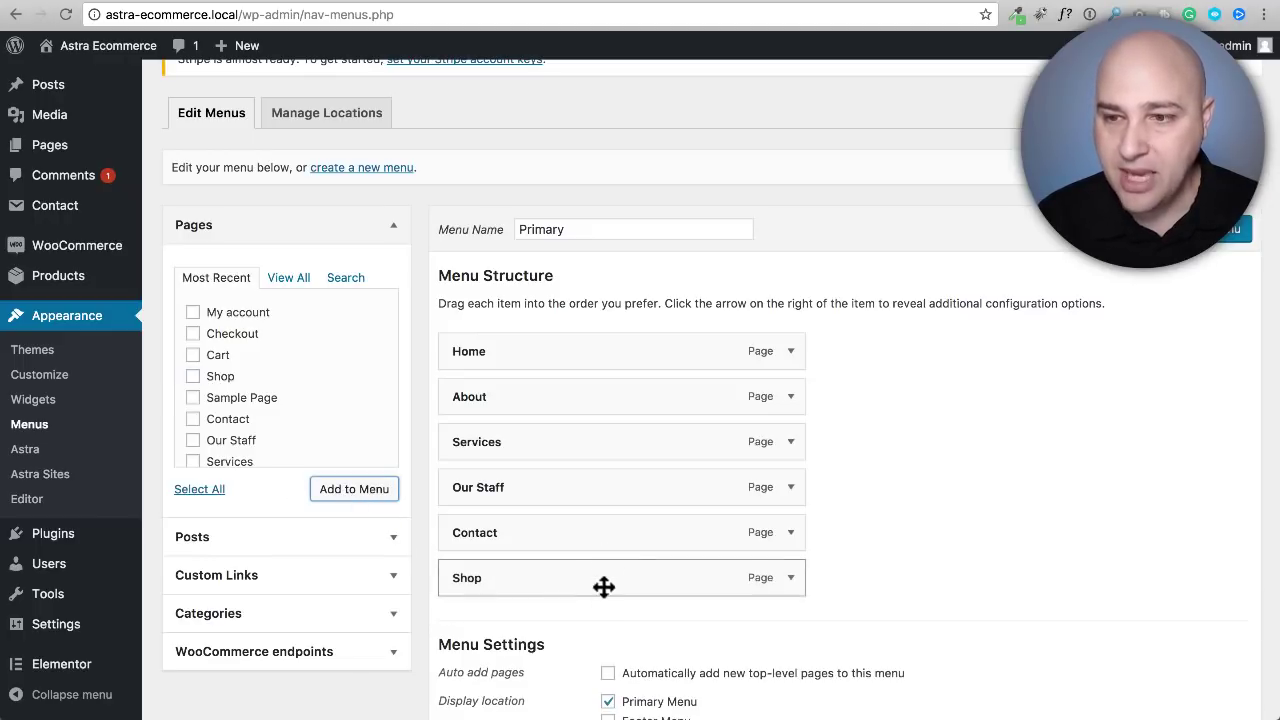
{"action": "left_click_drag", "start_coordinate": [606, 589], "coordinate": [603, 411]}
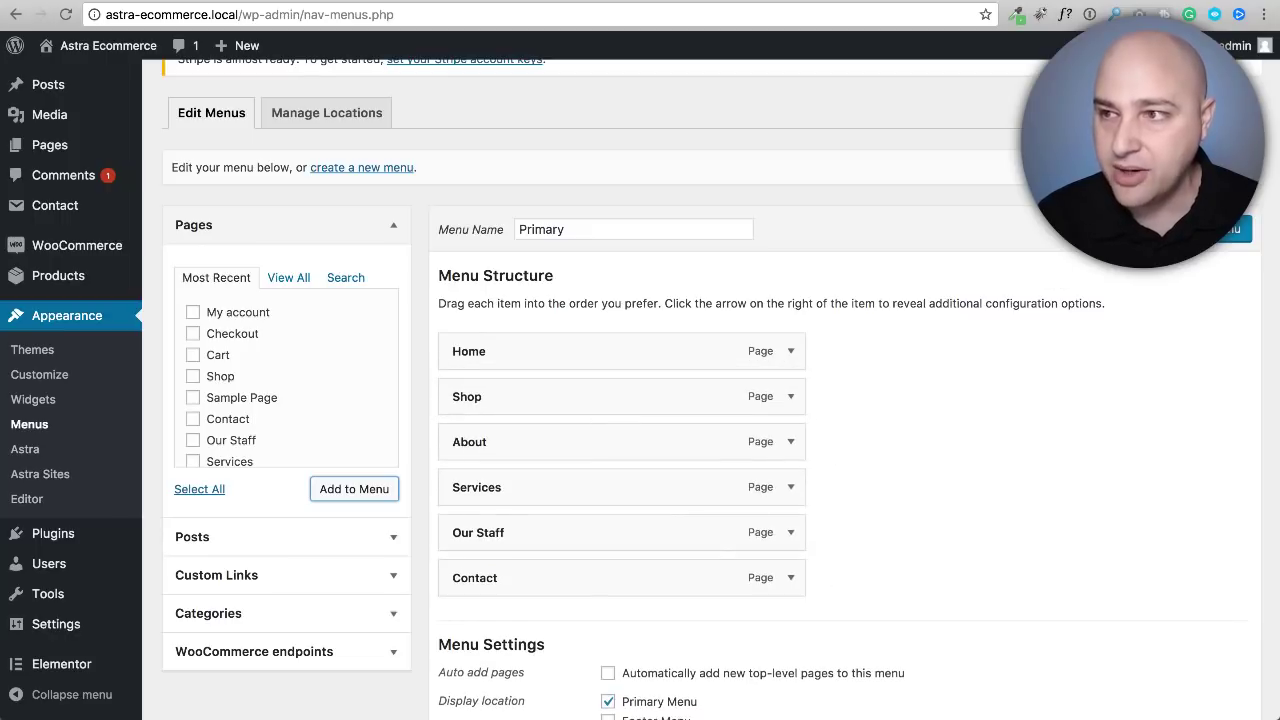
{"action": "left_click", "coordinate": [1222, 229]}
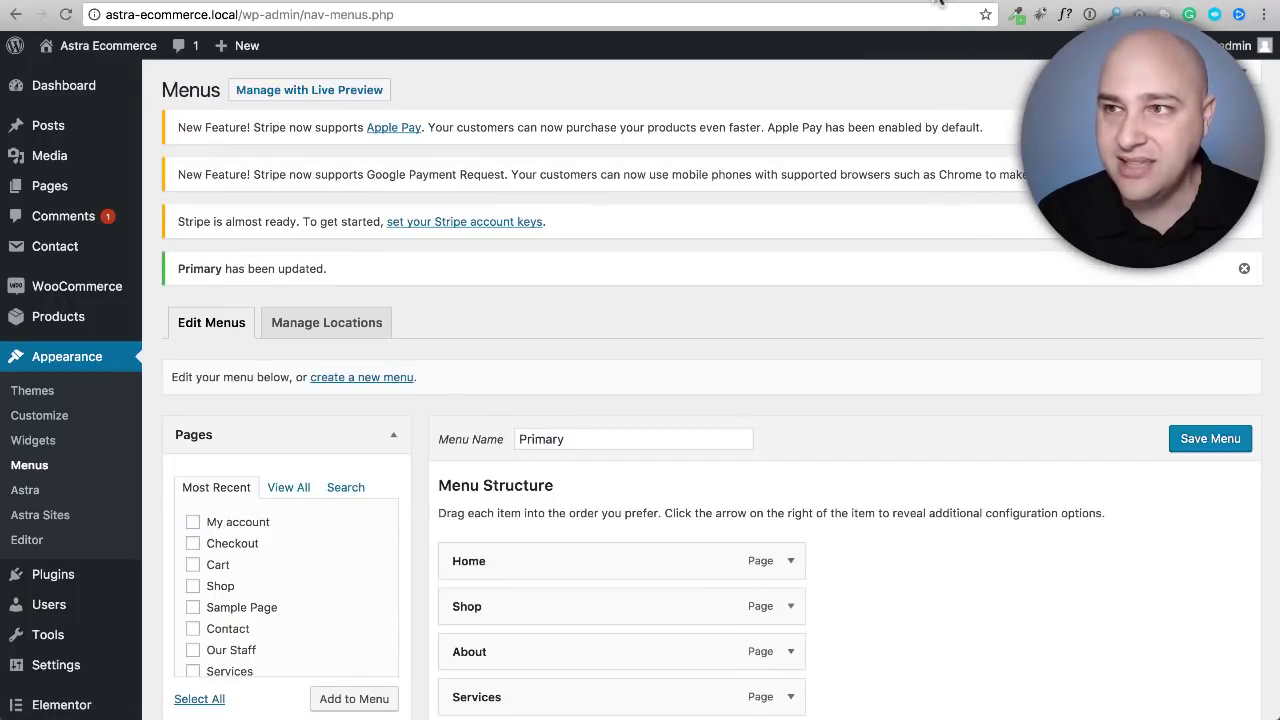
- Reload the live home page and examine the imported products on the Shop page
{"action": "left_click", "coordinate": [940, 3]}
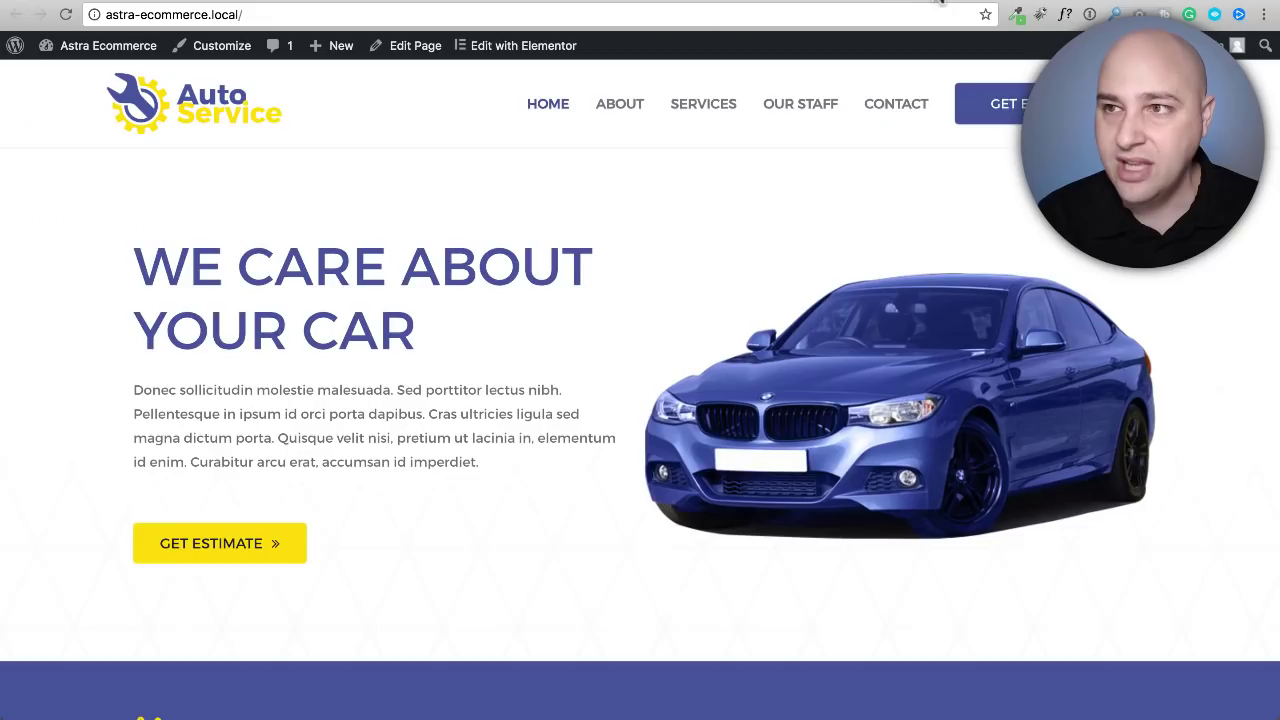
{"action": "left_click", "coordinate": [65, 17]}
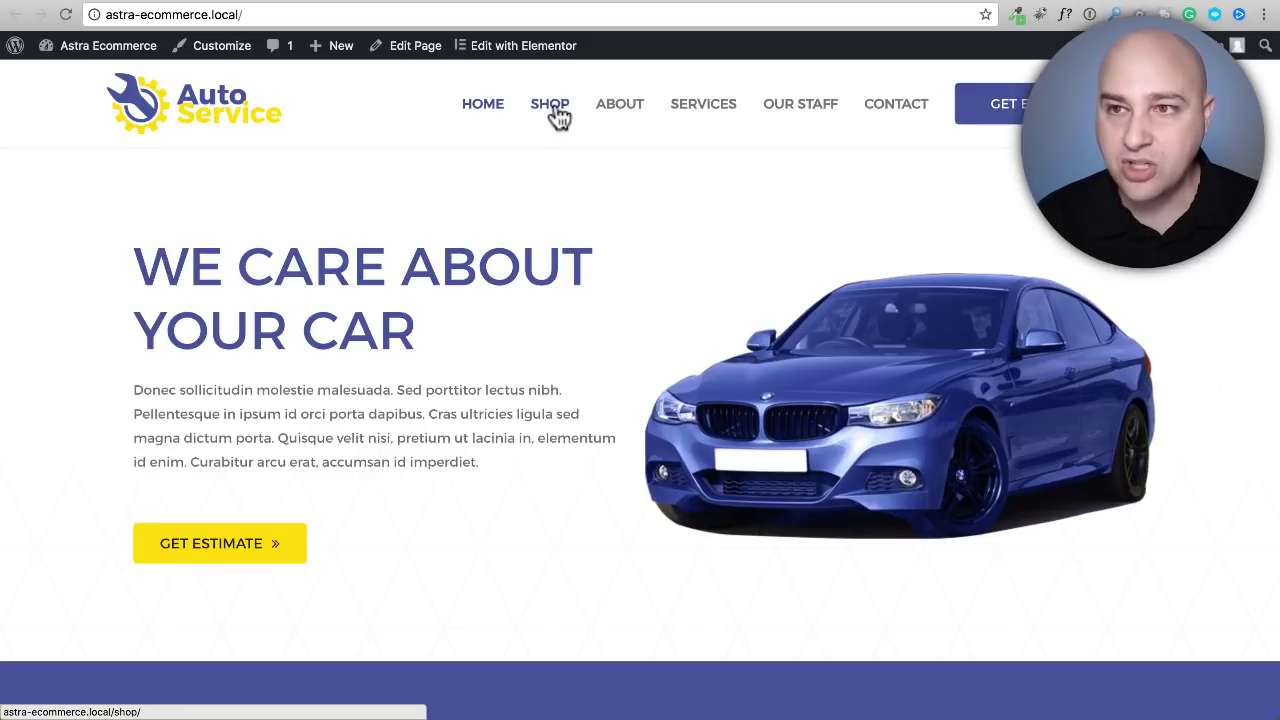
{"action": "left_click", "coordinate": [556, 117]}
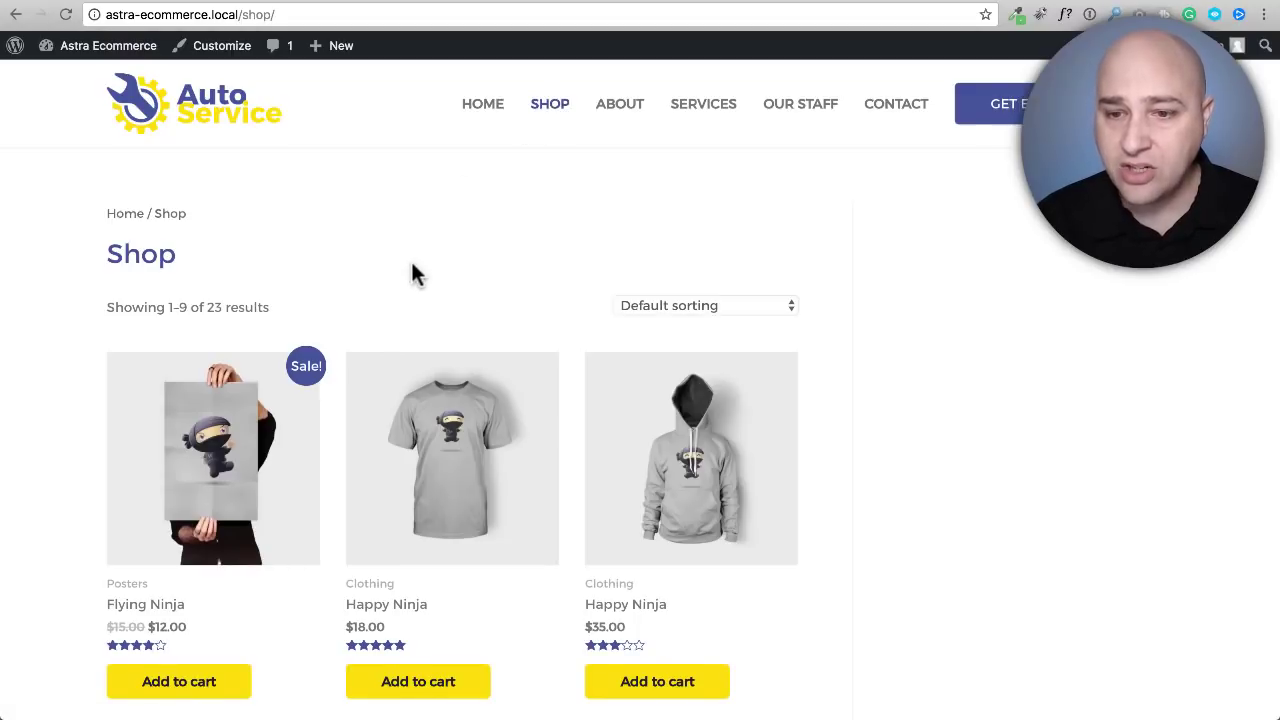
{"action": "scroll", "coordinate": [415, 275], "scroll_direction": "down", "scroll_amount": 3}
{"action": "scroll", "coordinate": [528, 371], "scroll_direction": "down", "scroll_amount": 3}
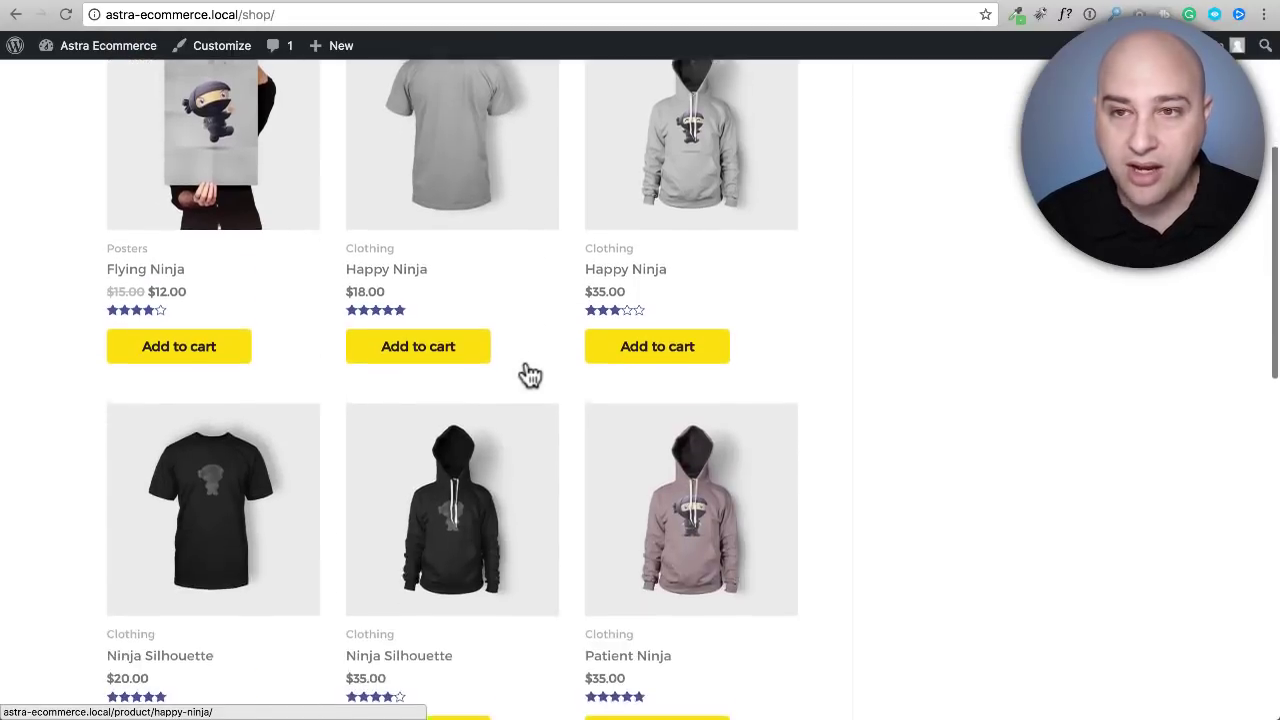
{"action": "scroll", "coordinate": [530, 375], "scroll_direction": "down", "scroll_amount": 4}
{"action": "scroll", "coordinate": [530, 375], "scroll_direction": "up", "scroll_amount": 7}
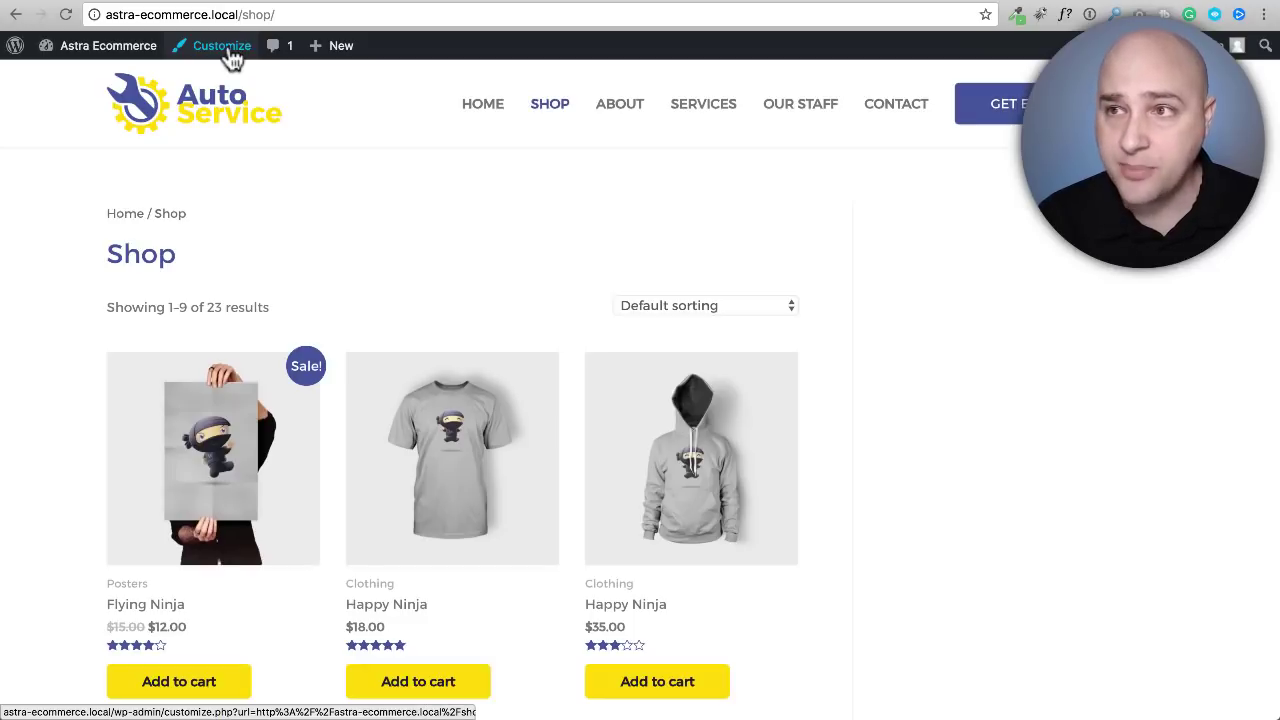
- Return to the WordPress admin, open the Customizer and preview the Shop page
{"action": "left_click", "coordinate": [748, 3]}
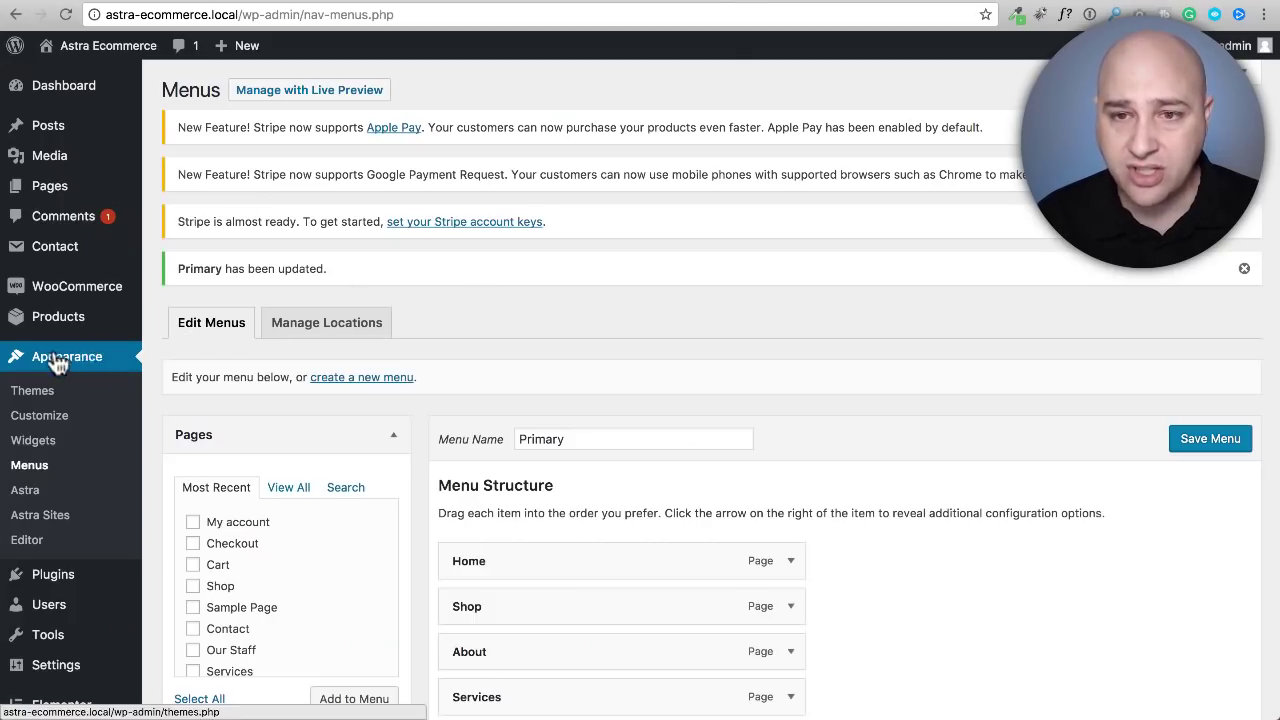
{"action": "left_click", "coordinate": [36, 422]}
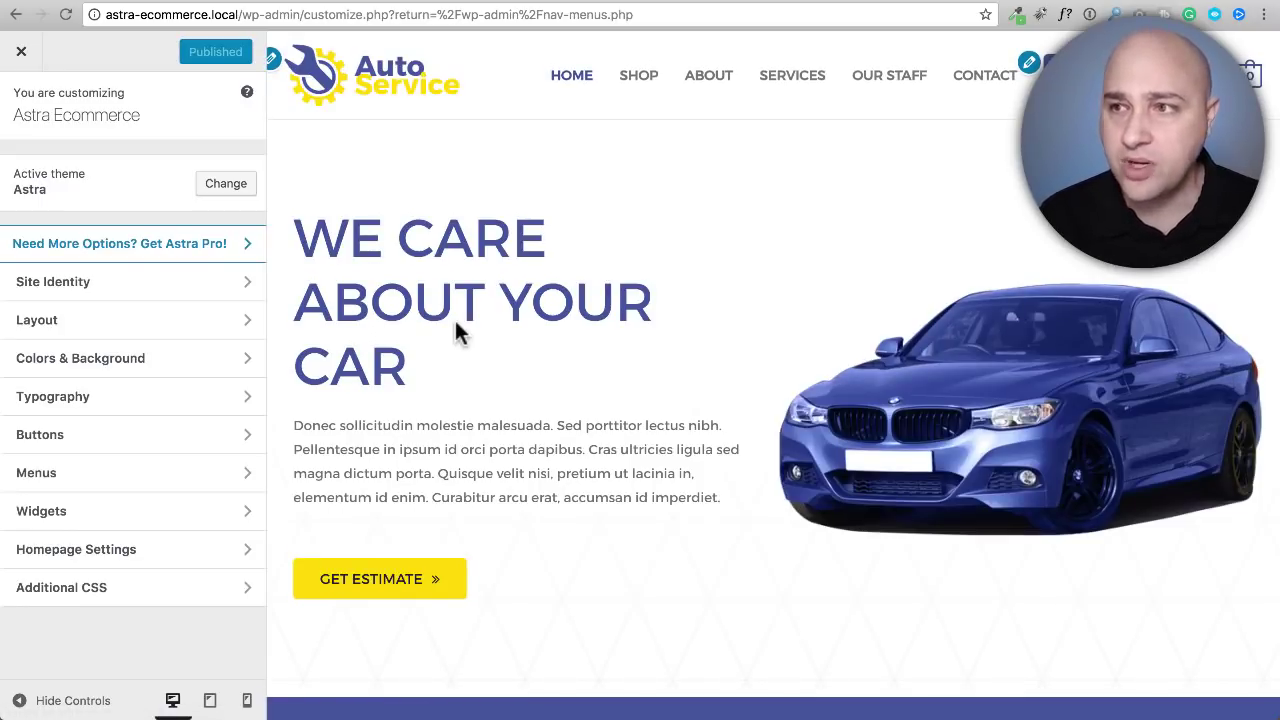
{"action": "left_click", "coordinate": [640, 82]}
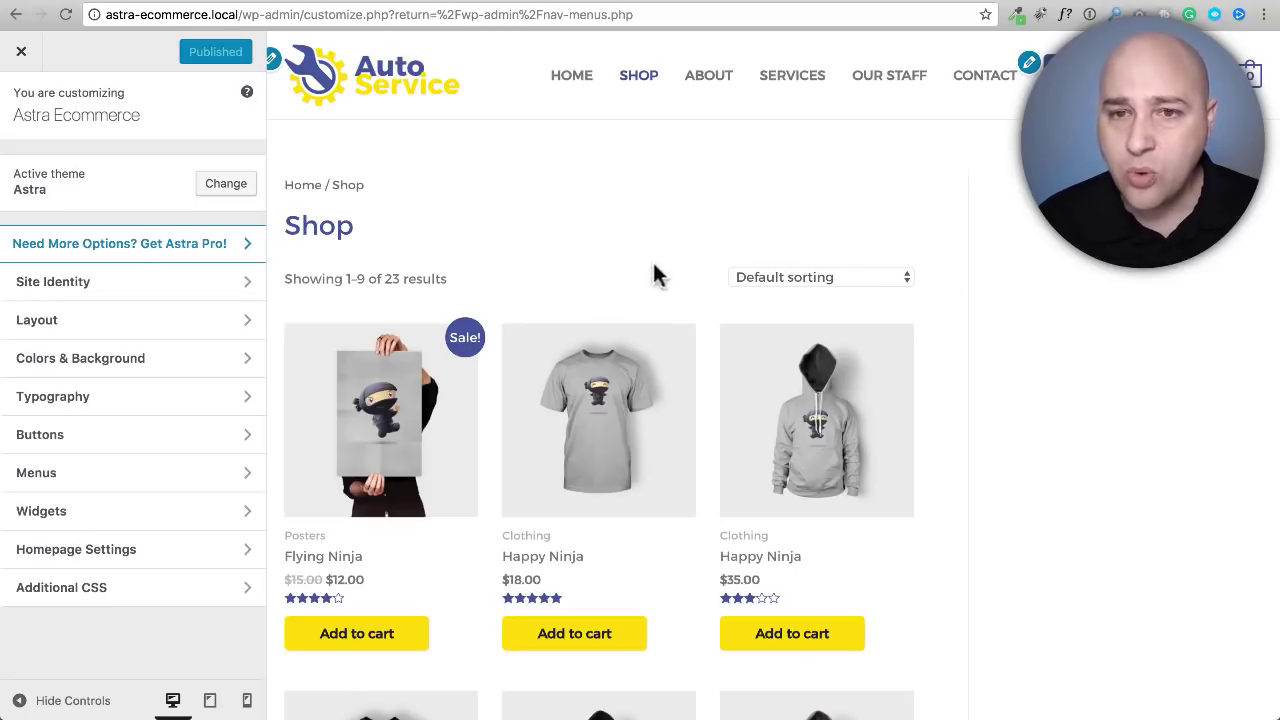
- Review the WooCommerce container layout choices in the Container layout settings and keep Default selected
{"action": "left_click", "coordinate": [60, 333]}
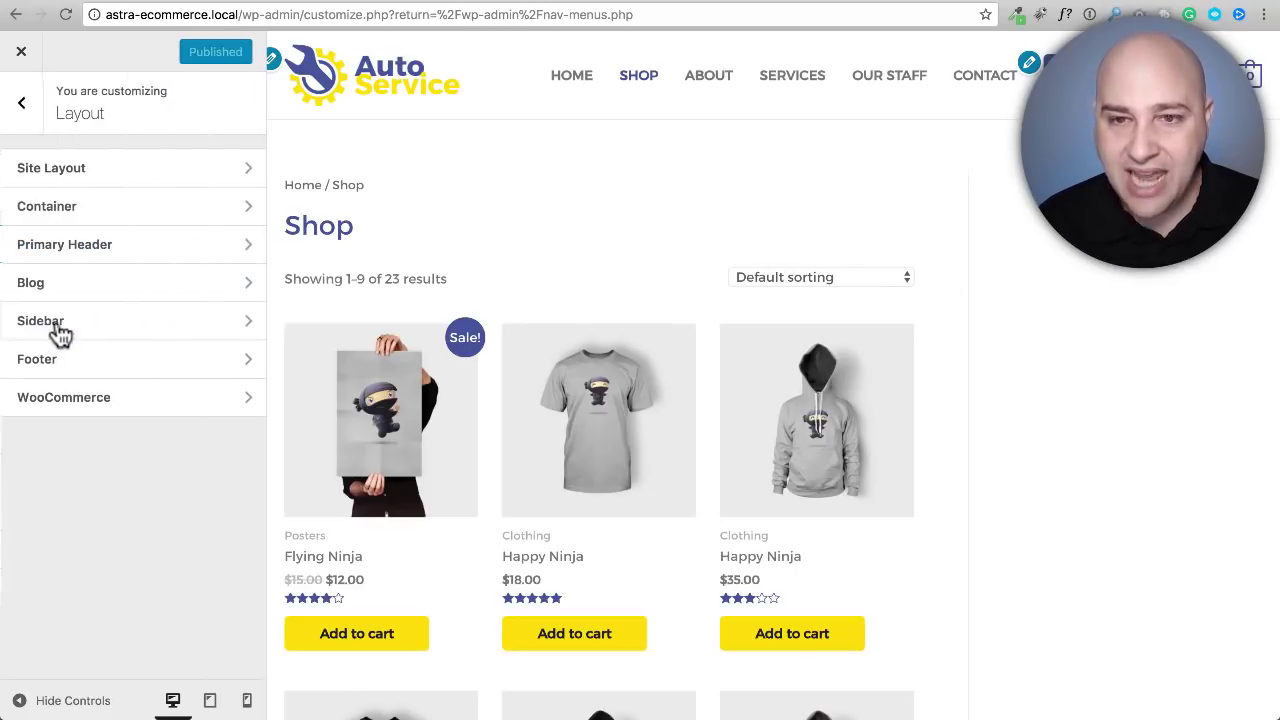
{"action": "left_click", "coordinate": [58, 210]}
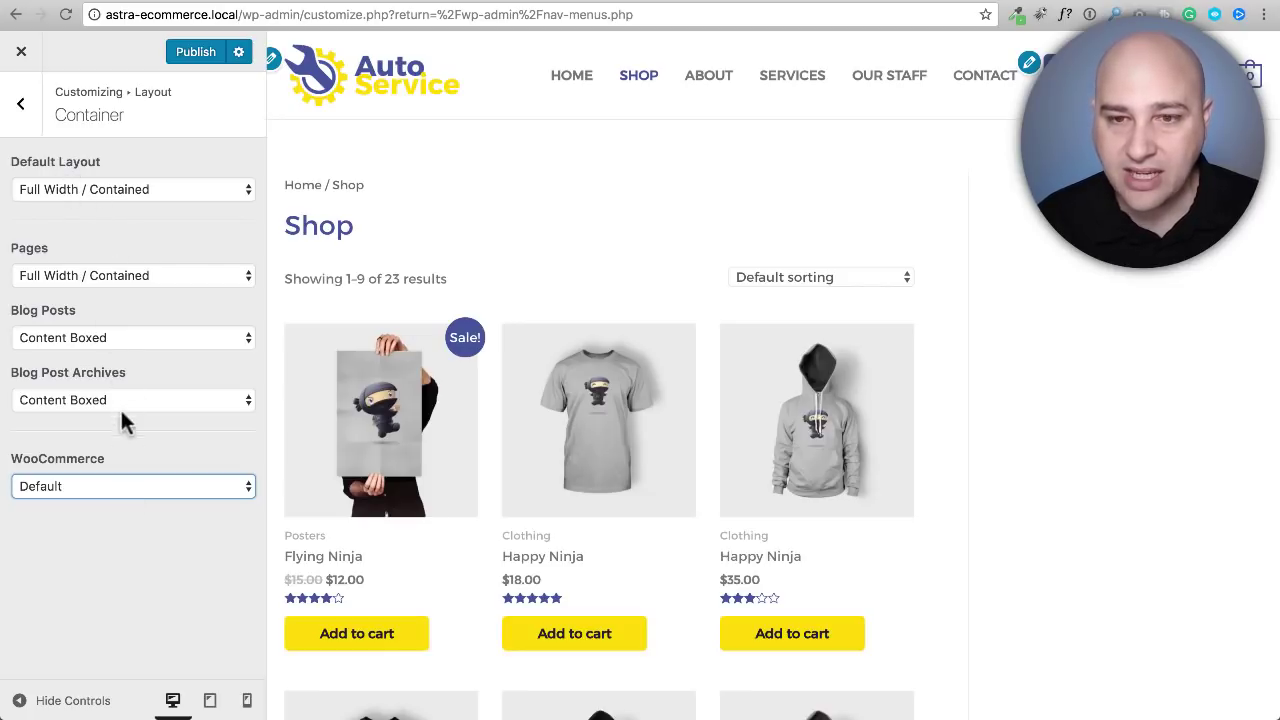
{"action": "left_click", "coordinate": [127, 484]}
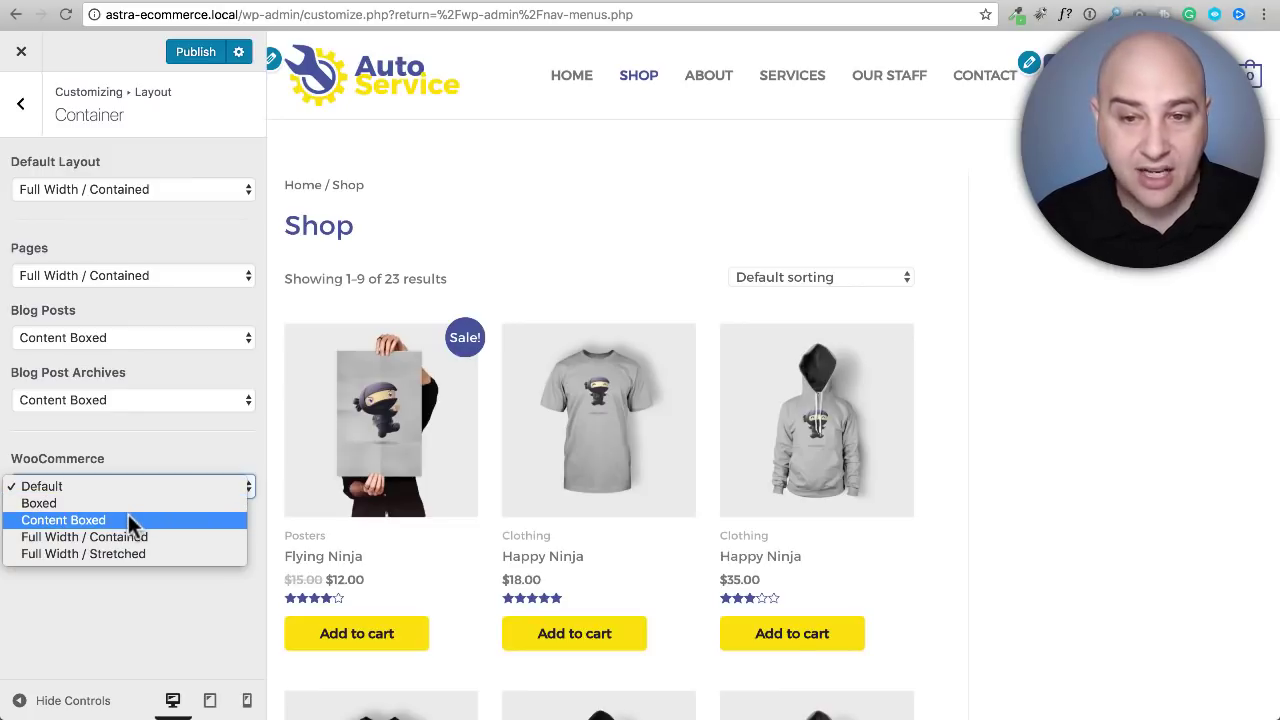
{"action": "left_click", "coordinate": [118, 462]}
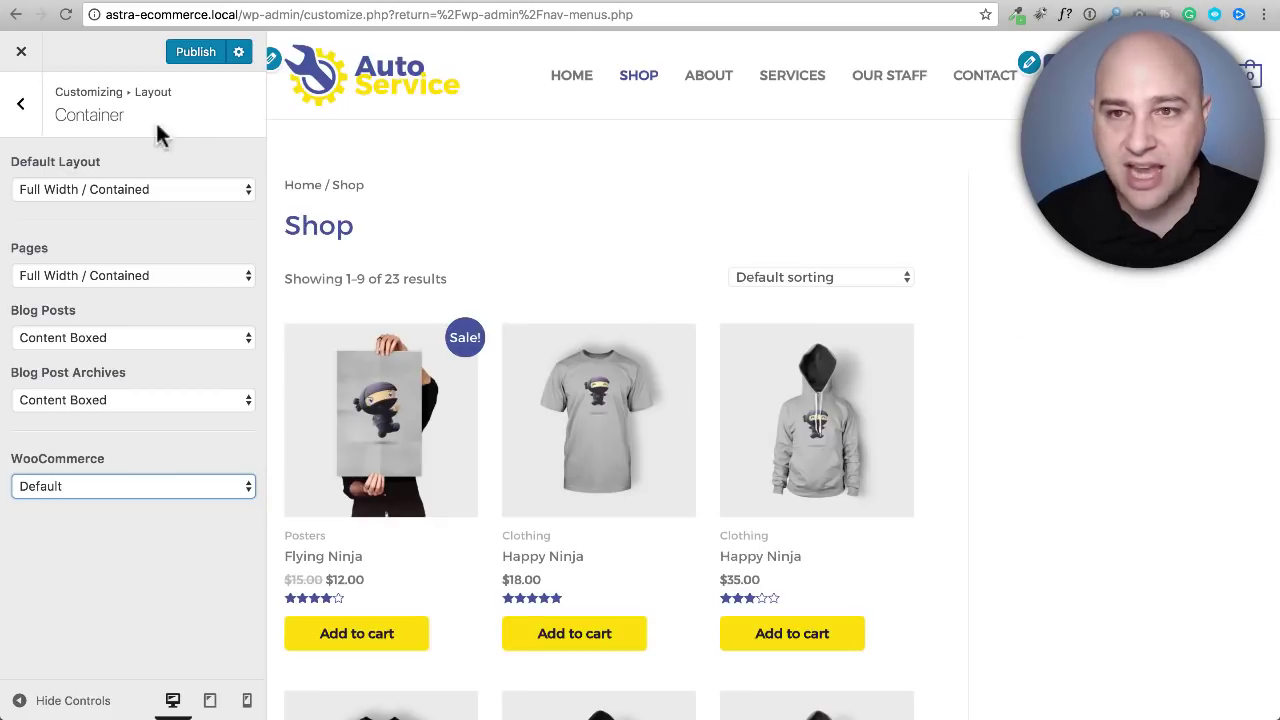
{"action": "left_click", "coordinate": [21, 104]}
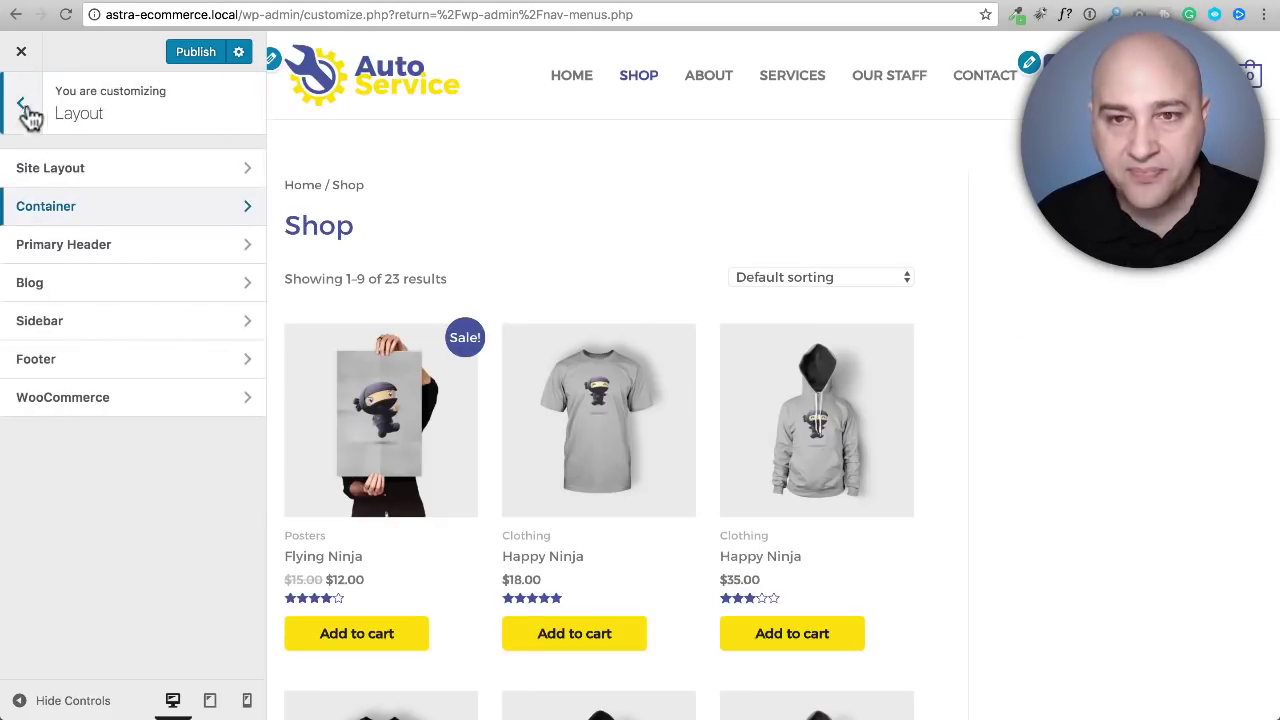
- Set the WooCommerce sidebar layout to No Sidebar and check the shop preview
{"action": "left_click", "coordinate": [40, 321]}
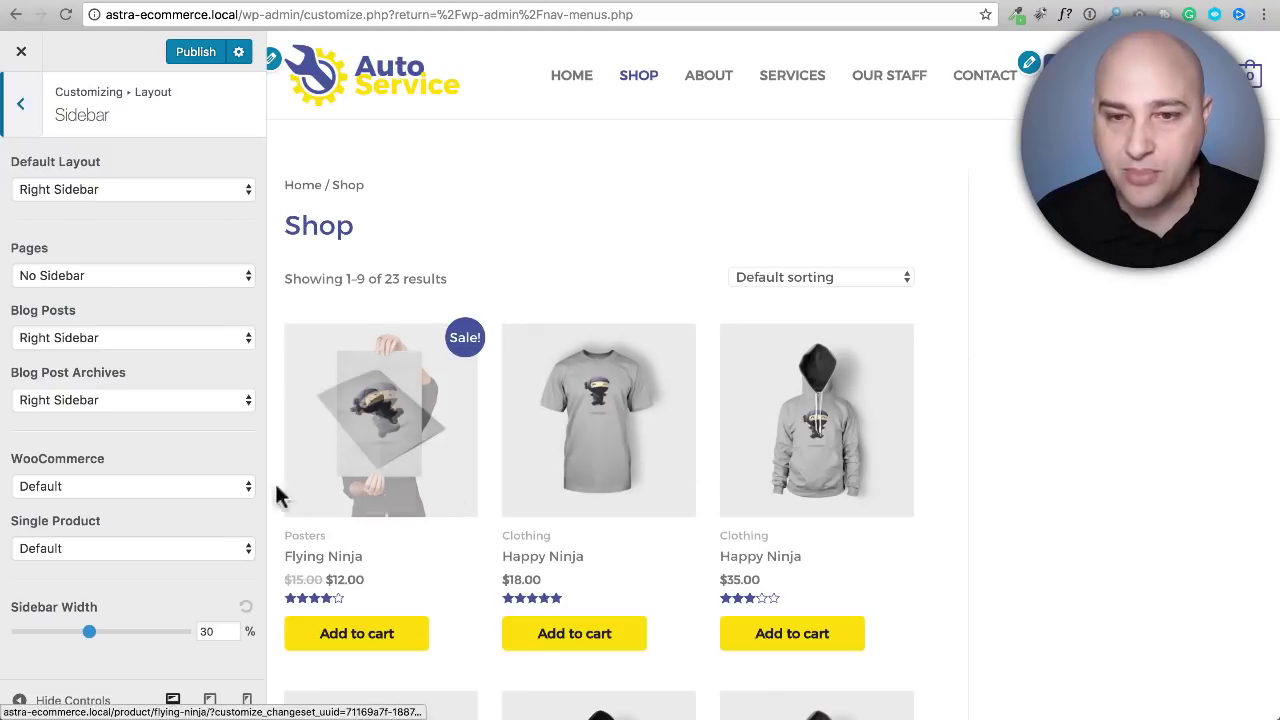
{"action": "left_click", "coordinate": [124, 486]}
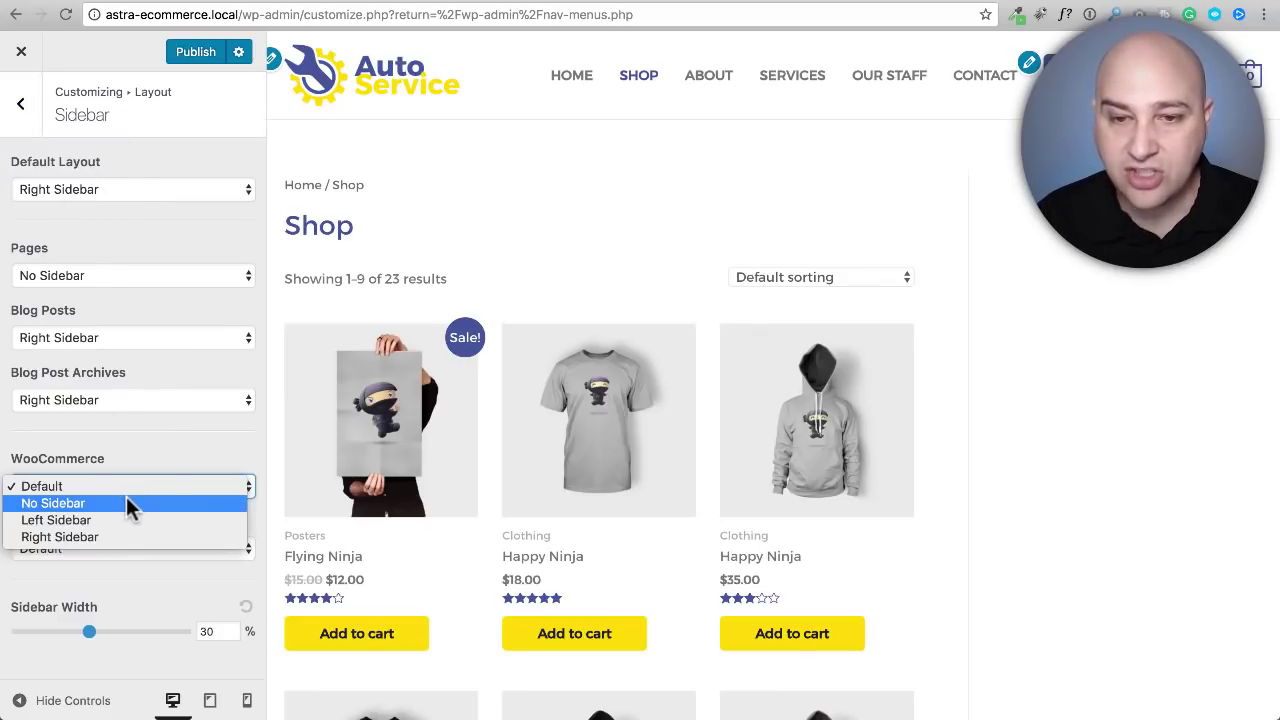
{"action": "left_click", "coordinate": [126, 503]}
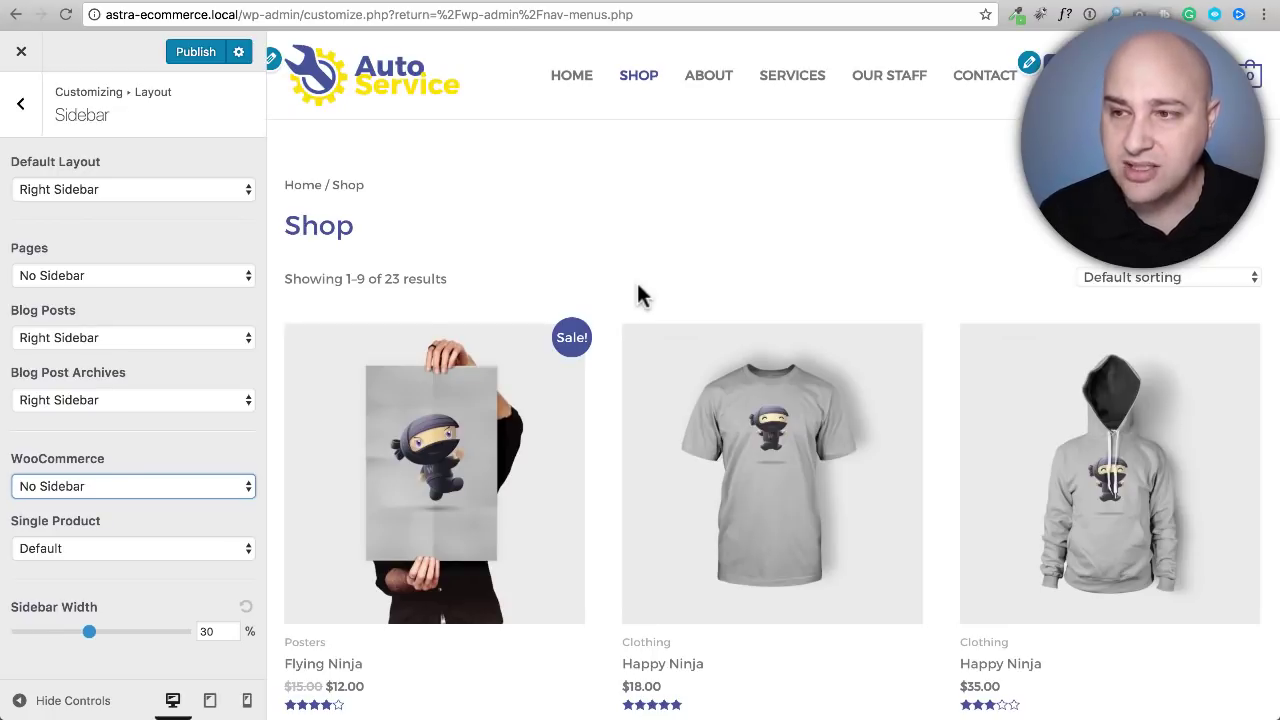
{"action": "scroll", "coordinate": [637, 283], "scroll_direction": "down", "scroll_amount": 3}
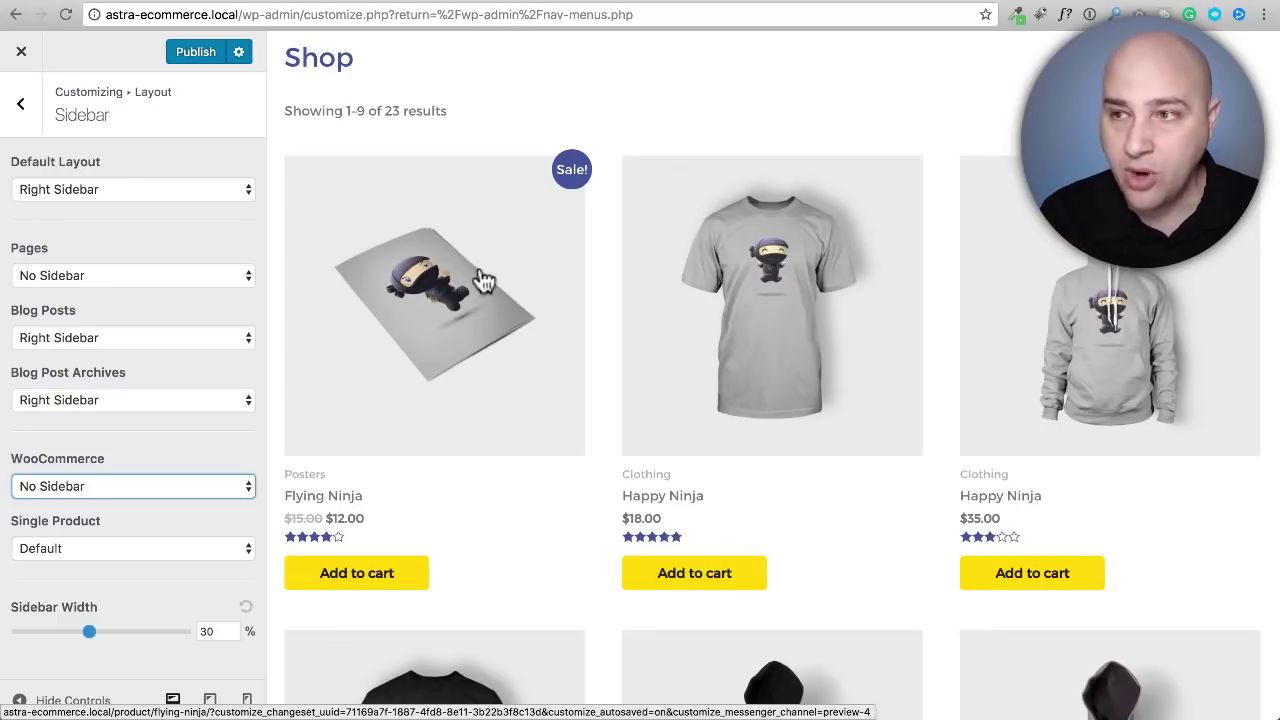
{"action": "scroll", "coordinate": [480, 272], "scroll_direction": "up", "scroll_amount": 3}
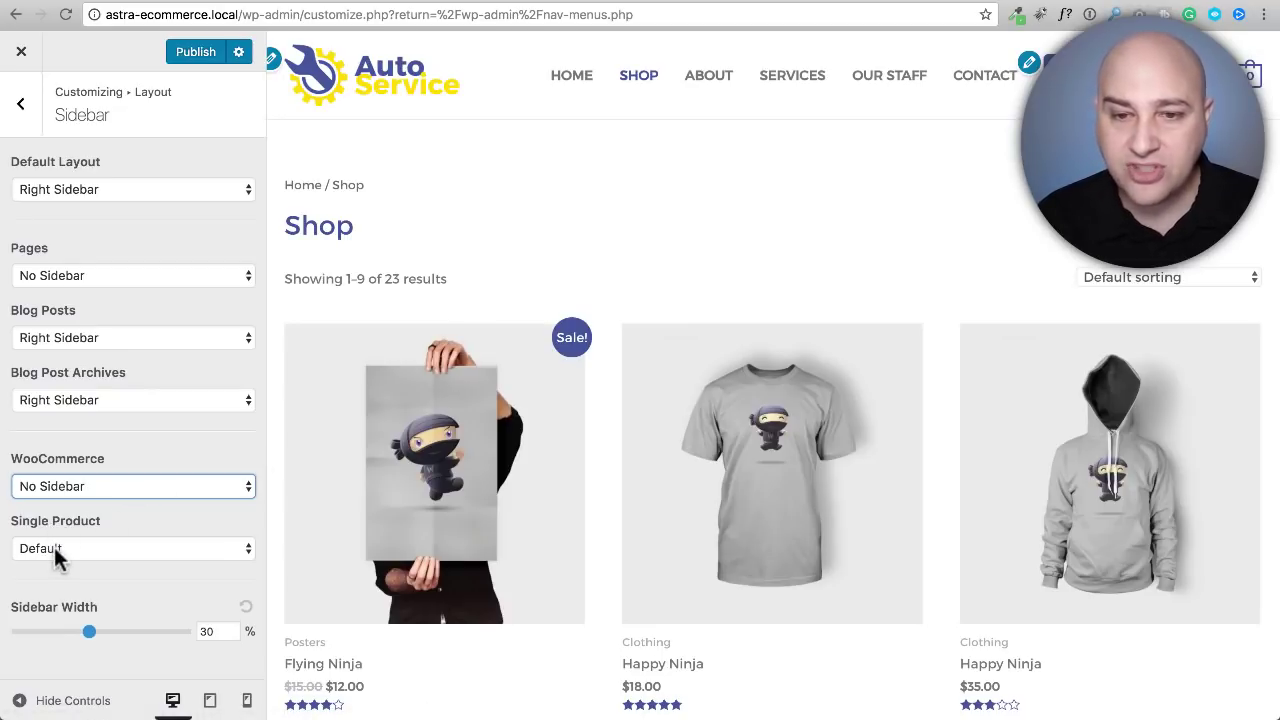
- Preview the Flying Ninja product page and set the Single Product sidebar layout to No Sidebar
{"action": "left_click", "coordinate": [449, 490]}
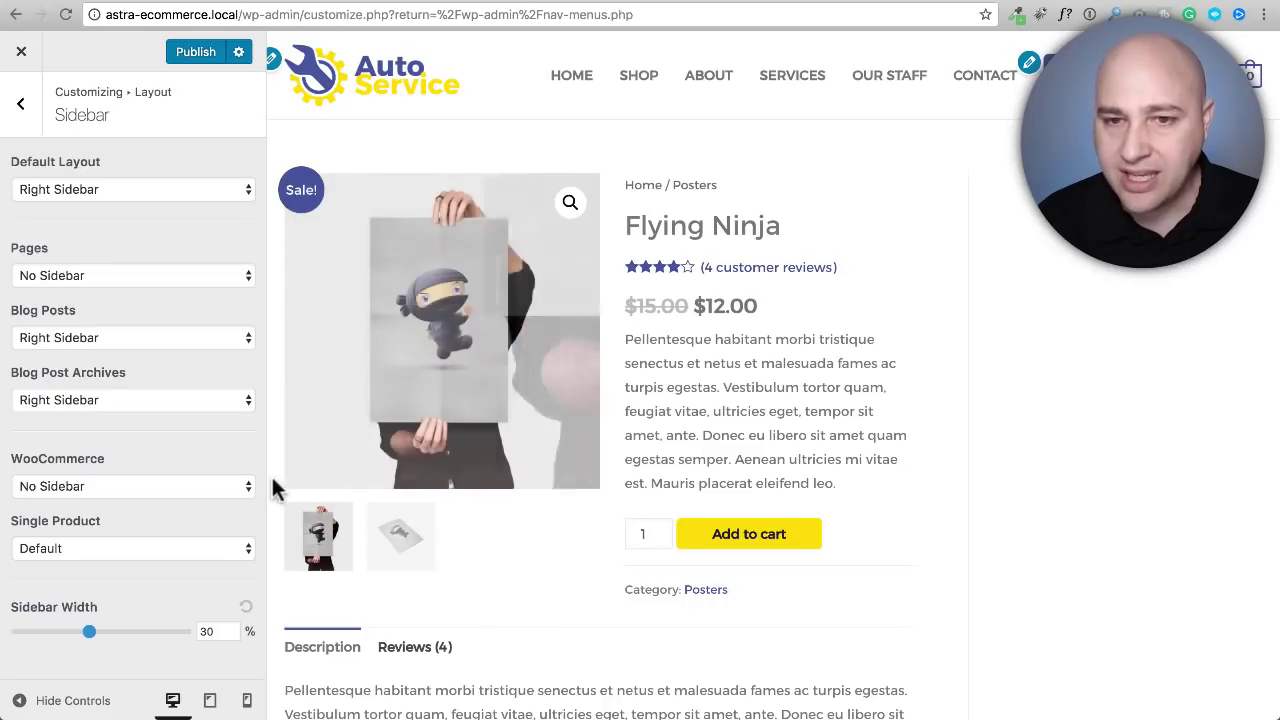
{"action": "left_click", "coordinate": [62, 546]}
{"action": "left_click", "coordinate": [60, 566]}
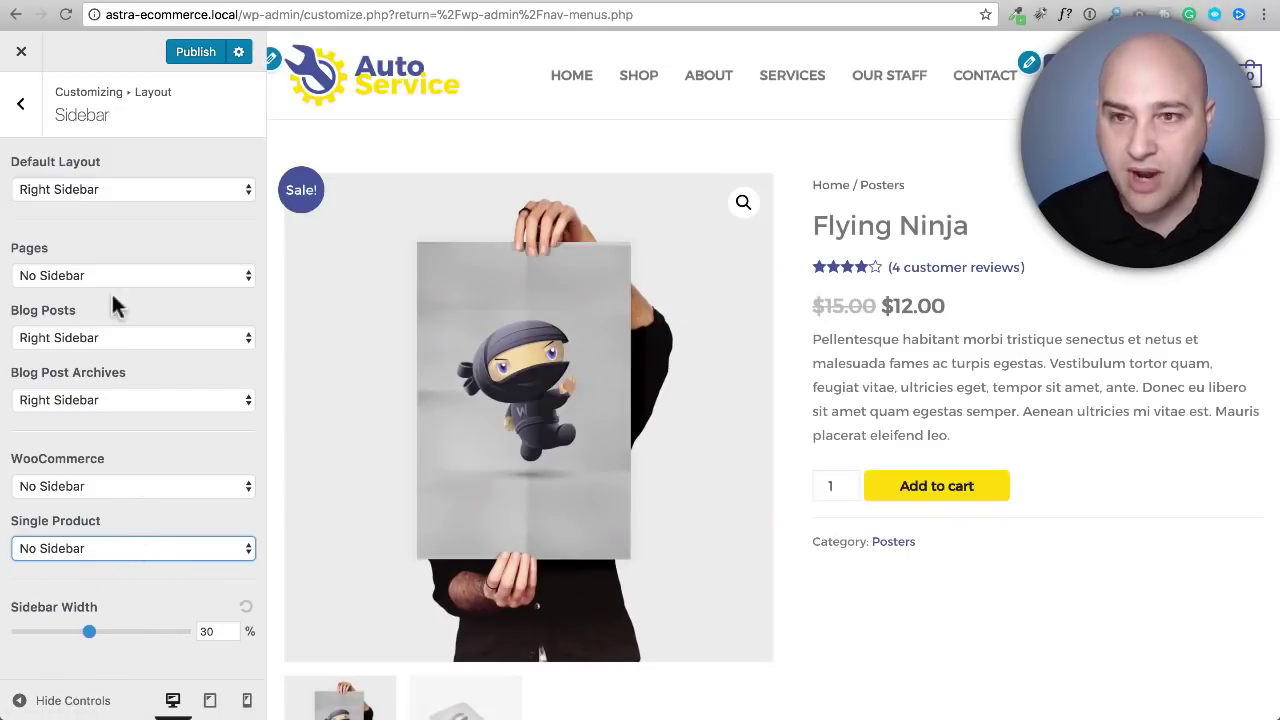
- Check the Display Cart in Menu option in the general WooCommerce layout settings
{"action": "left_click", "coordinate": [28, 112]}
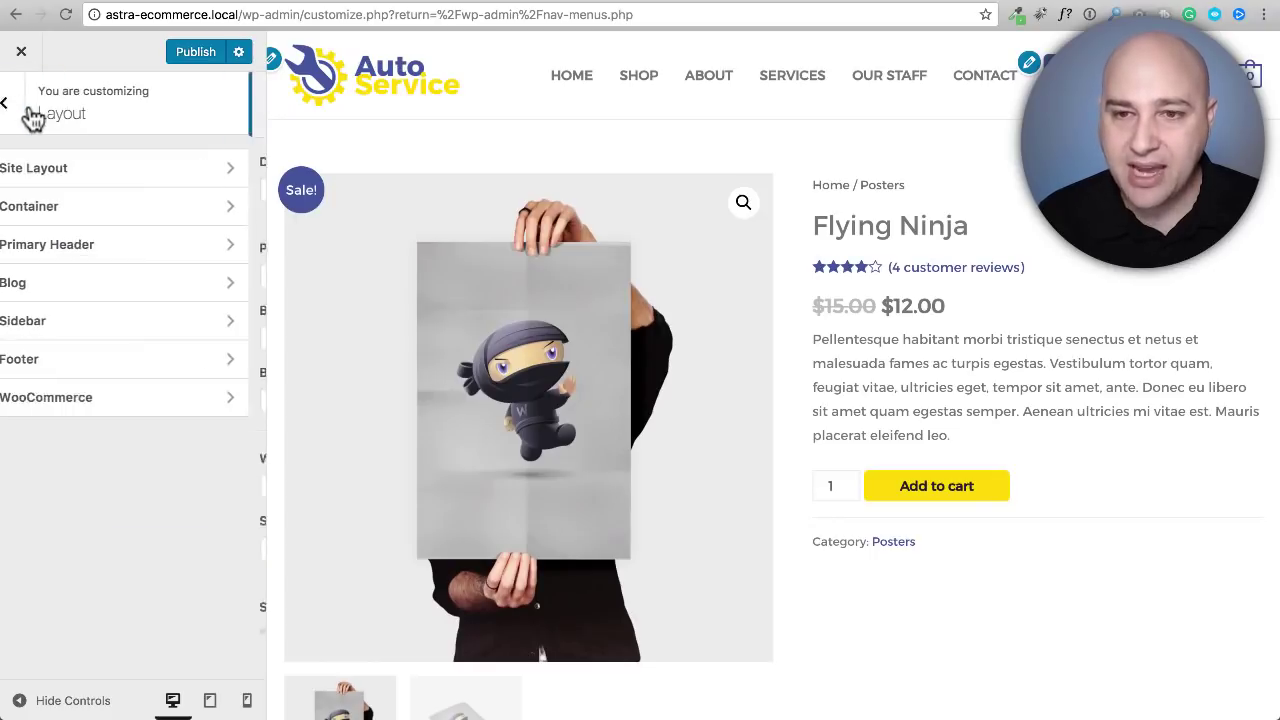
{"action": "left_click", "coordinate": [66, 400]}
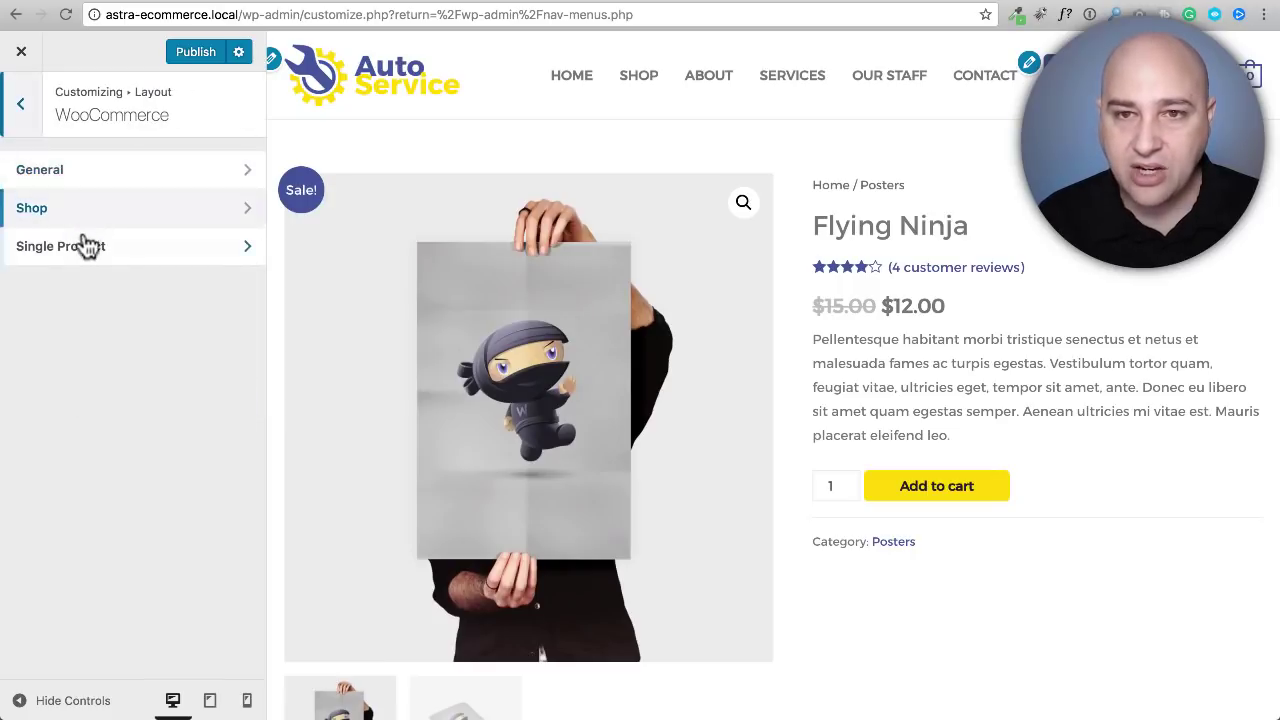
{"action": "left_click", "coordinate": [93, 180]}
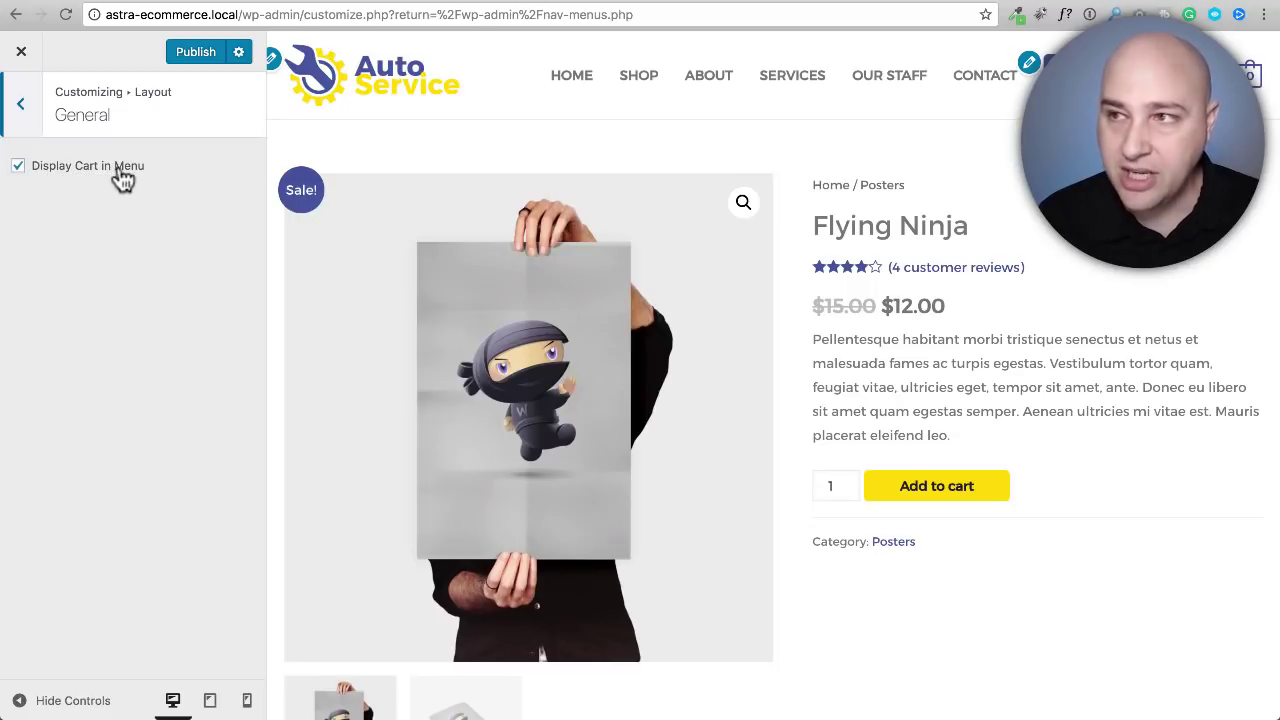
{"action": "left_click", "coordinate": [28, 125]}
- Set the shop layout to 4 Columns and check the product rows in the Shop page preview
{"action": "left_click", "coordinate": [105, 209]}
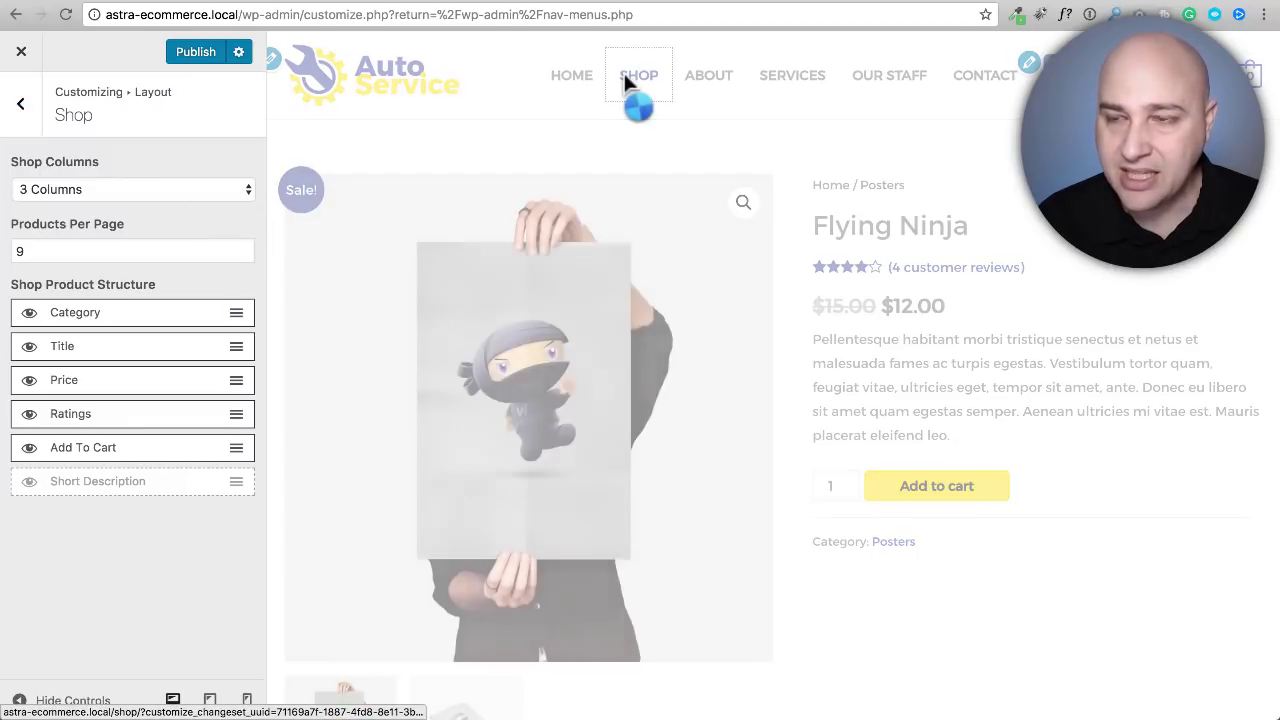
{"action": "left_click", "coordinate": [625, 77]}
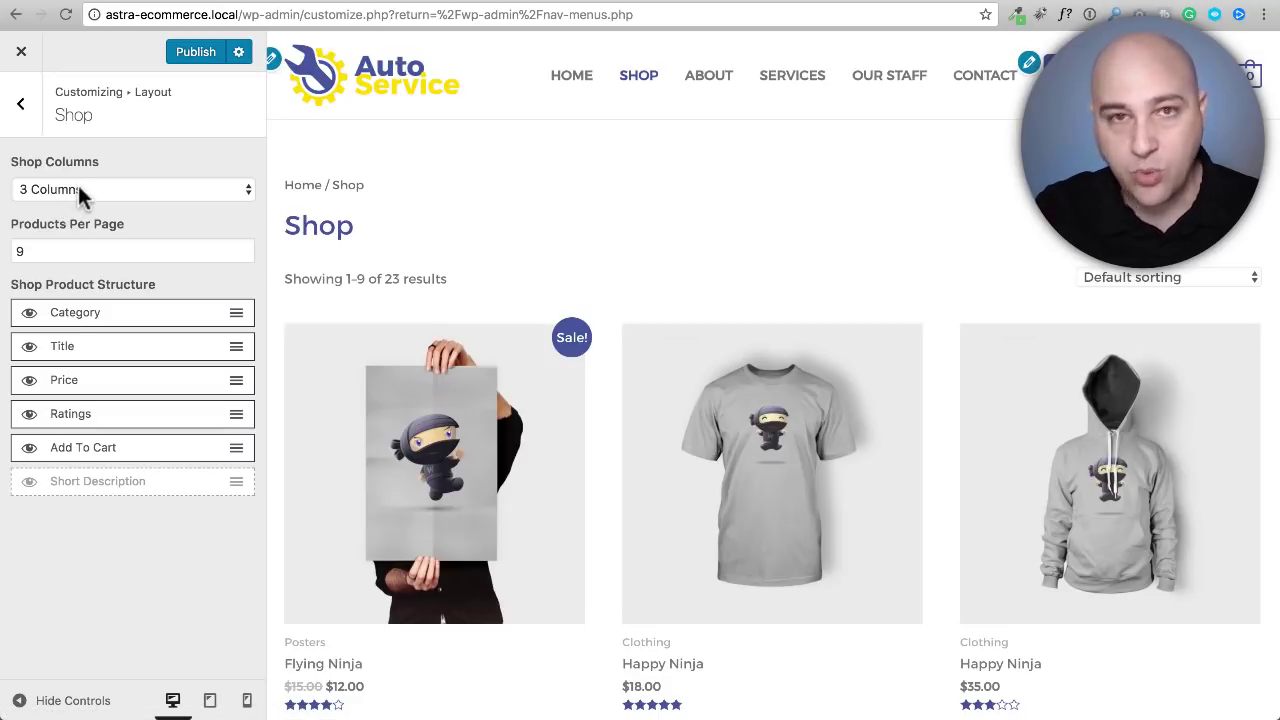
{"action": "left_click", "coordinate": [78, 189]}
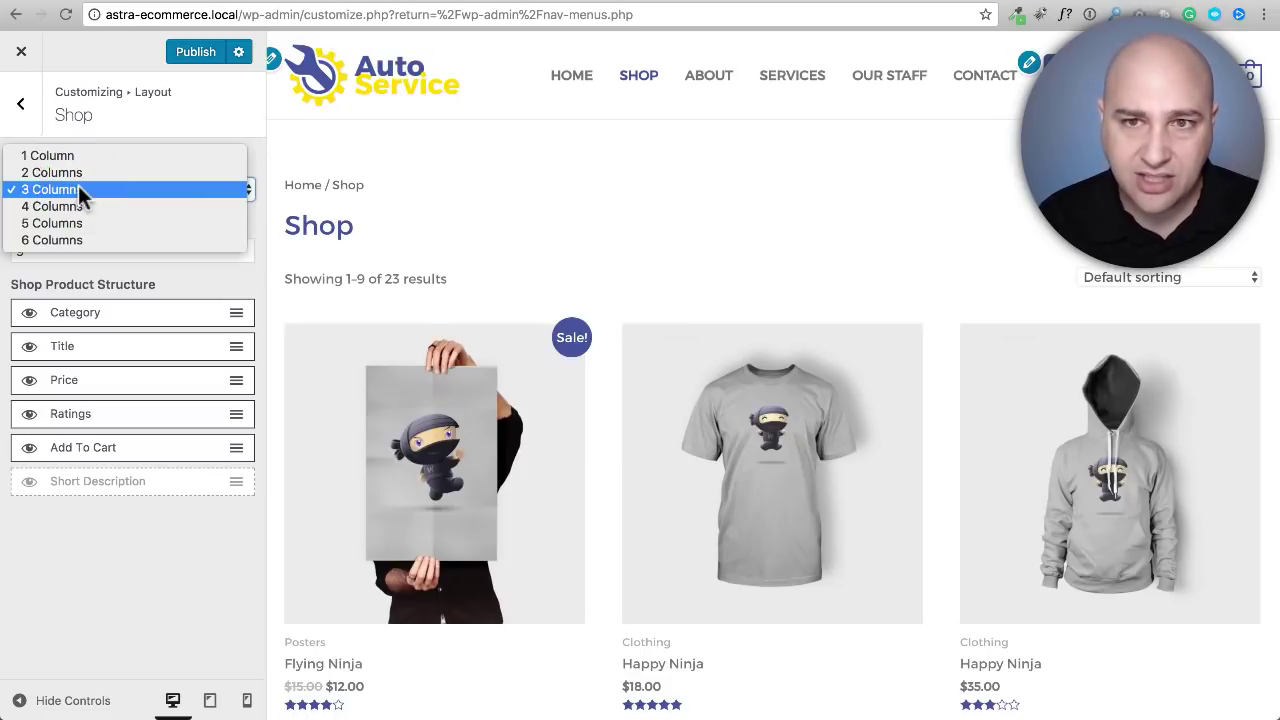
{"action": "left_click", "coordinate": [72, 206]}
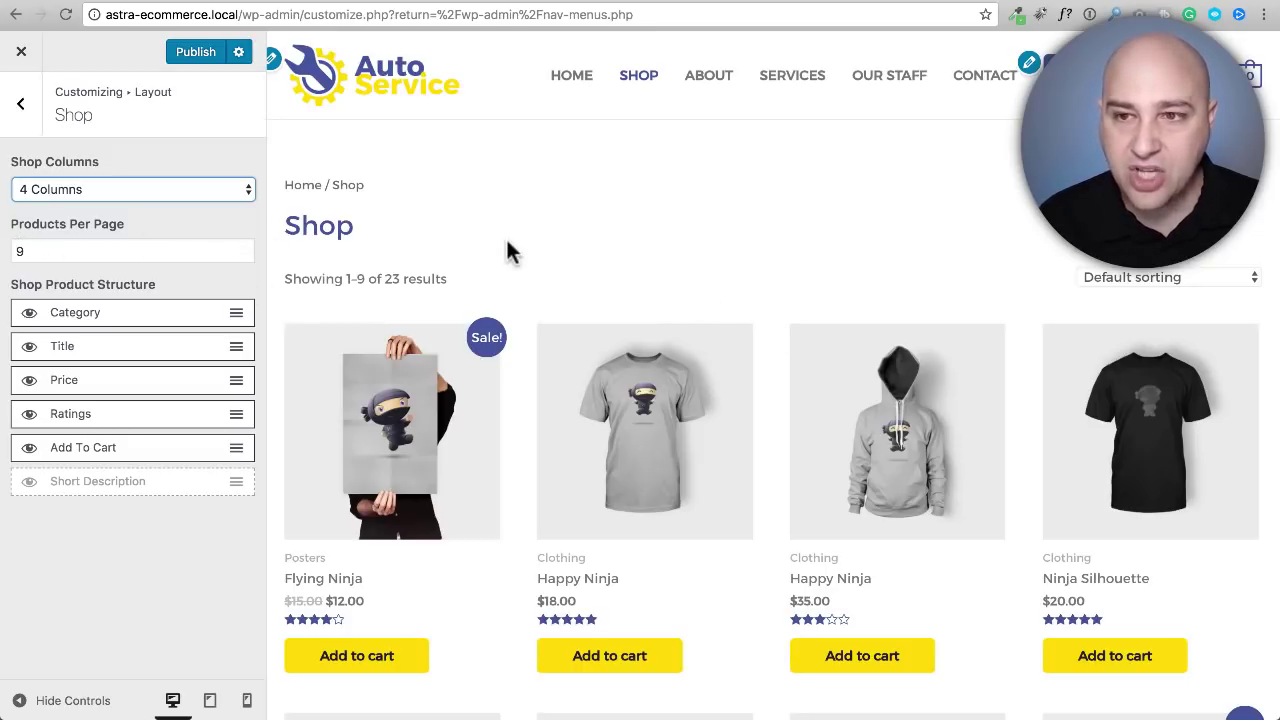
{"action": "scroll", "coordinate": [518, 245], "scroll_direction": "down", "scroll_amount": 3}
{"action": "scroll", "coordinate": [519, 242], "scroll_direction": "down", "scroll_amount": 5}
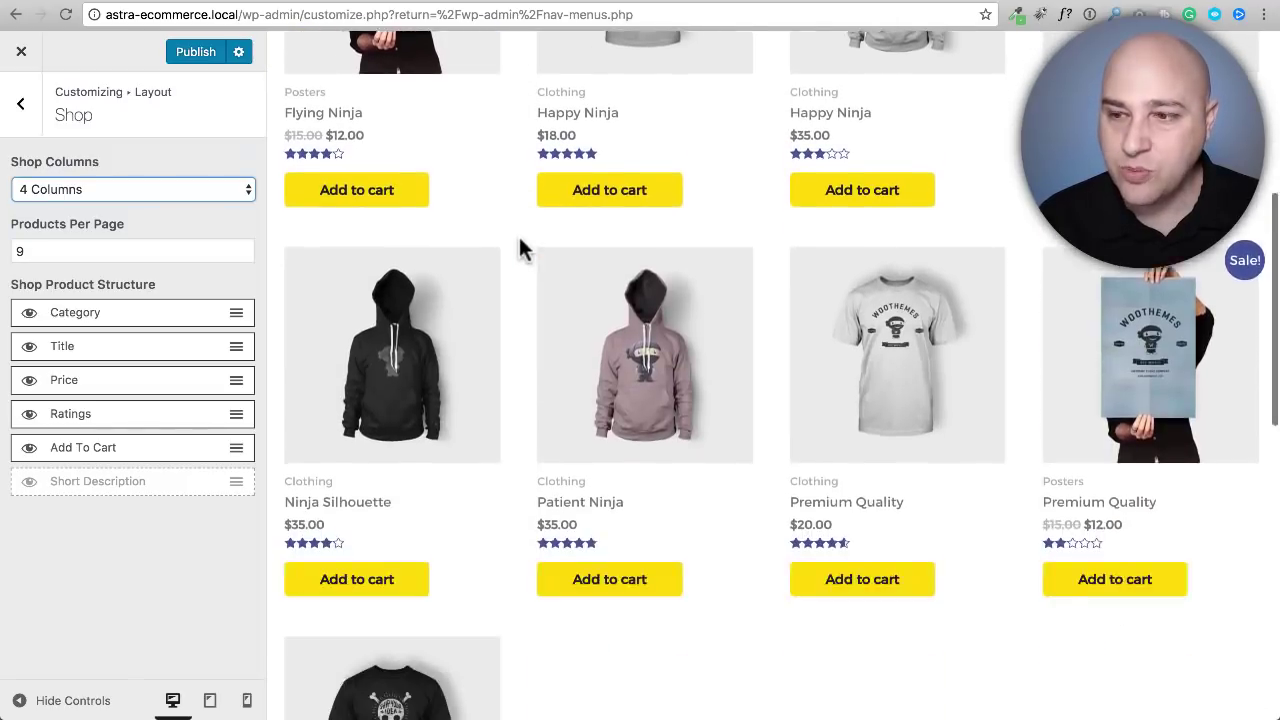
{"action": "scroll", "coordinate": [519, 247], "scroll_direction": "up", "scroll_amount": 1}
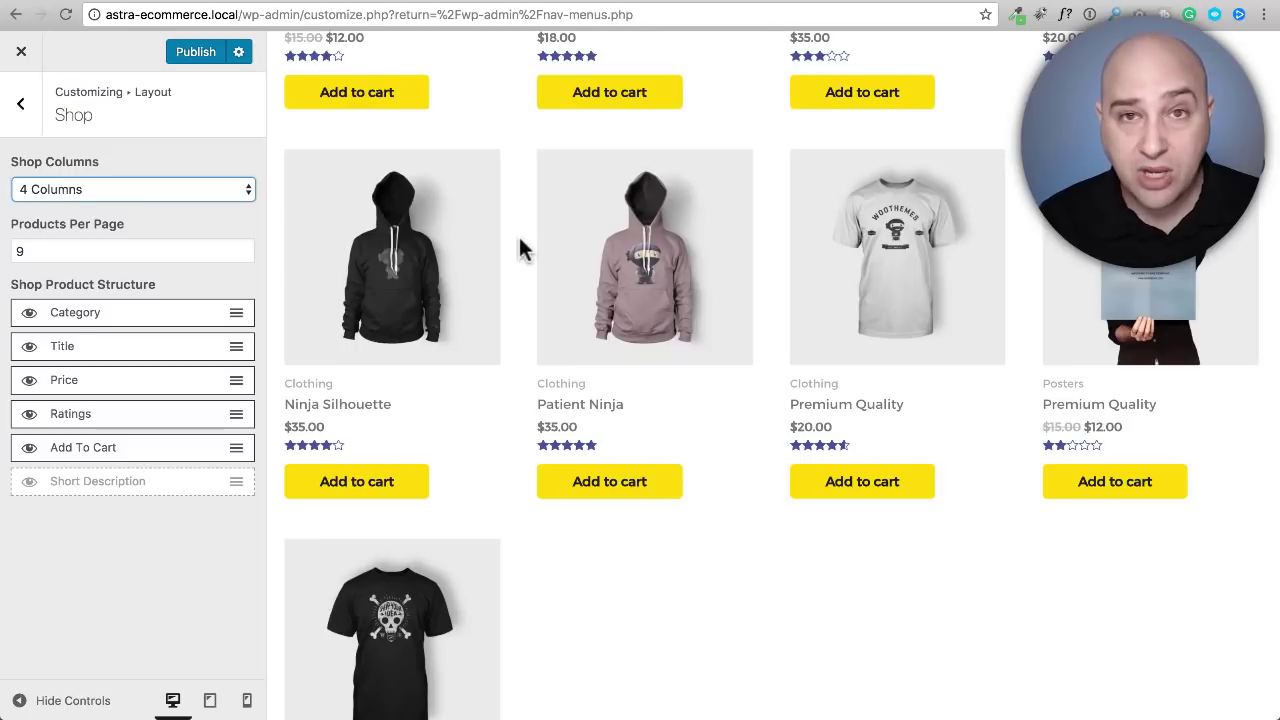
{"action": "scroll", "coordinate": [518, 245], "scroll_direction": "up", "scroll_amount": 3}
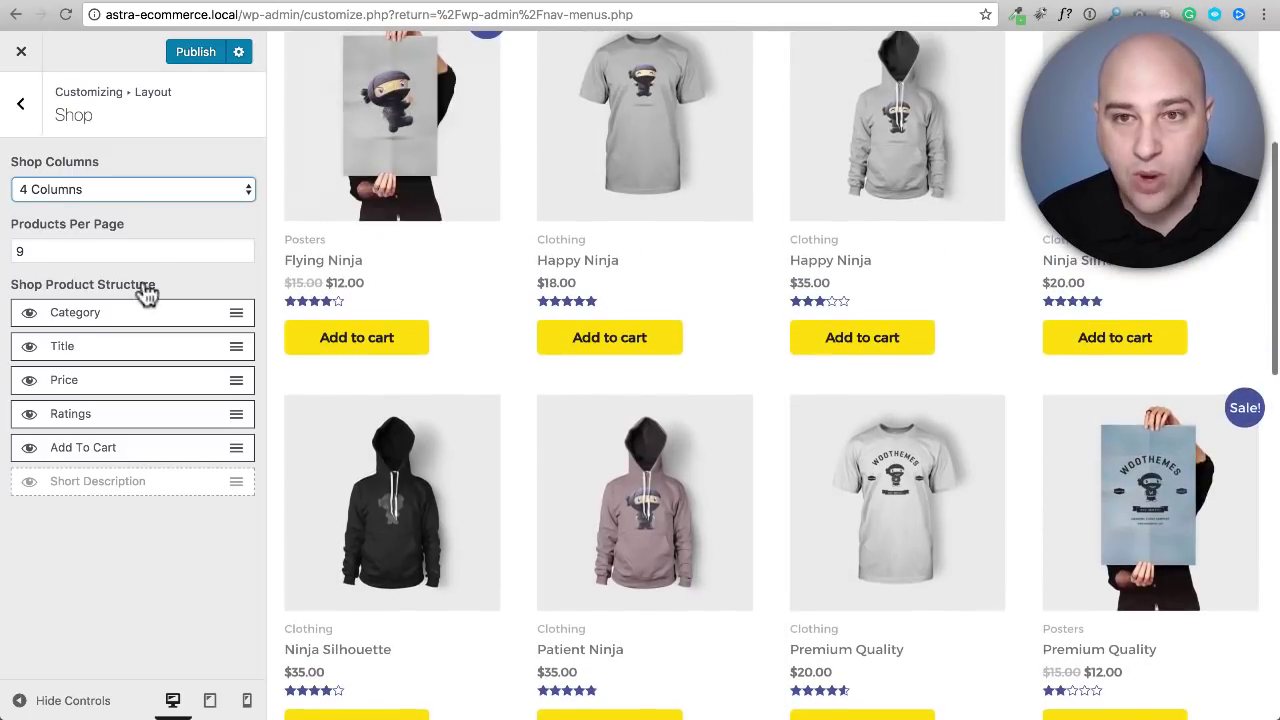
{"action": "scroll", "coordinate": [700, 230], "scroll_direction": "down", "scroll_amount": 2}
{"action": "scroll", "coordinate": [658, 225], "scroll_direction": "down", "scroll_amount": 2}
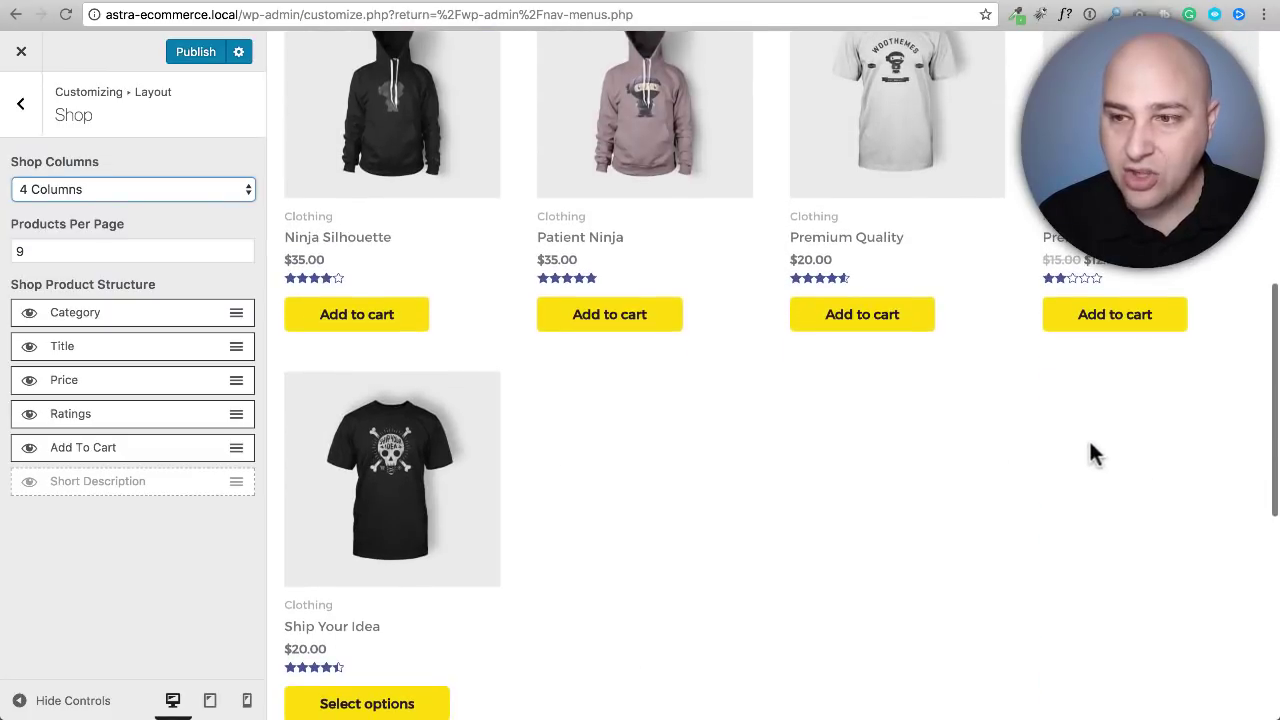
- Set the number of shop products per page to 12 and check the product grid
{"action": "left_click", "coordinate": [63, 253]}
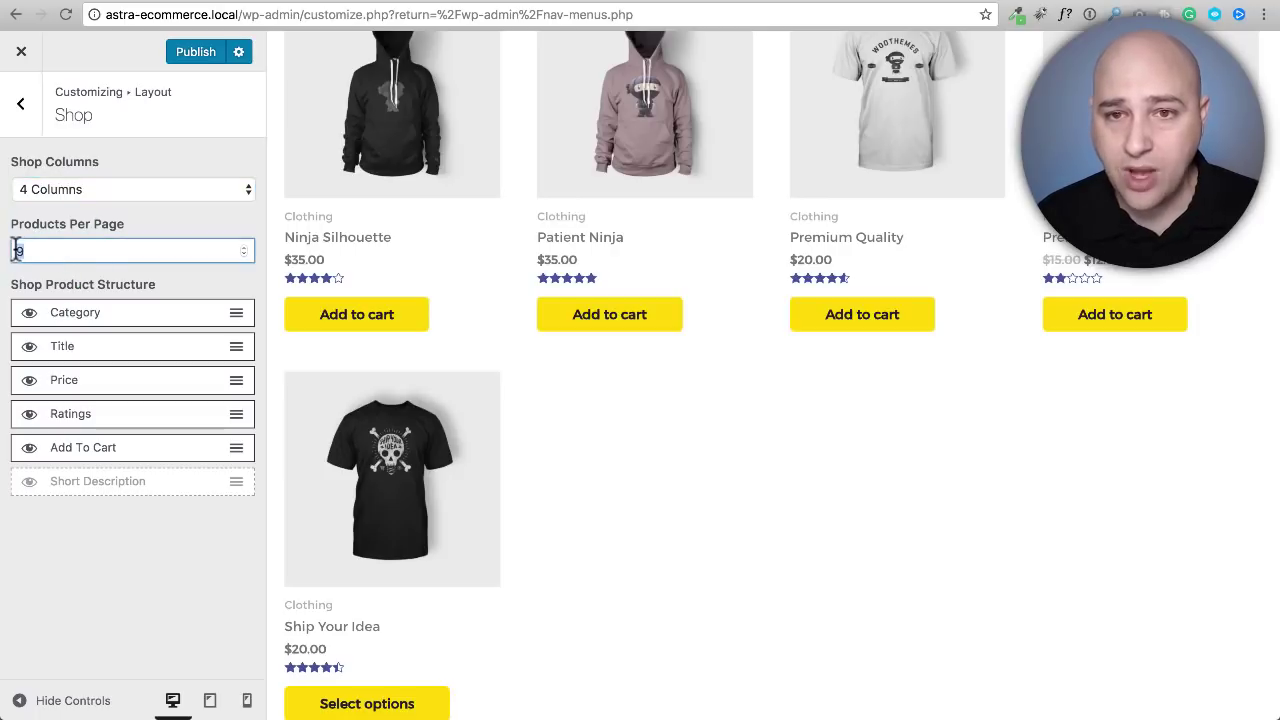
{"action": "type", "text": "12"}
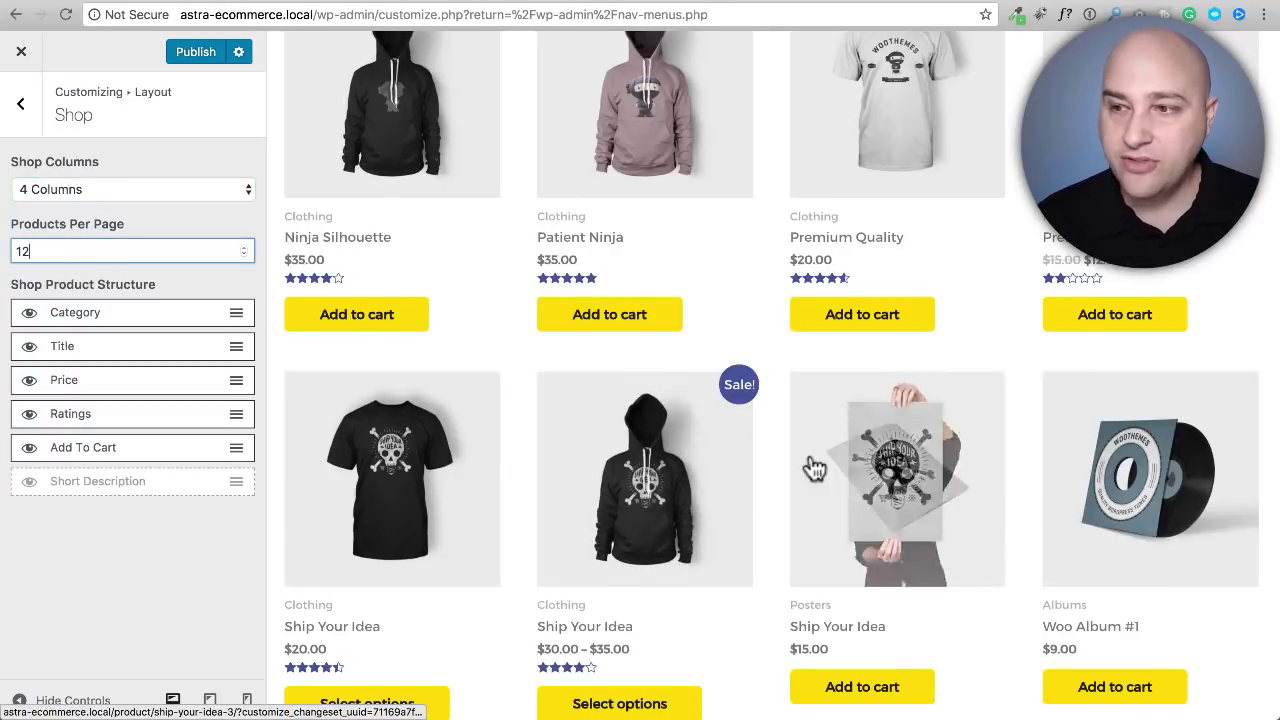
{"action": "scroll", "coordinate": [815, 470], "scroll_direction": "up", "scroll_amount": 5}
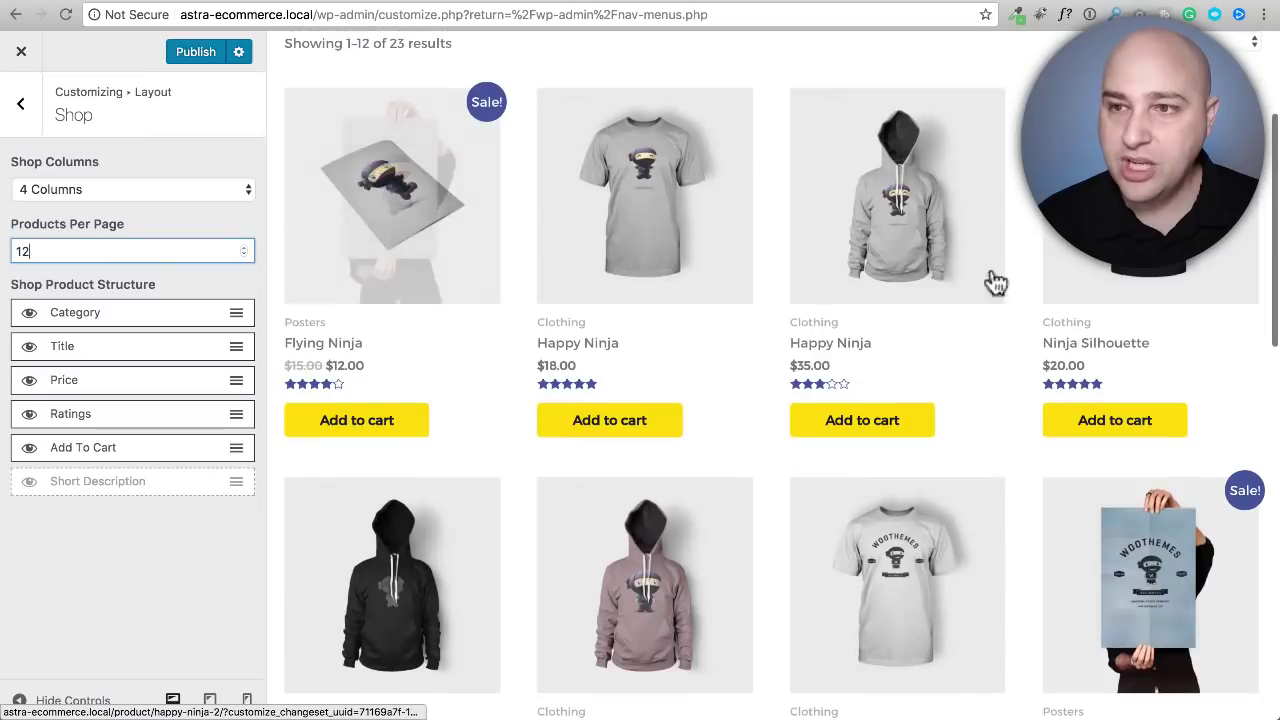
{"action": "scroll", "coordinate": [782, 357], "scroll_direction": "down", "scroll_amount": 5}
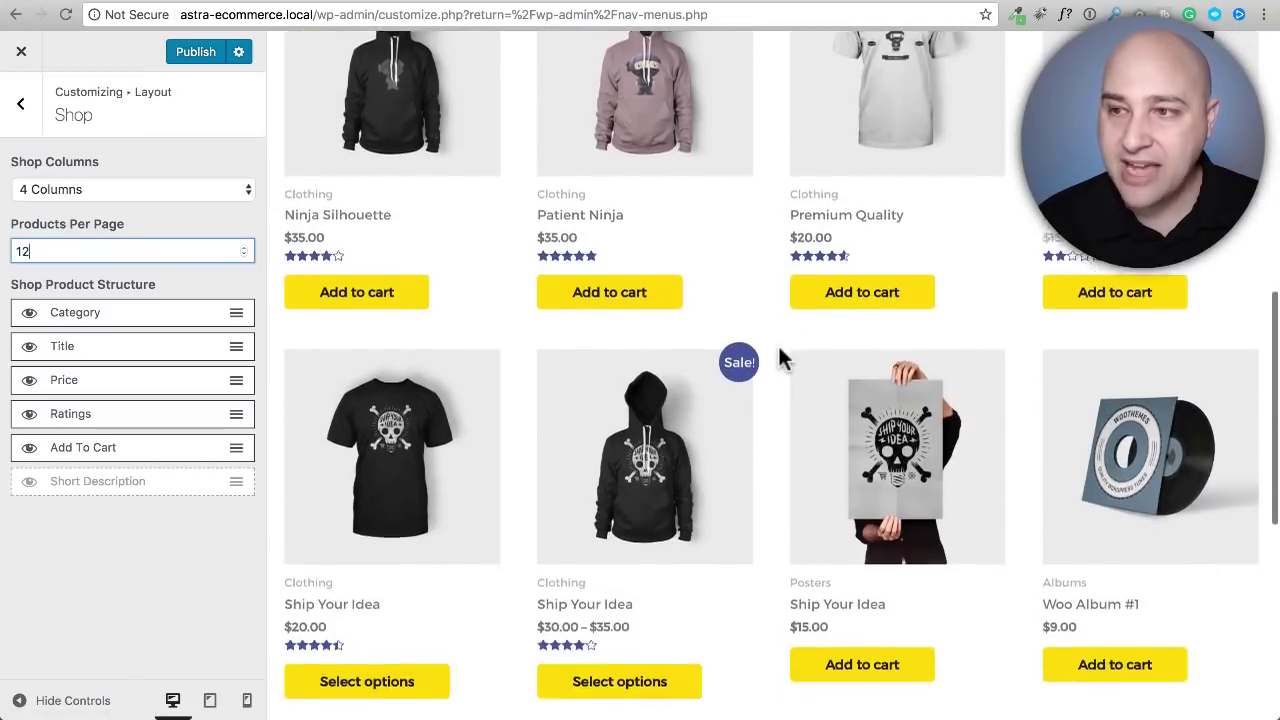
{"action": "scroll", "coordinate": [782, 358], "scroll_direction": "down", "scroll_amount": 2}
{"action": "scroll", "coordinate": [782, 358], "scroll_direction": "up", "scroll_amount": 8}
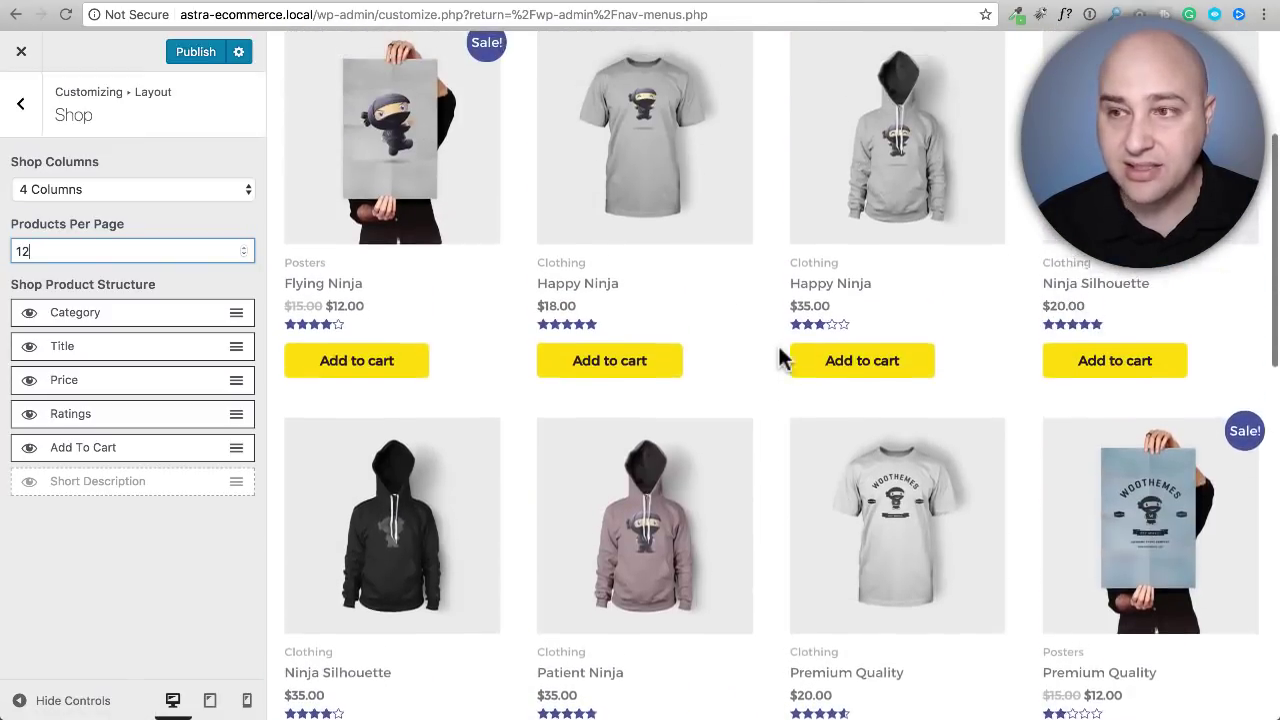
{"action": "scroll", "coordinate": [781, 352], "scroll_direction": "up", "scroll_amount": 3}
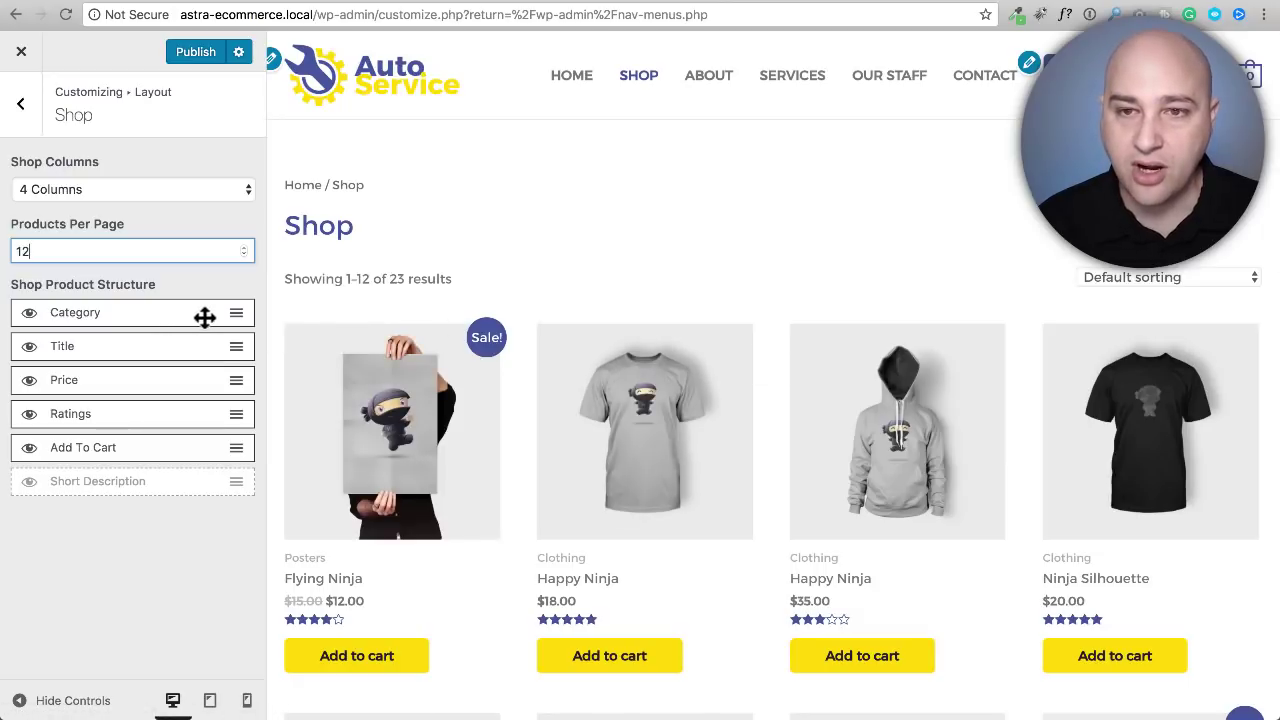
- Hide the Category element in the shop product structure and move Price above Title
{"action": "scroll", "coordinate": [428, 257], "scroll_direction": "down", "scroll_amount": 3}
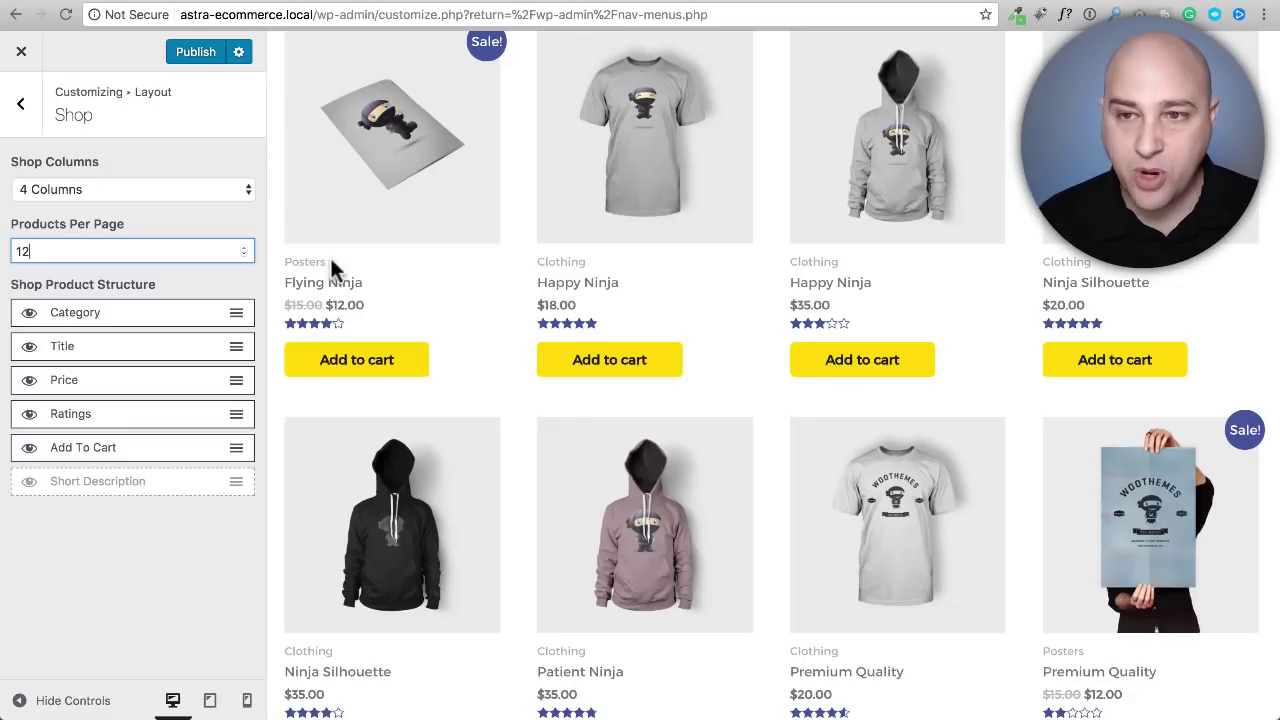
{"action": "left_click", "coordinate": [30, 316]}
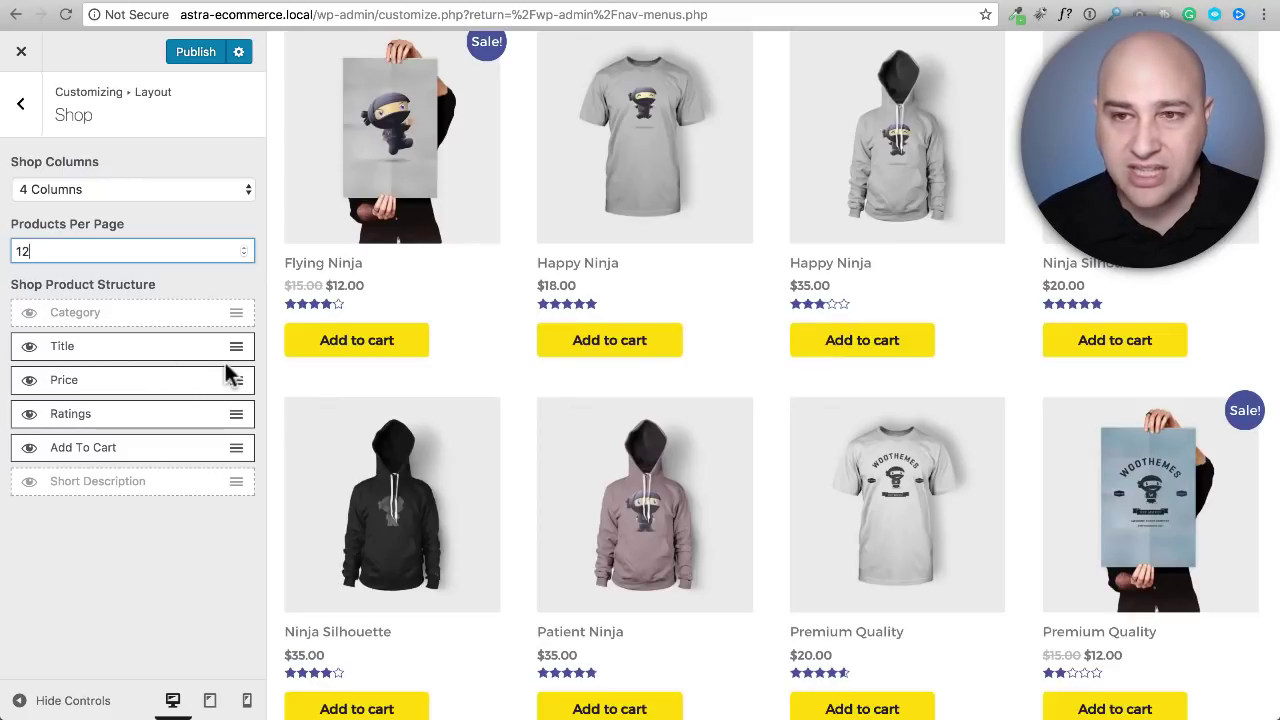
{"action": "left_click_drag", "start_coordinate": [240, 380], "coordinate": [237, 337]}
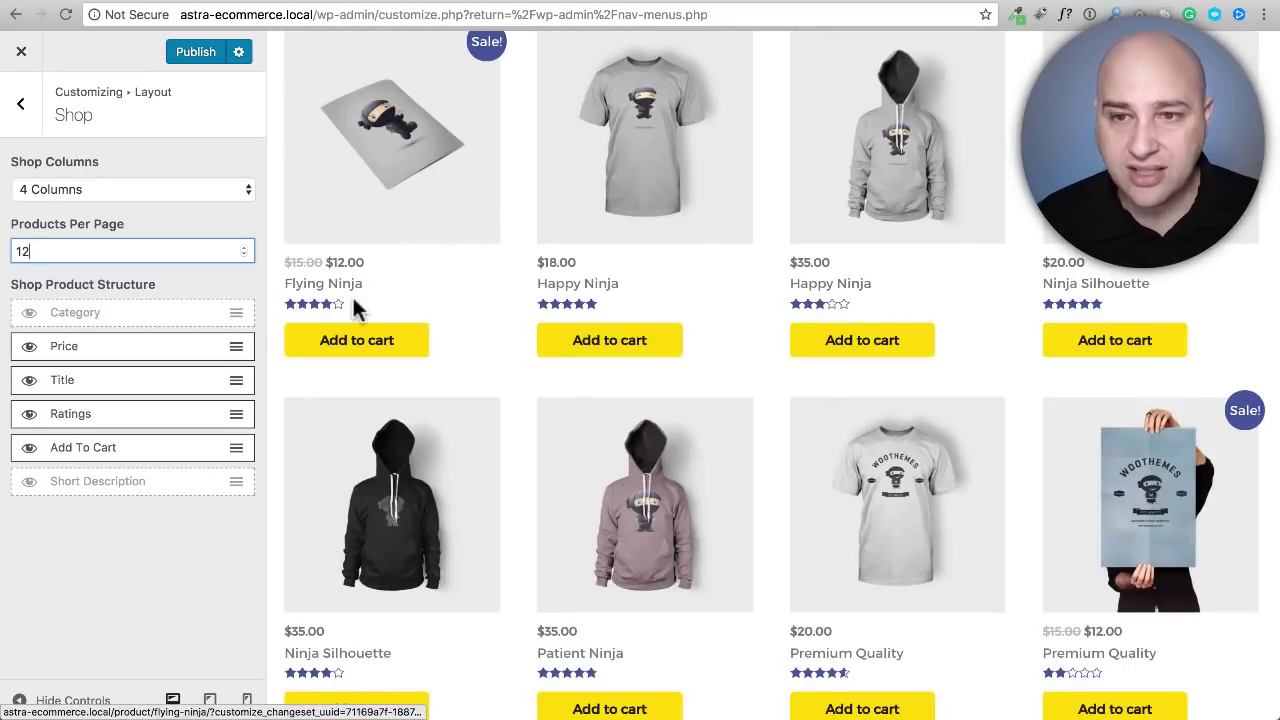
- Move Title above Price and hide Ratings in the shop product structure, checking the product grid in the preview
{"action": "left_click_drag", "start_coordinate": [234, 386], "coordinate": [237, 342]}
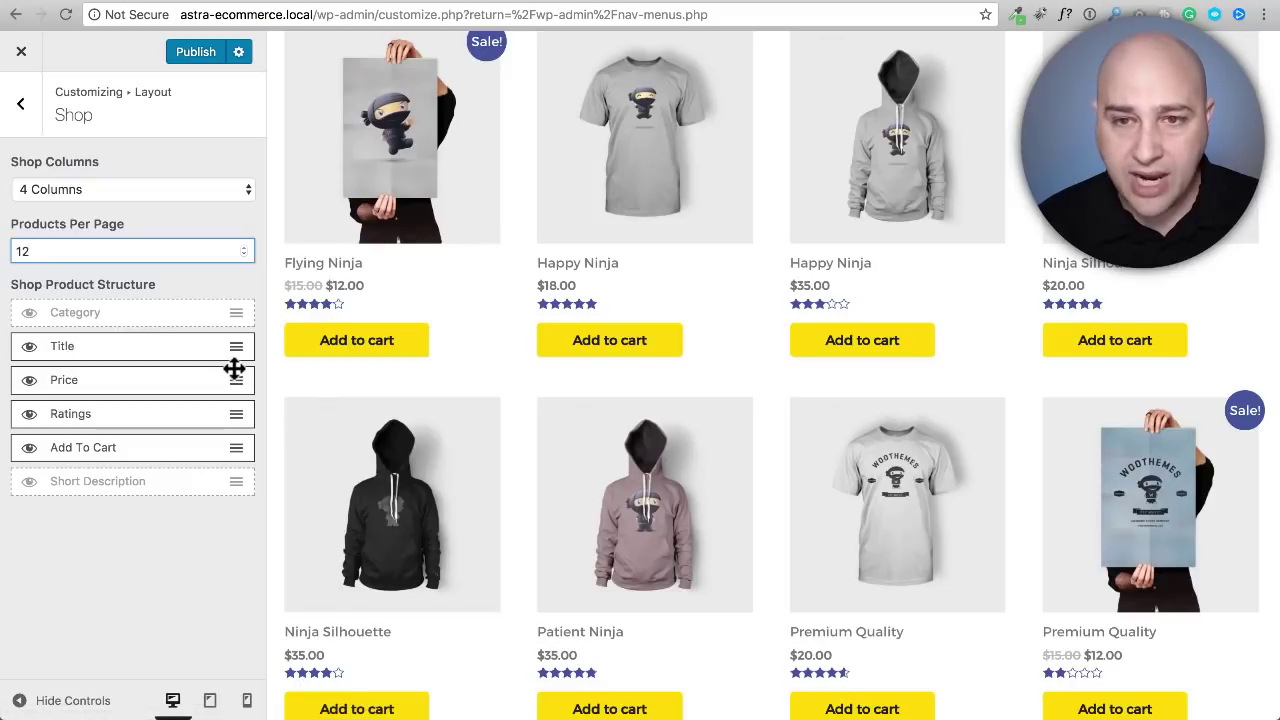
{"action": "left_click", "coordinate": [29, 415]}
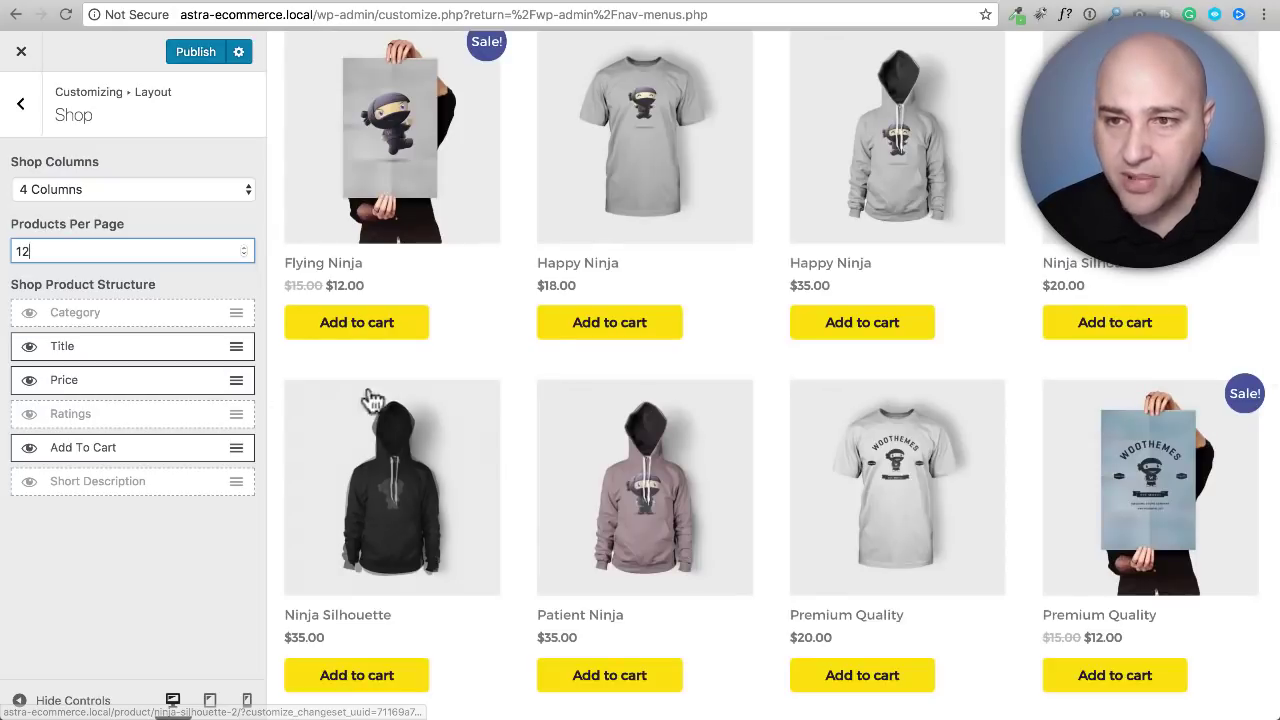
{"action": "scroll", "coordinate": [705, 363], "scroll_direction": "down", "scroll_amount": 3}
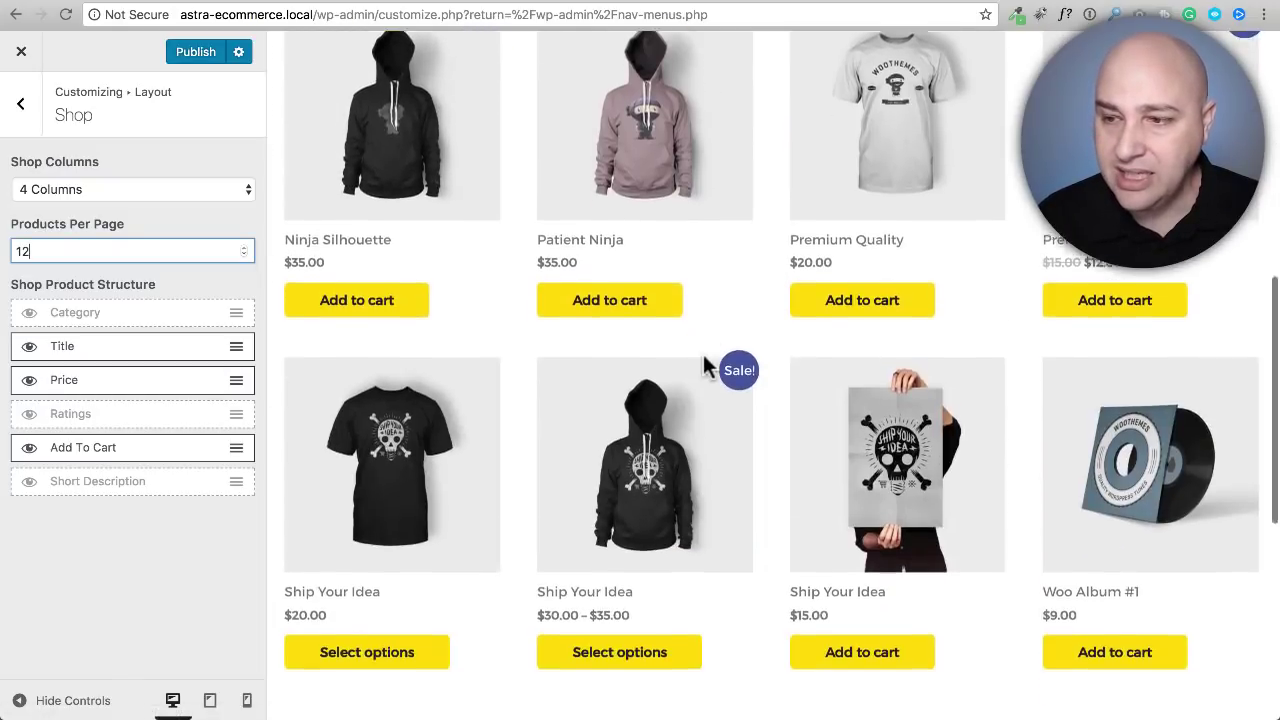
{"action": "scroll", "coordinate": [705, 365], "scroll_direction": "down", "scroll_amount": 2}
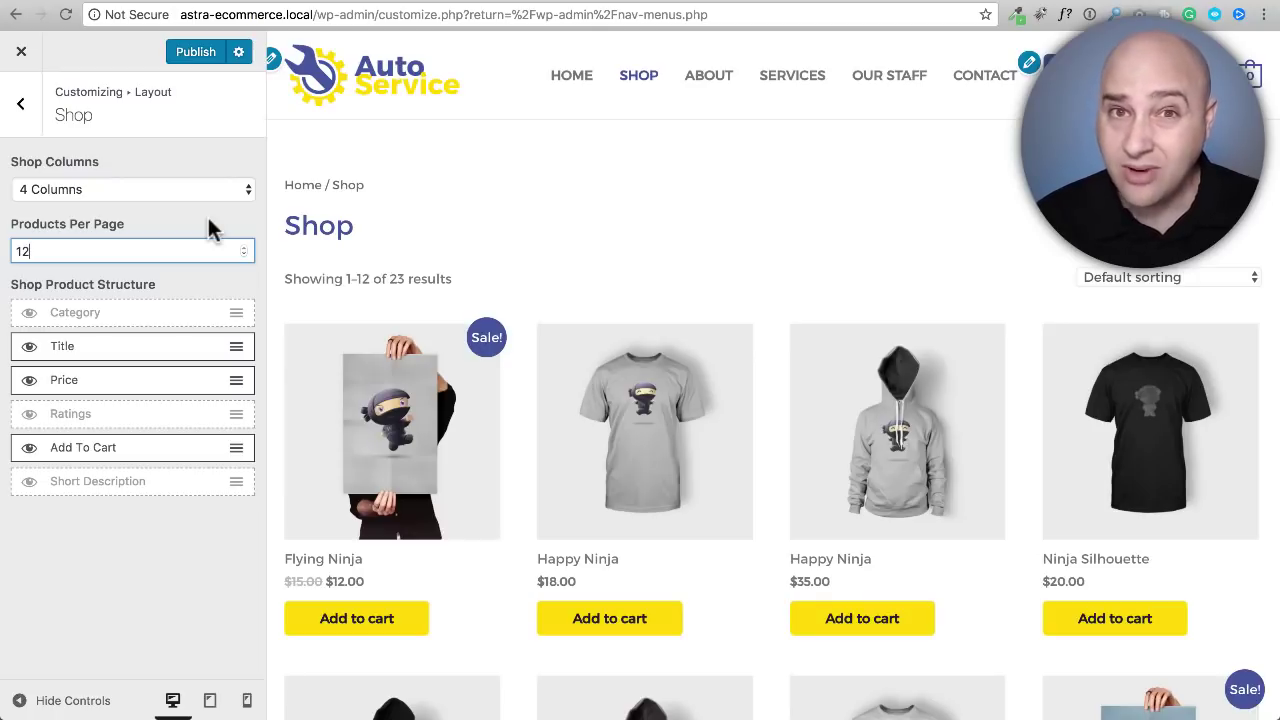
- Preview the $18.00 Happy Ninja T-shirt with the Single Product layout settings and try Disable Breadcrumb, leaving the option off
{"action": "left_click", "coordinate": [28, 108]}
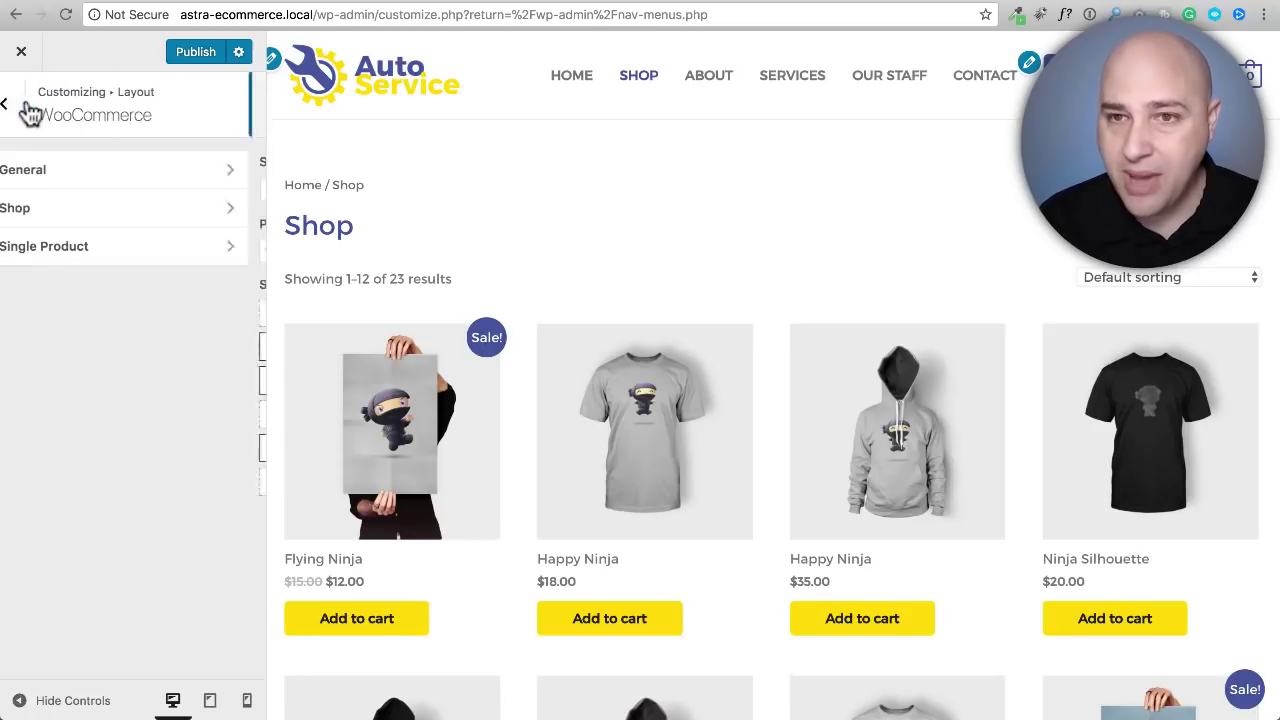
{"action": "left_click", "coordinate": [82, 258]}
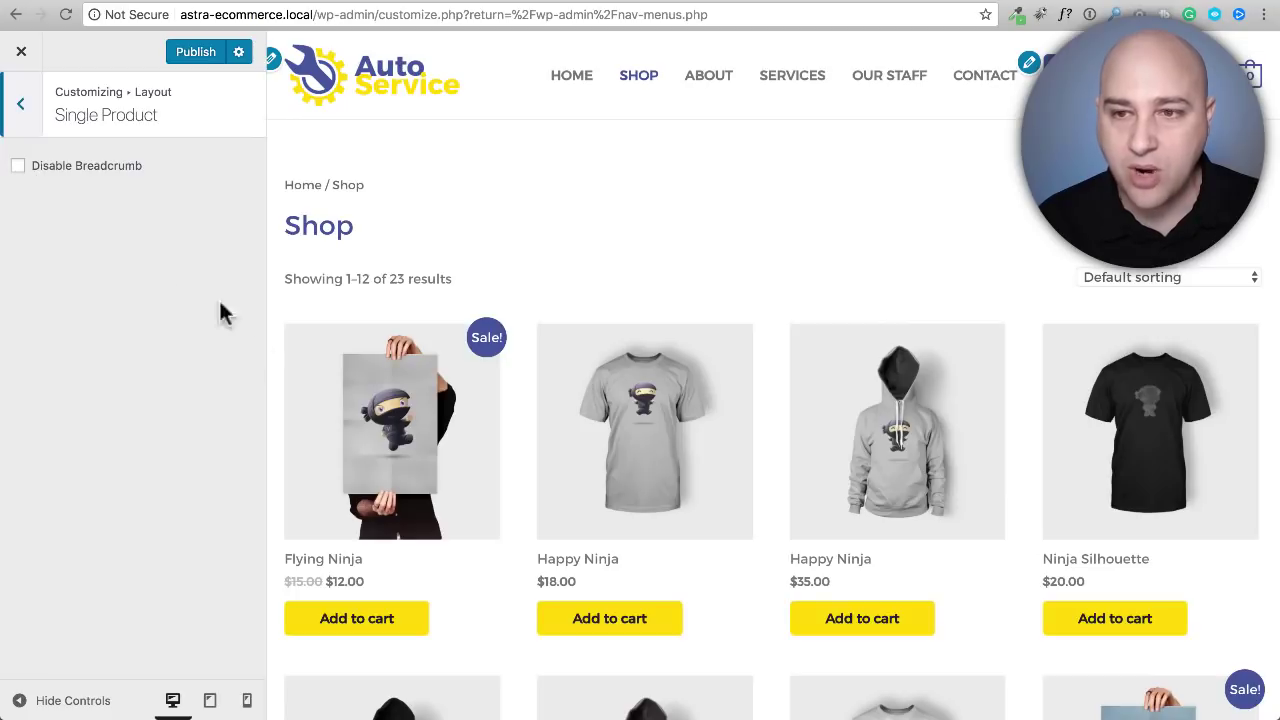
{"action": "left_click", "coordinate": [598, 407]}
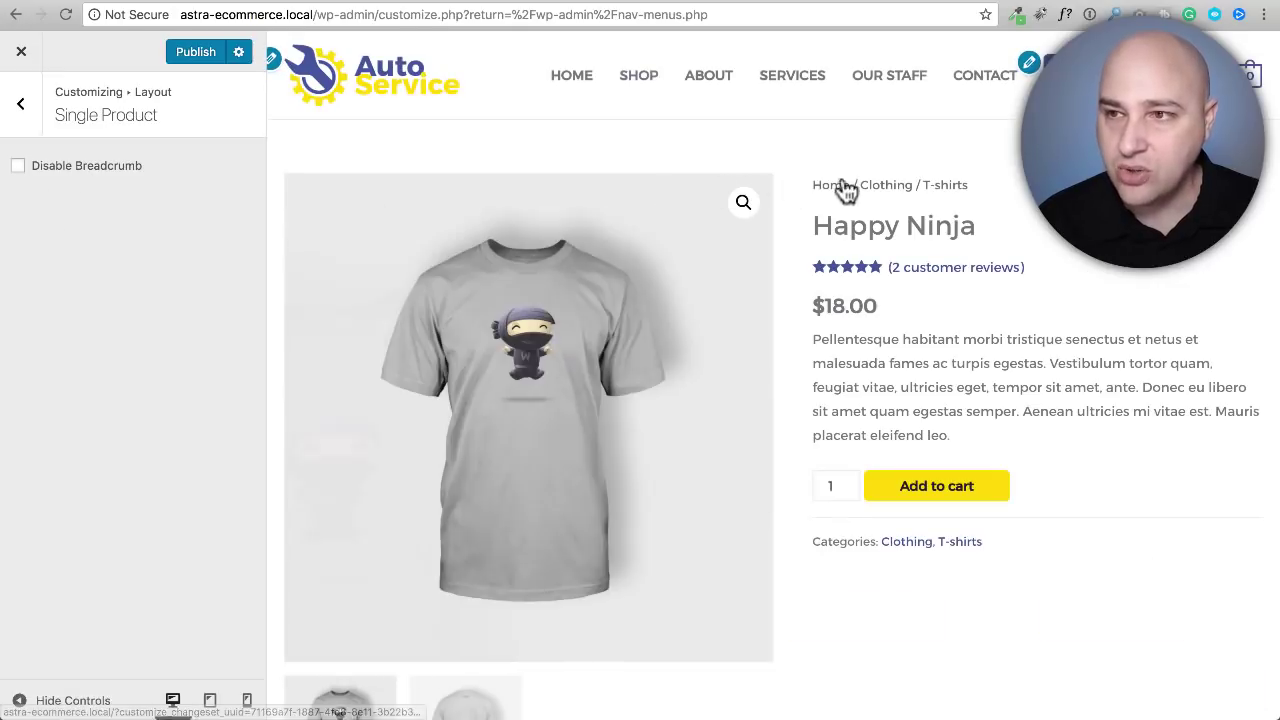
{"action": "left_click", "coordinate": [18, 167]}
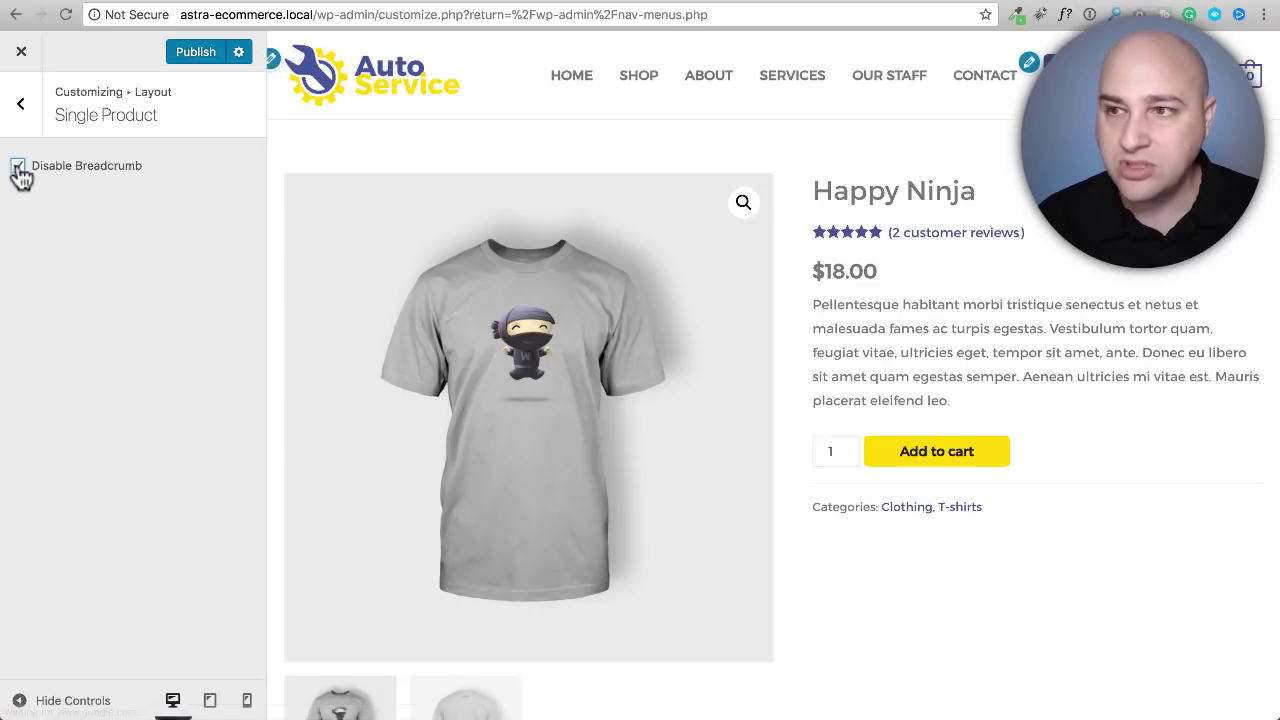
{"action": "left_click", "coordinate": [18, 167]}
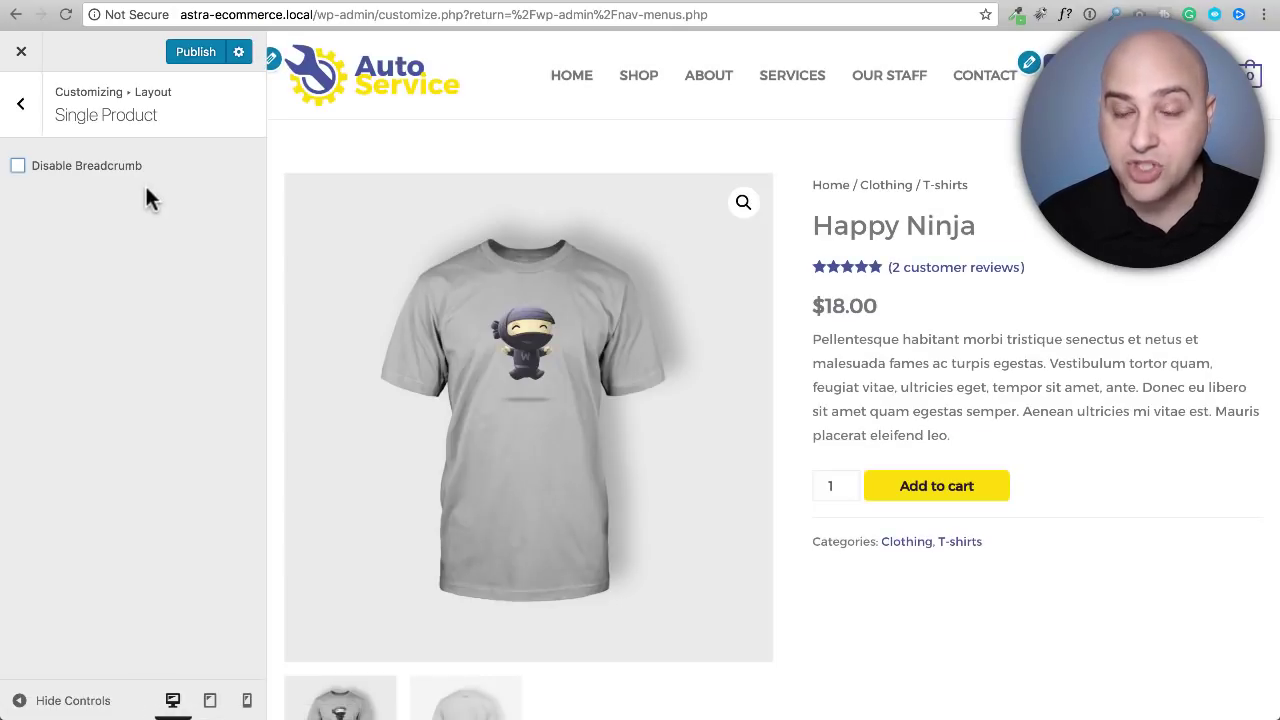
- Examine the Happy Ninja product page's gallery, description, reviews, You May Also Like section and Related Products
{"action": "scroll", "coordinate": [546, 245], "scroll_direction": "down", "scroll_amount": 3}
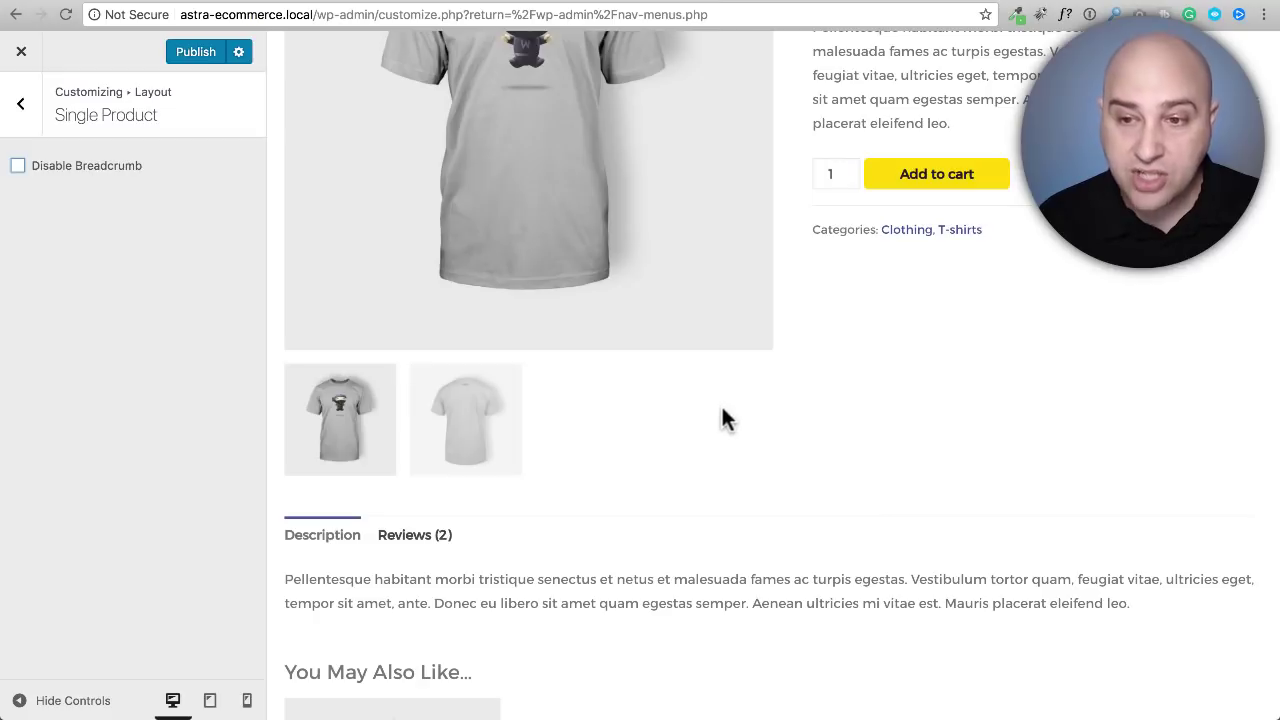
{"action": "scroll", "coordinate": [714, 415], "scroll_direction": "down", "scroll_amount": 3}
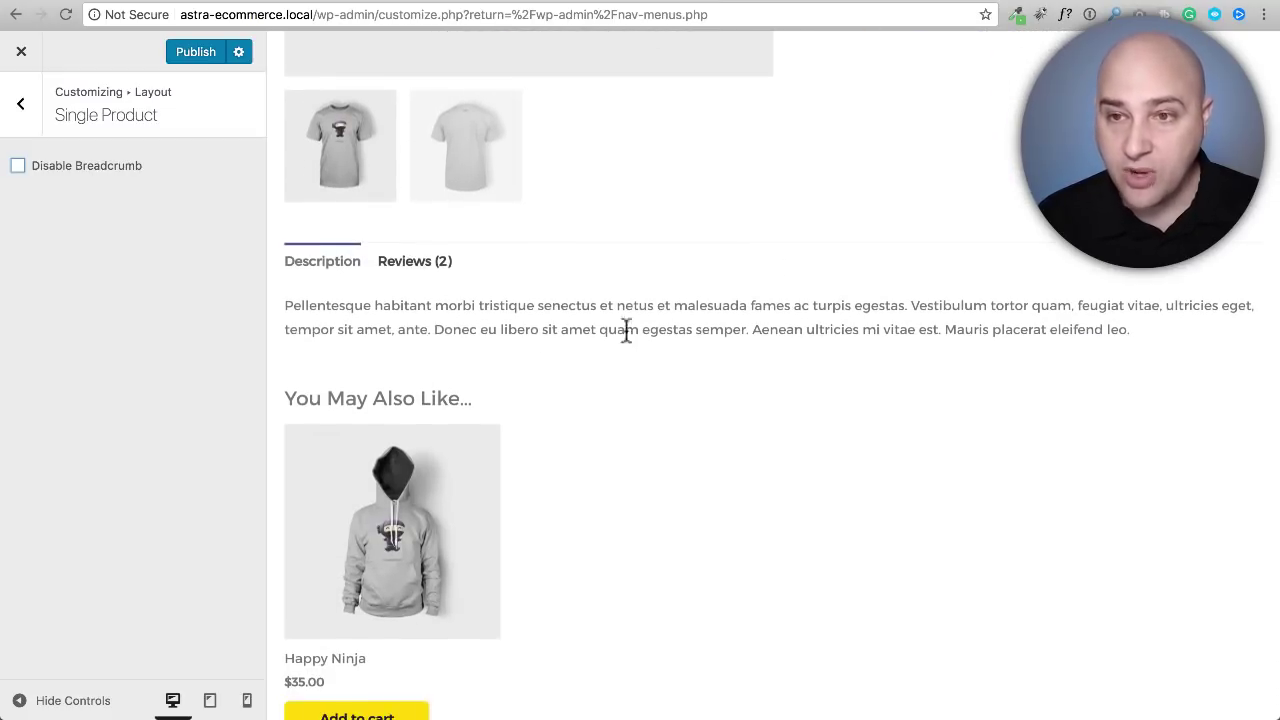
{"action": "left_click", "coordinate": [408, 270]}
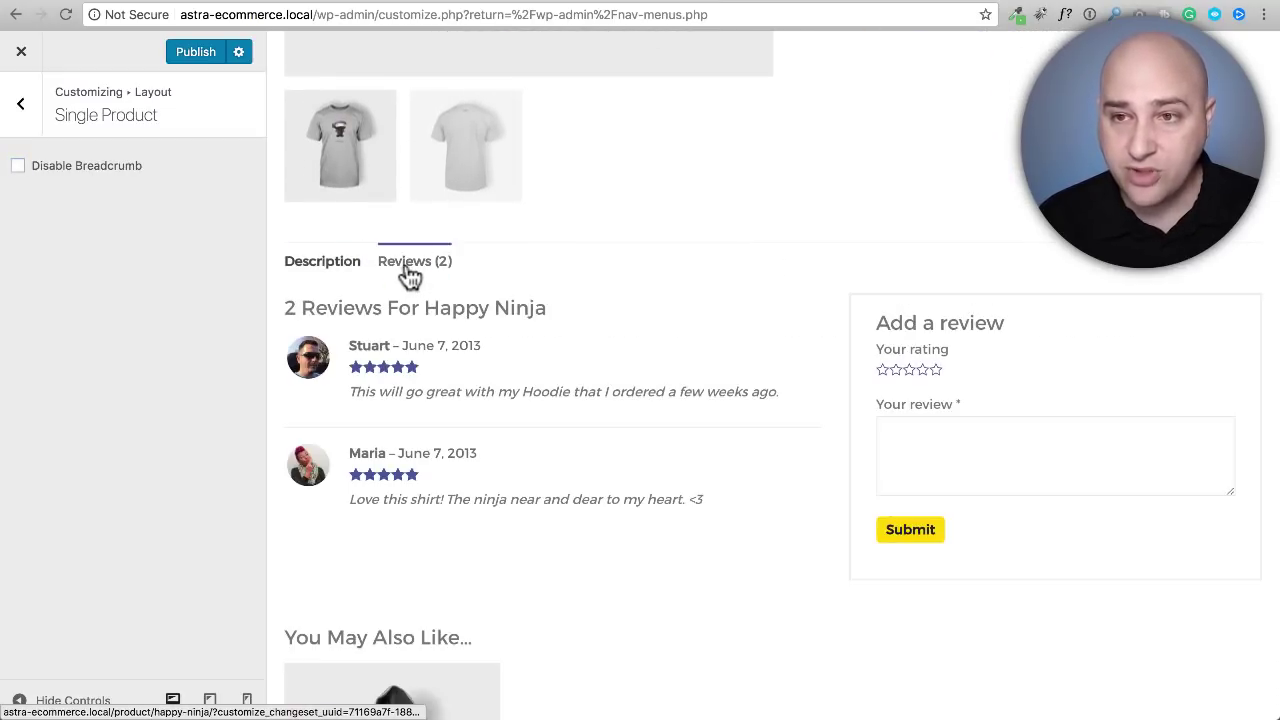
{"action": "scroll", "coordinate": [470, 335], "scroll_direction": "down", "scroll_amount": 5}
{"action": "scroll", "coordinate": [430, 320], "scroll_direction": "down", "scroll_amount": 2}
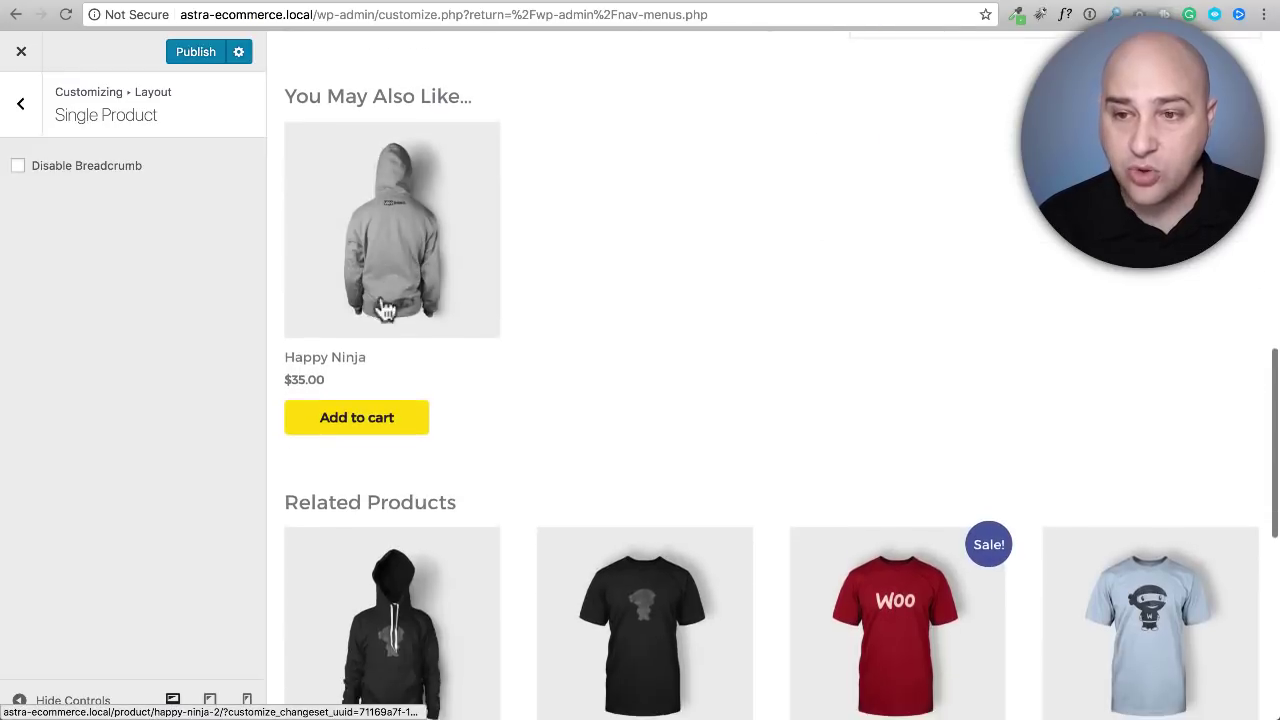
{"action": "scroll", "coordinate": [598, 355], "scroll_direction": "down", "scroll_amount": 1}
{"action": "scroll", "coordinate": [595, 355], "scroll_direction": "down", "scroll_amount": 3}
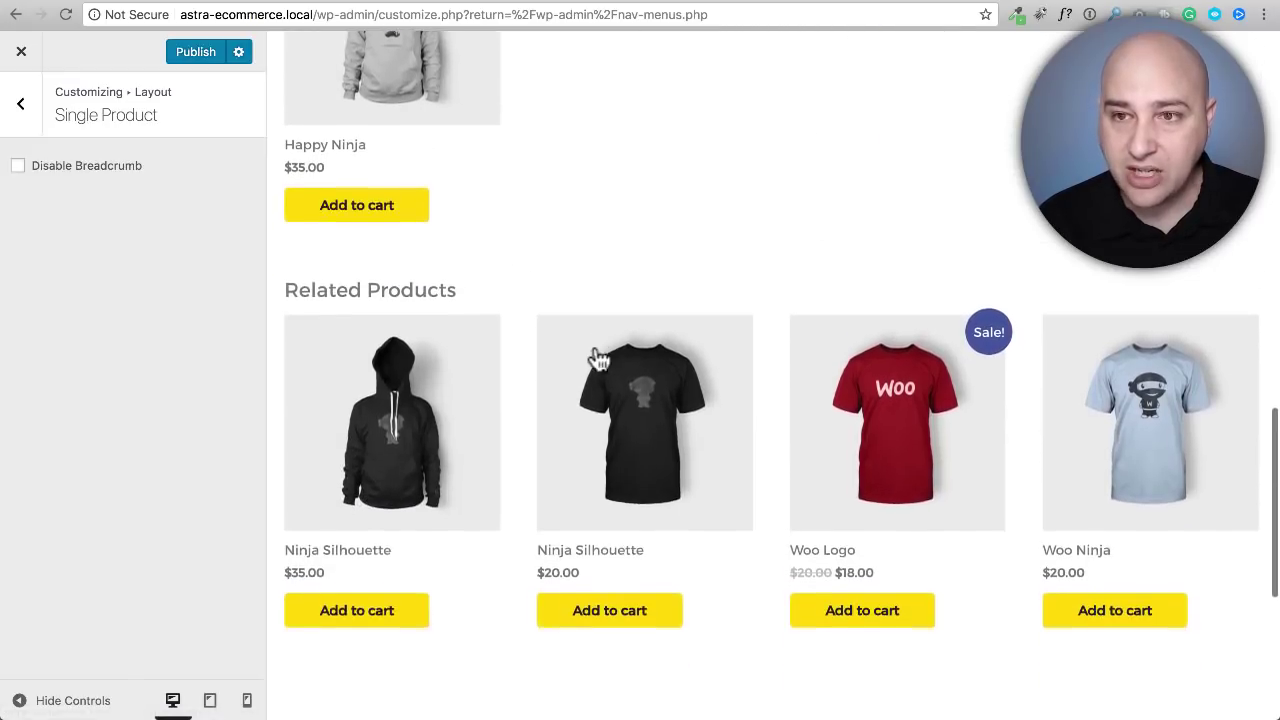
{"action": "scroll", "coordinate": [484, 337], "scroll_direction": "up", "scroll_amount": 12}
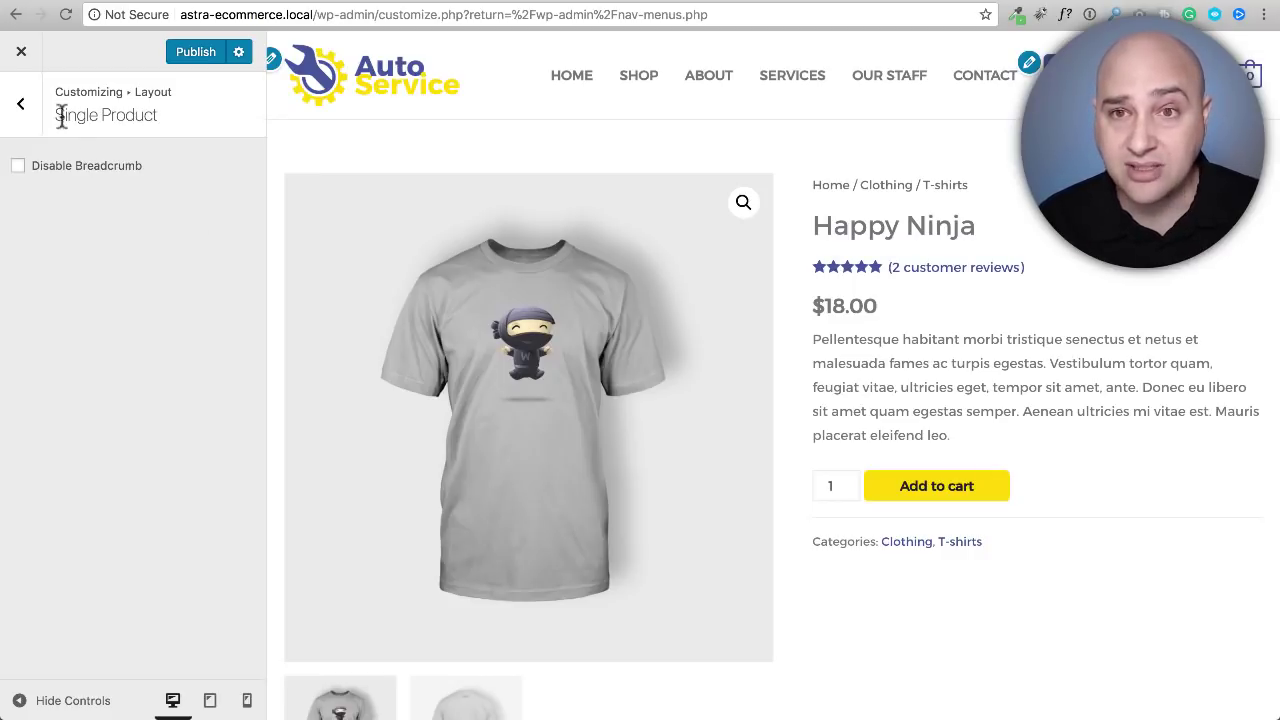
- Publish the WooCommerce layout changes and close the Customizer
{"action": "left_click", "coordinate": [22, 112]}
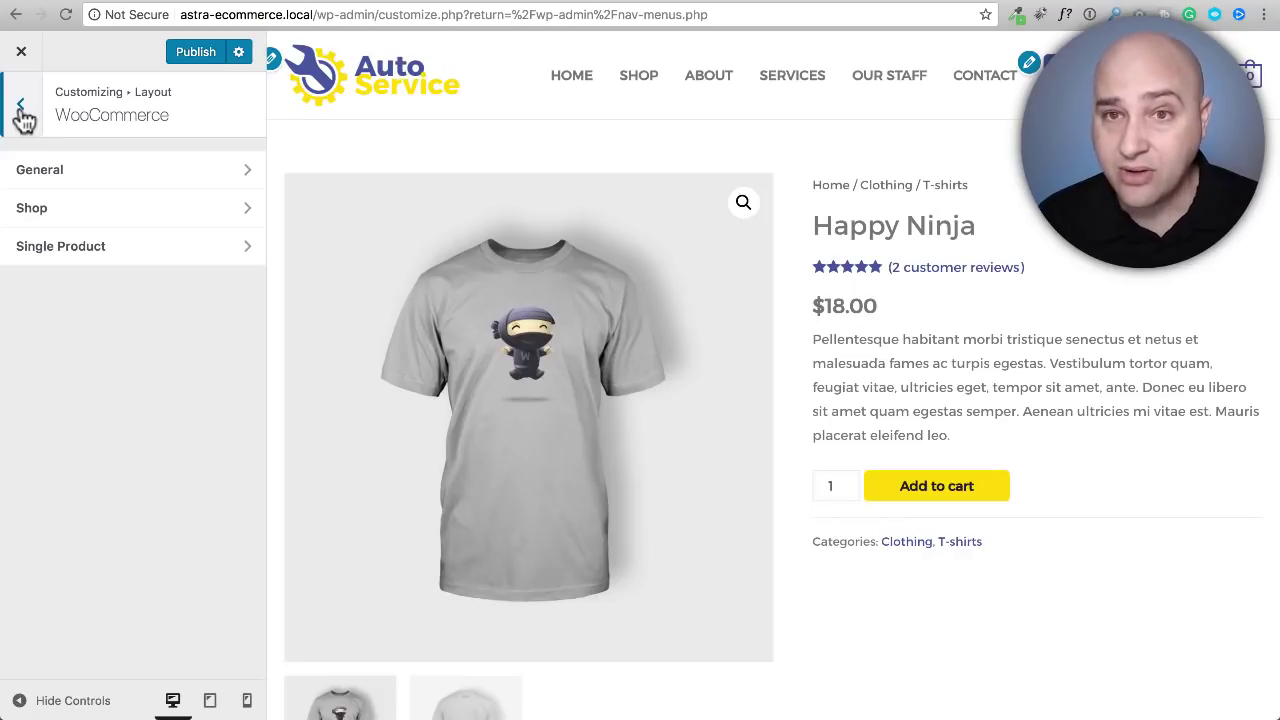
{"action": "left_click", "coordinate": [185, 56]}
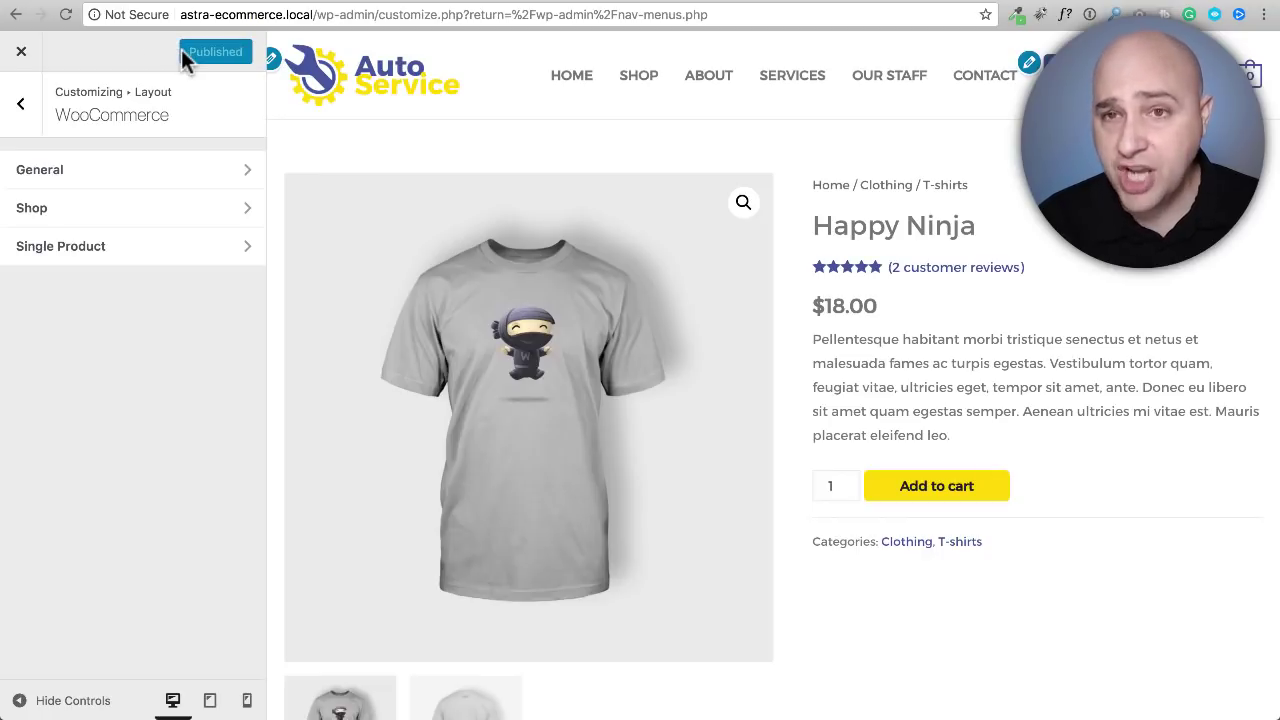
{"action": "left_click", "coordinate": [30, 60]}
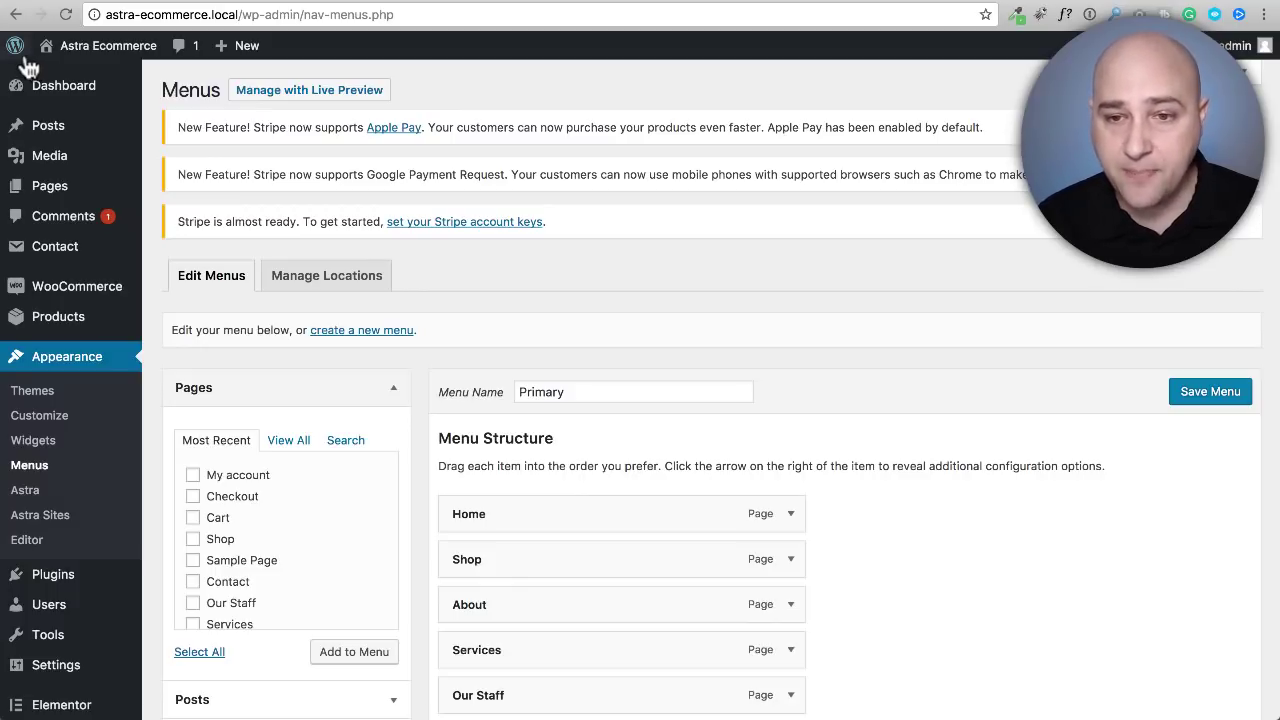
- Open the Widgets page and expand the WooCommerce Sidebar and Product Sidebar areas to read where each is used
{"action": "left_click", "coordinate": [22, 442]}
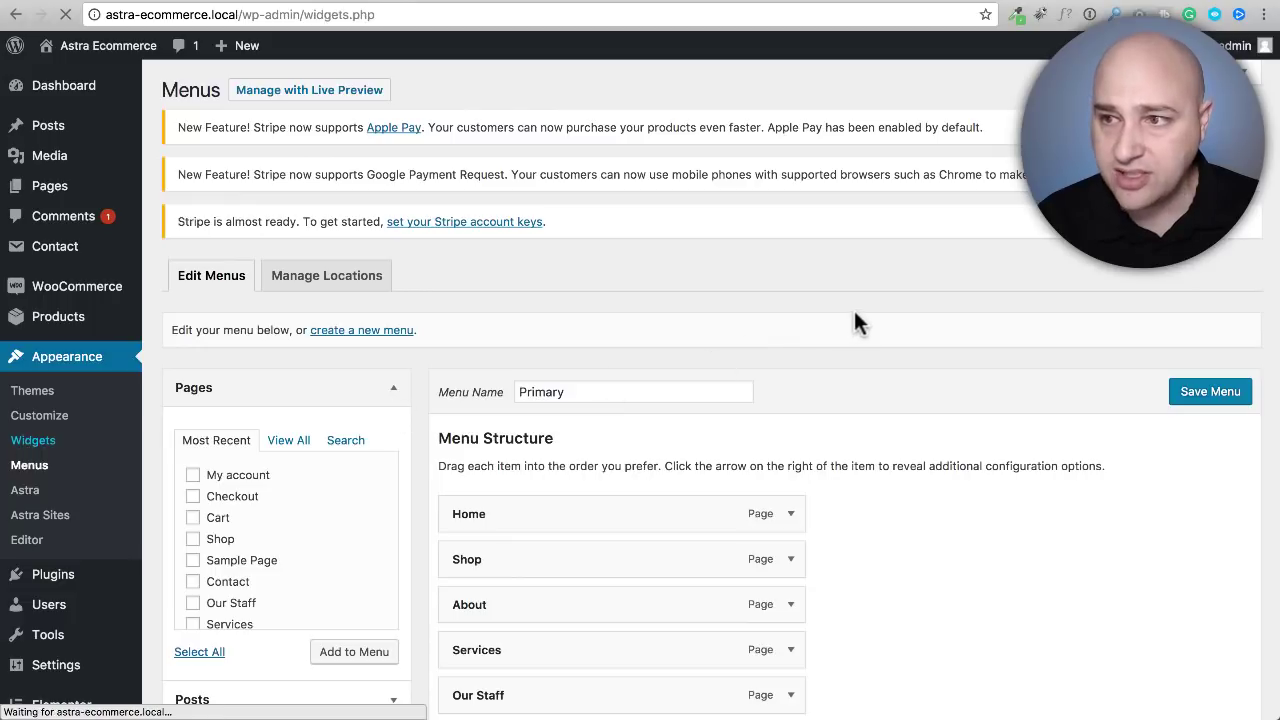
{"action": "scroll", "coordinate": [858, 310], "scroll_direction": "down", "scroll_amount": 1}
{"action": "scroll", "coordinate": [900, 295], "scroll_direction": "down", "scroll_amount": 3}
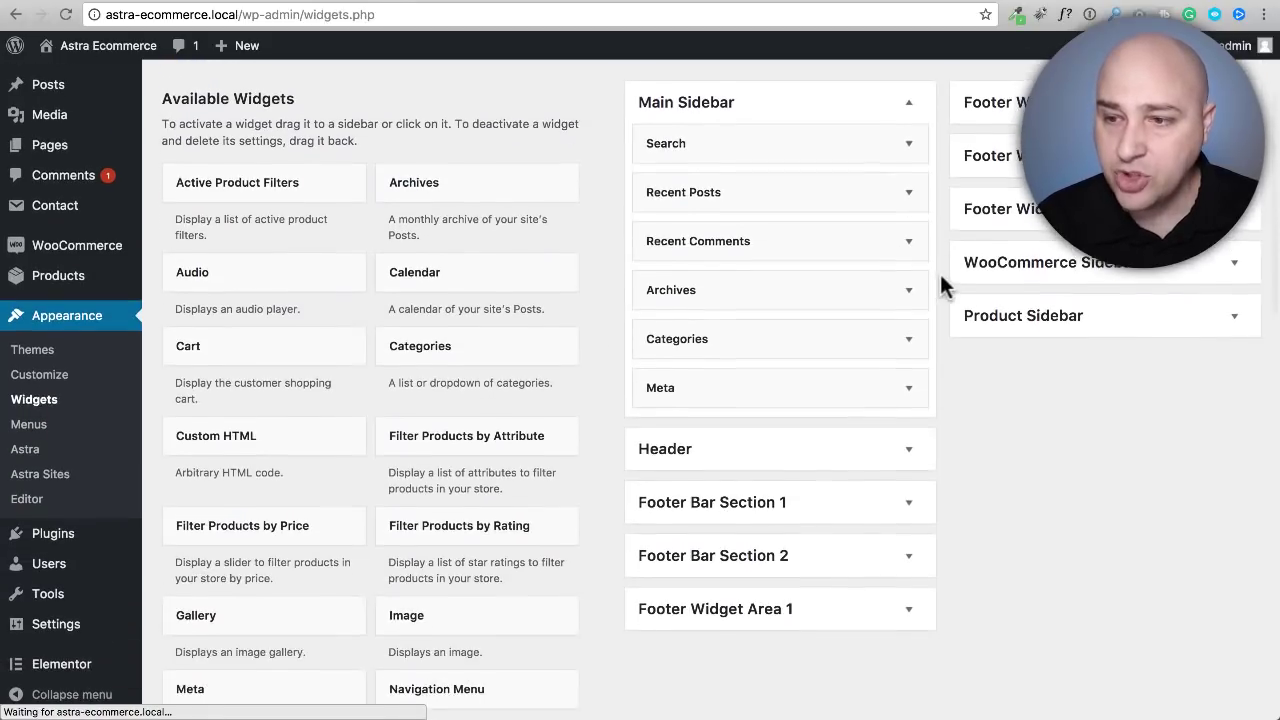
{"action": "left_click", "coordinate": [1078, 272]}
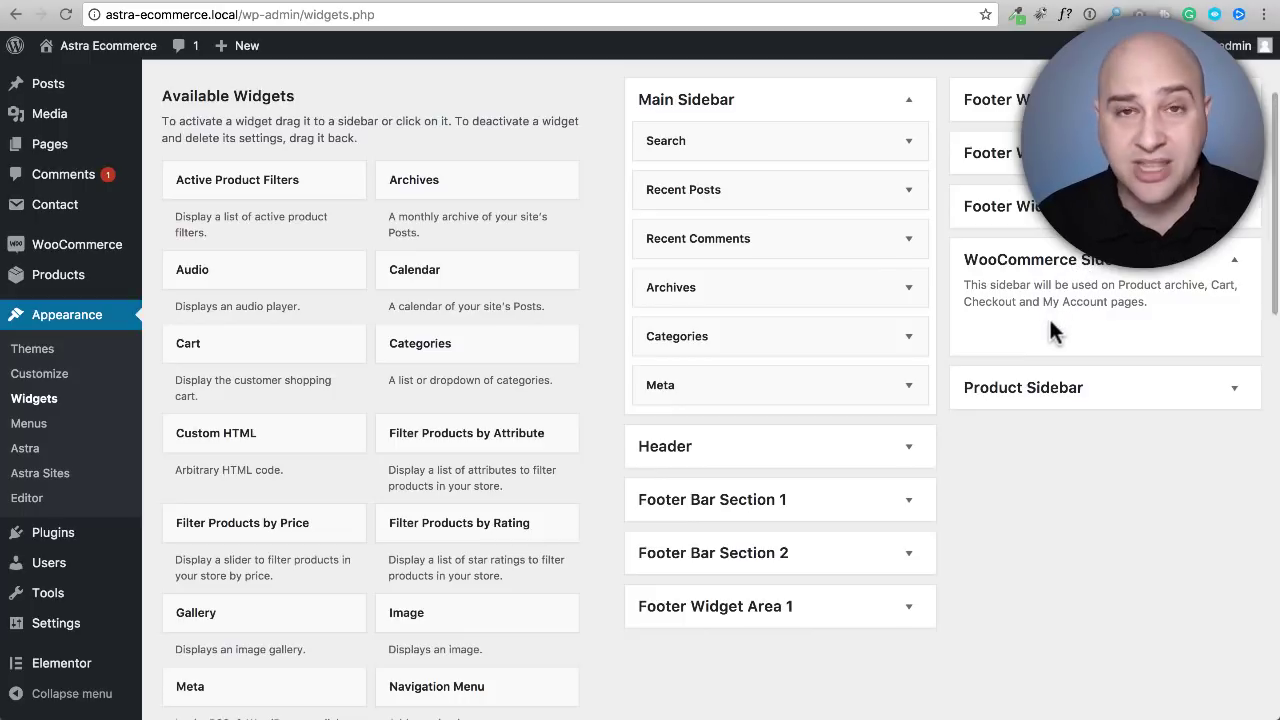
{"action": "left_click", "coordinate": [1038, 393]}
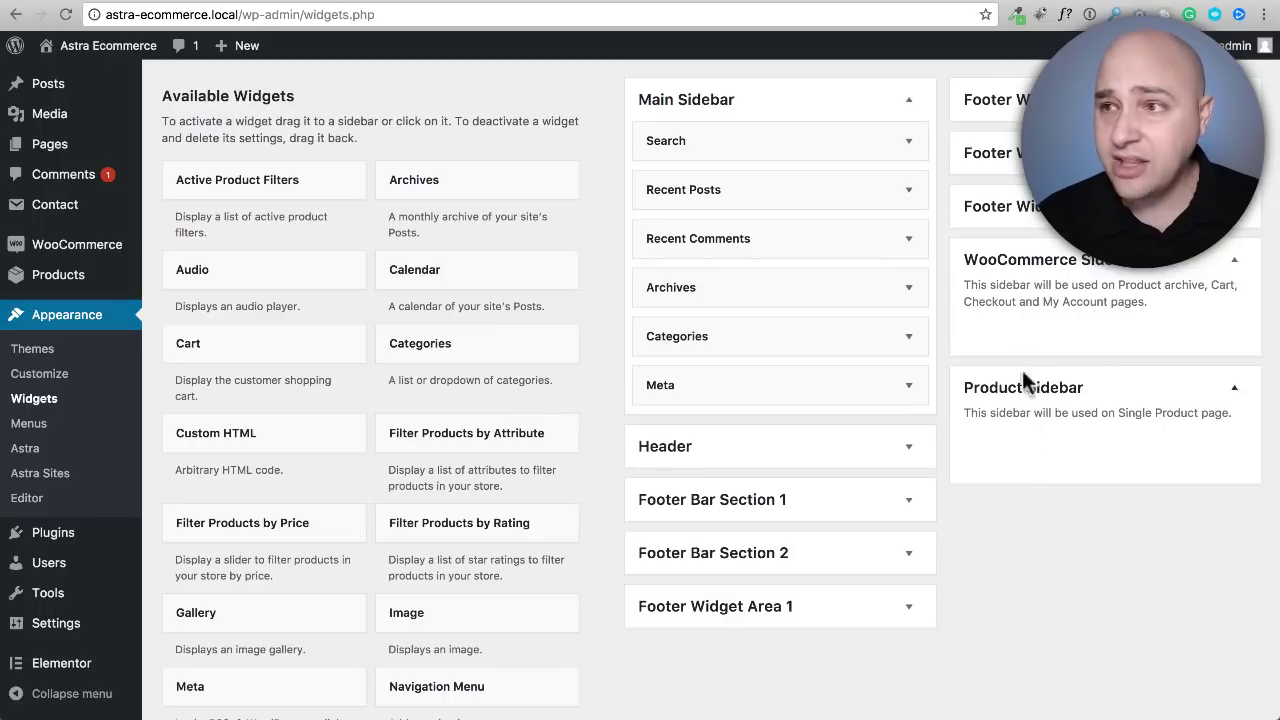
- Switch to the live site, visit its home page and reopen the Shop page to check the published product grid
{"action": "left_click", "coordinate": [876, 2]}
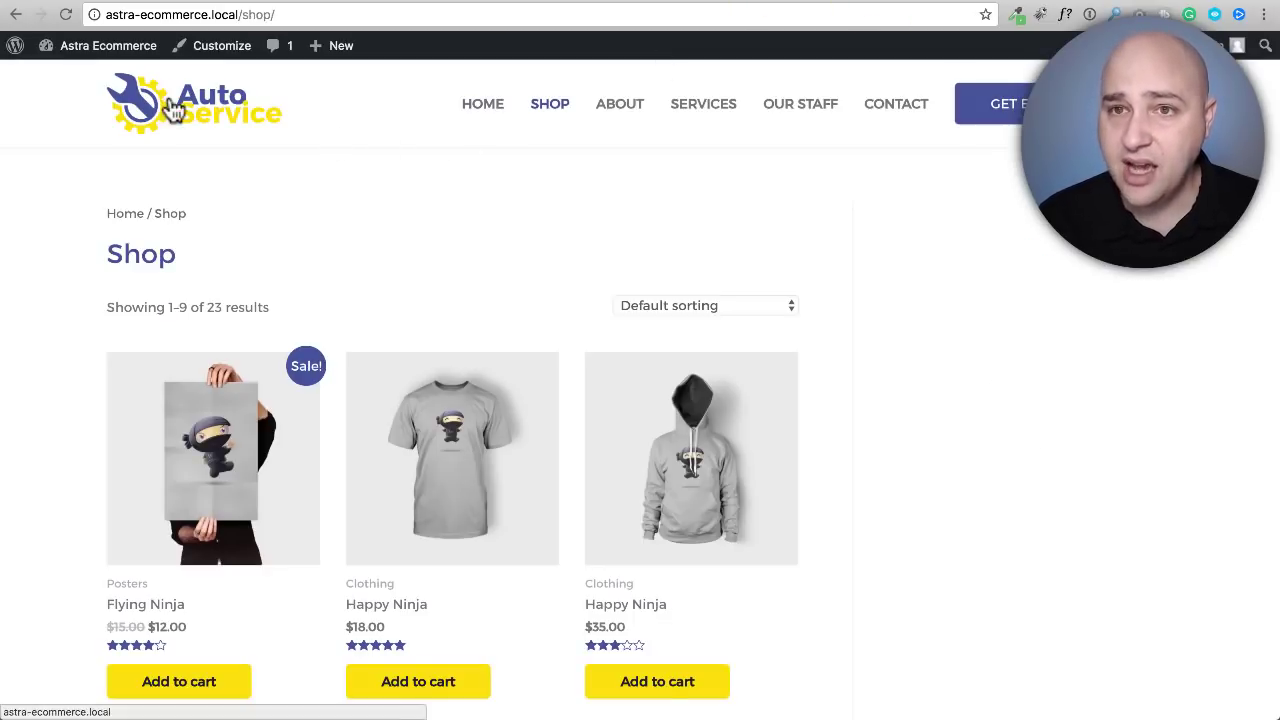
{"action": "left_click", "coordinate": [220, 117]}
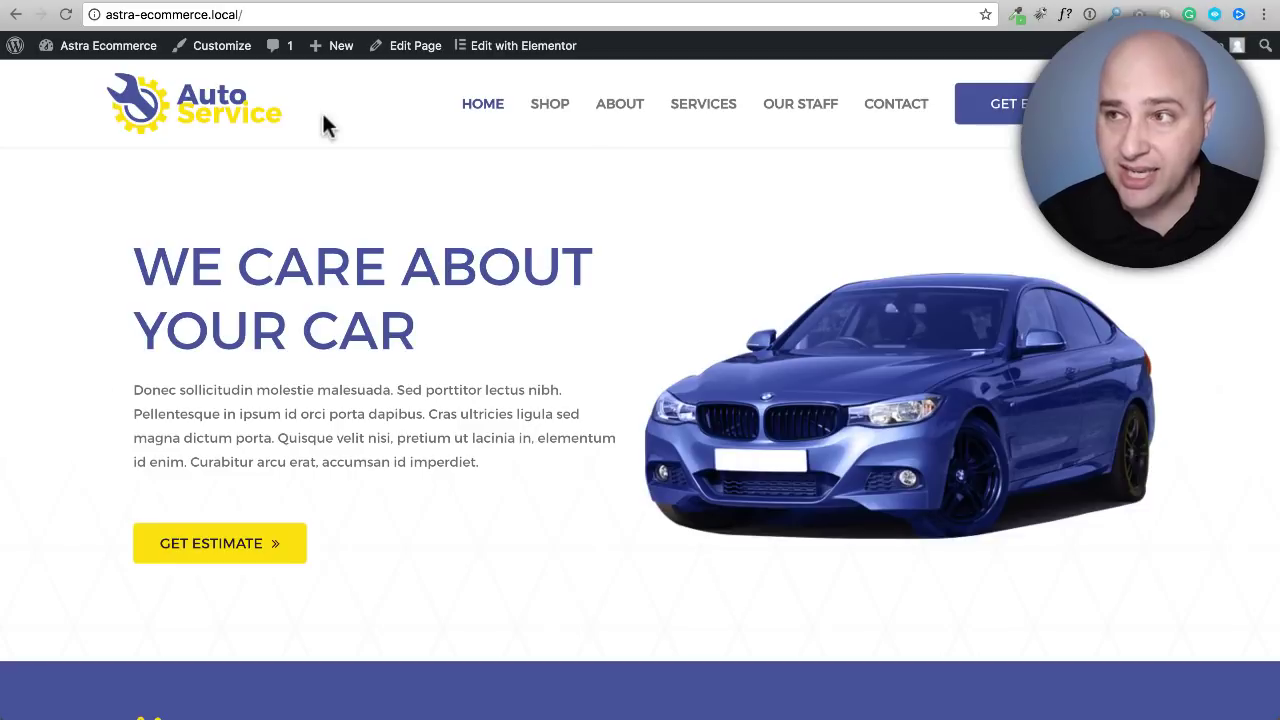
{"action": "left_click", "coordinate": [532, 112]}
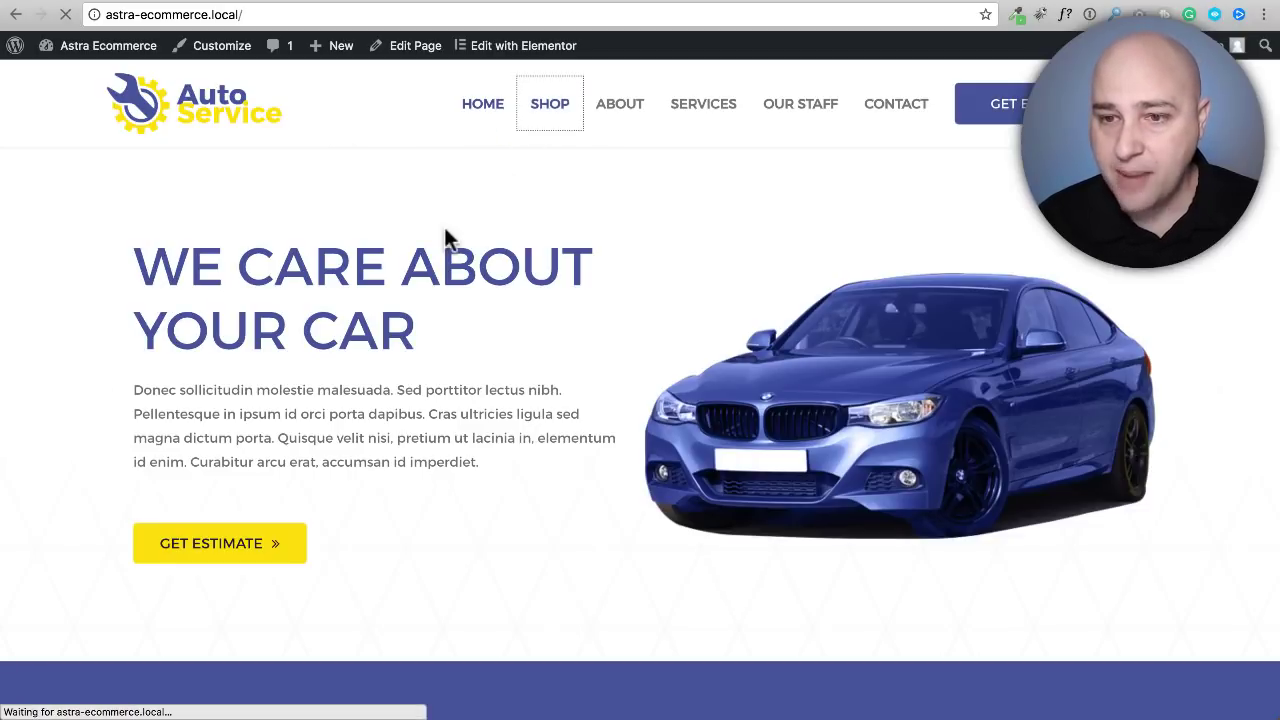
{"action": "scroll", "coordinate": [446, 234], "scroll_direction": "down", "scroll_amount": 5}
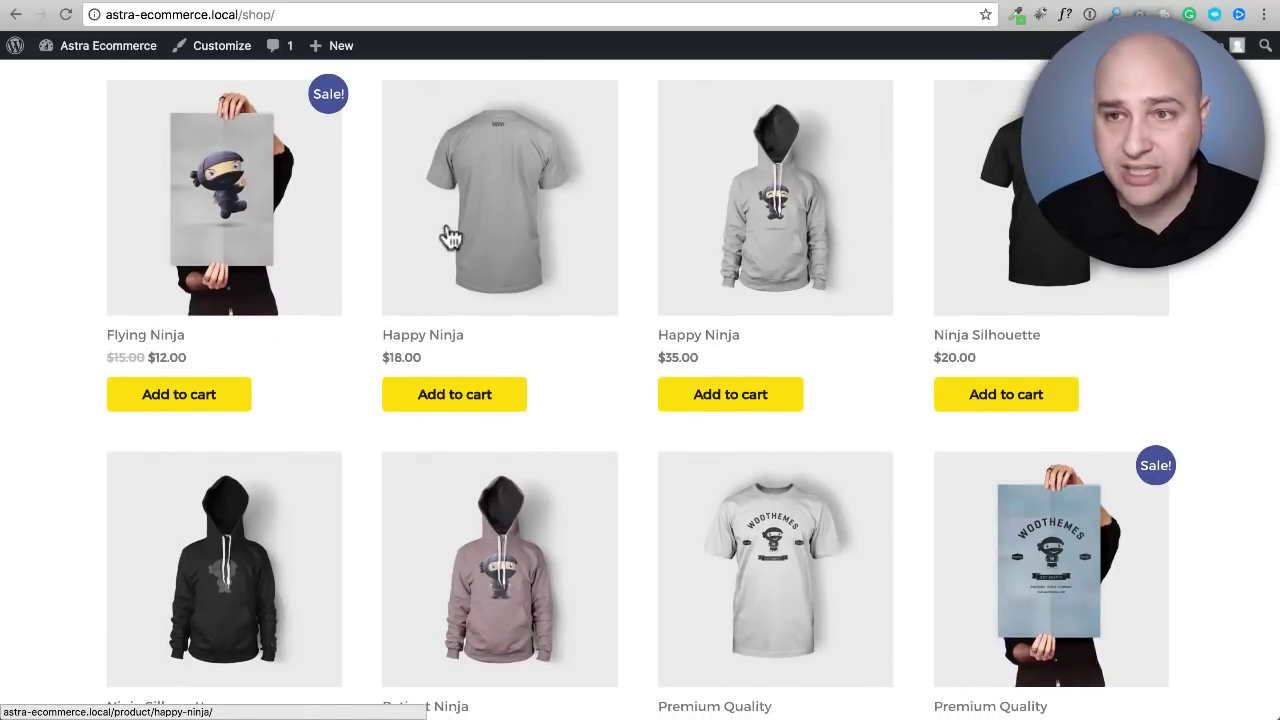
{"action": "scroll", "coordinate": [371, 223], "scroll_direction": "up", "scroll_amount": 1}
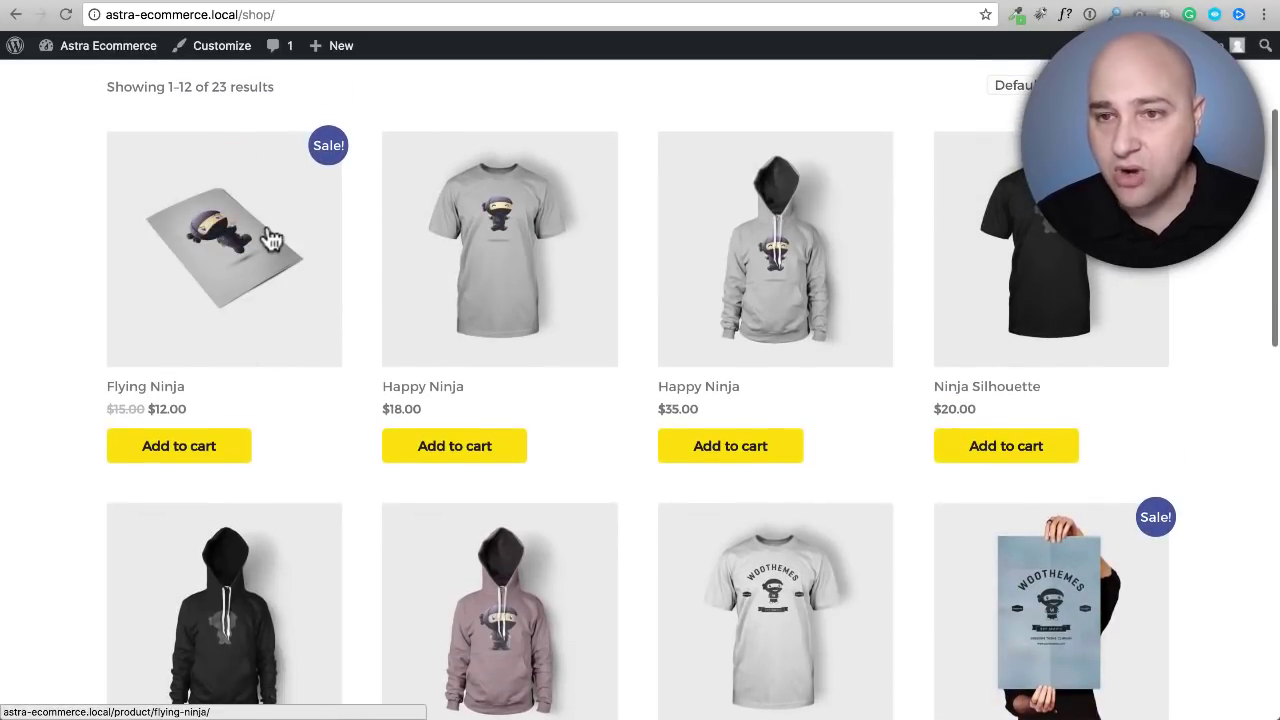
- Open the Flying Ninja product page from the shop, view its enlarged image and close the image viewer
{"action": "left_click", "coordinate": [213, 280]}
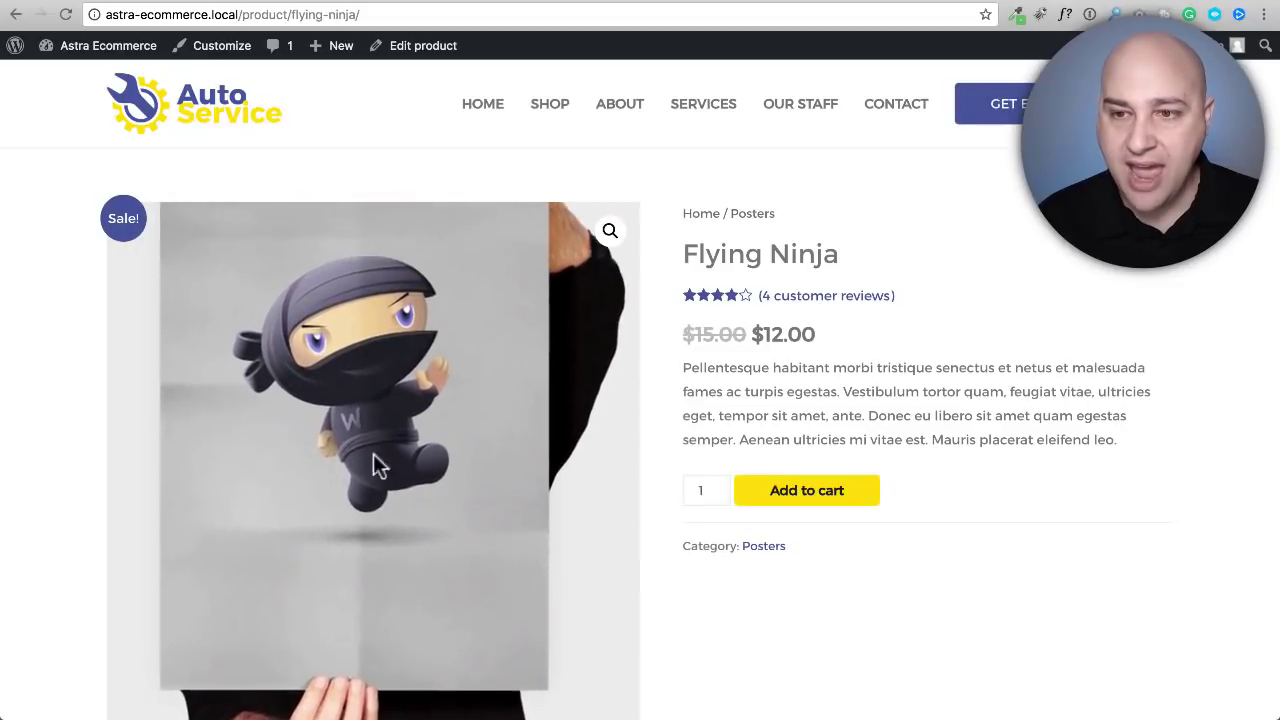
{"action": "left_click", "coordinate": [609, 238]}
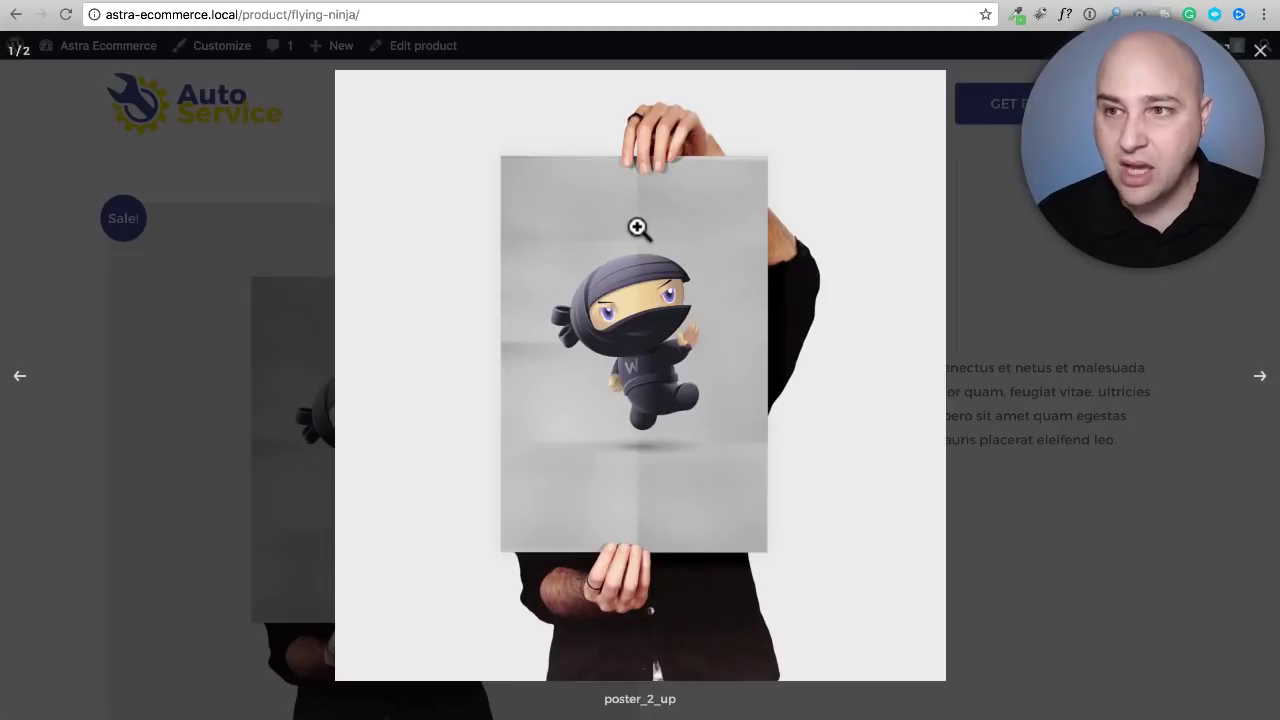
{"action": "left_click", "coordinate": [195, 303]}
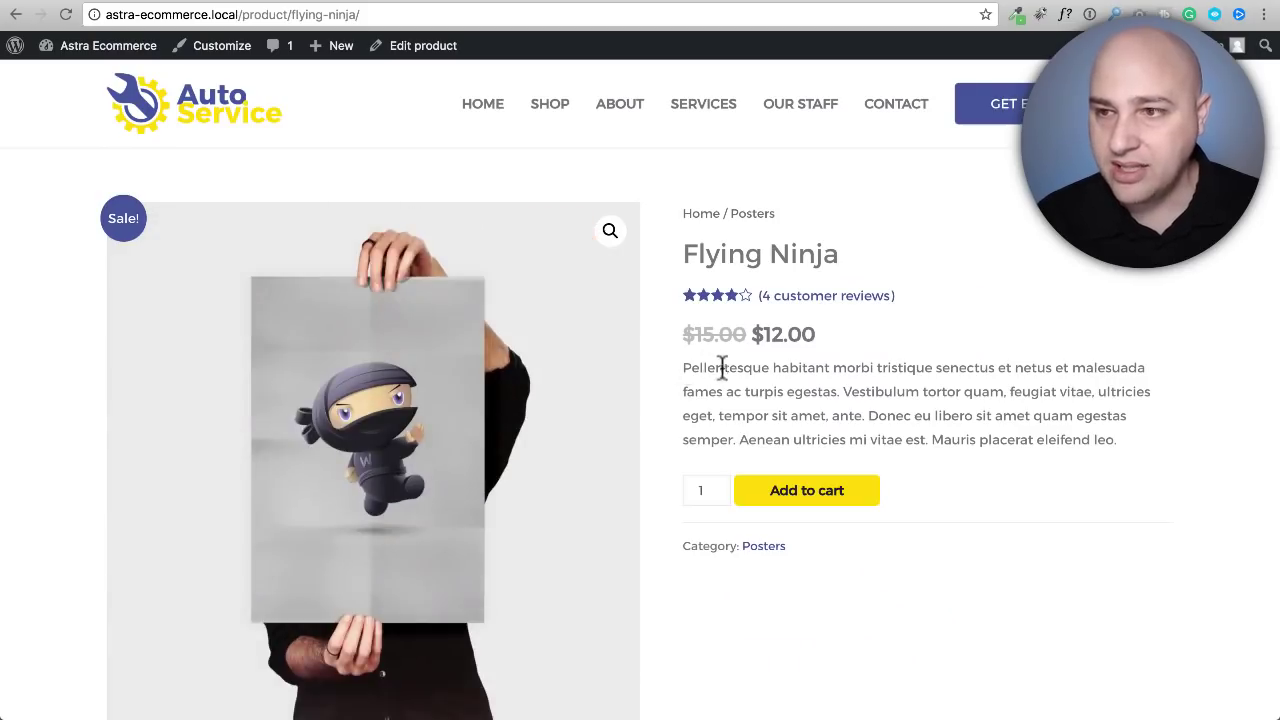
- Add one Flying Ninja to the cart and open the full cart page to review the item, coupon field and totals
{"action": "left_click", "coordinate": [800, 492]}
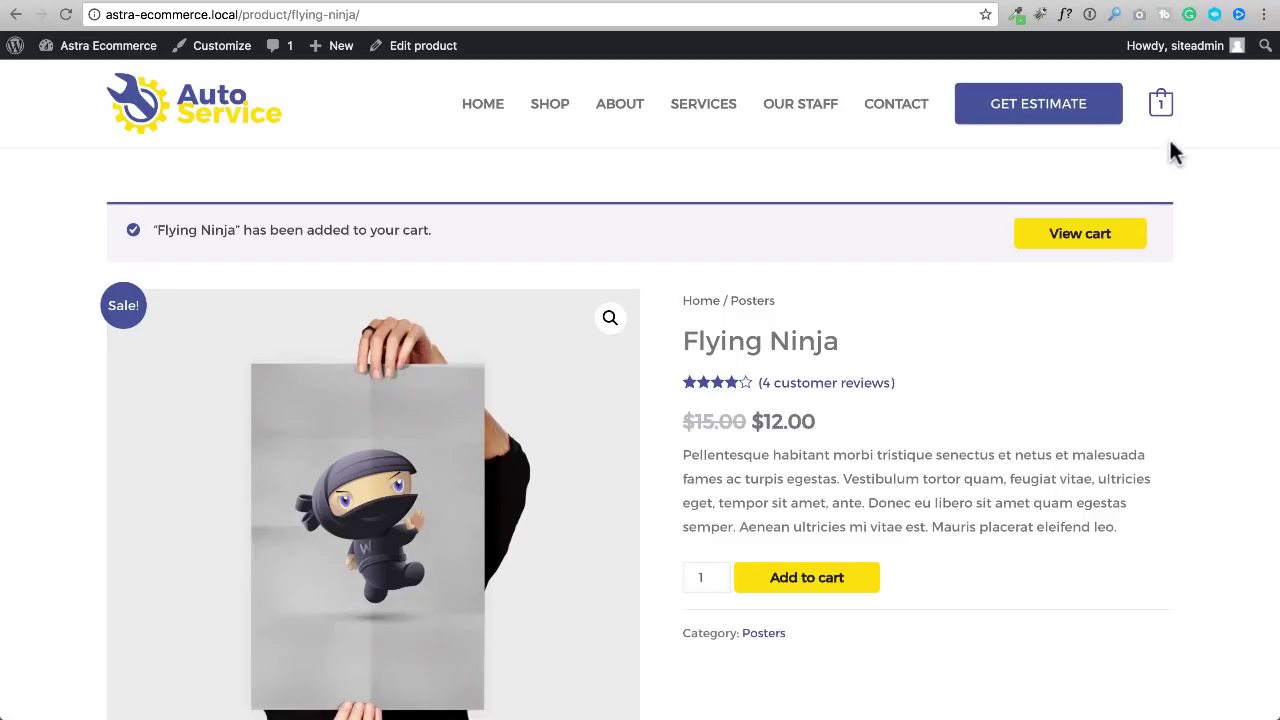
{"action": "mouse_move", "coordinate": [1158, 106]}
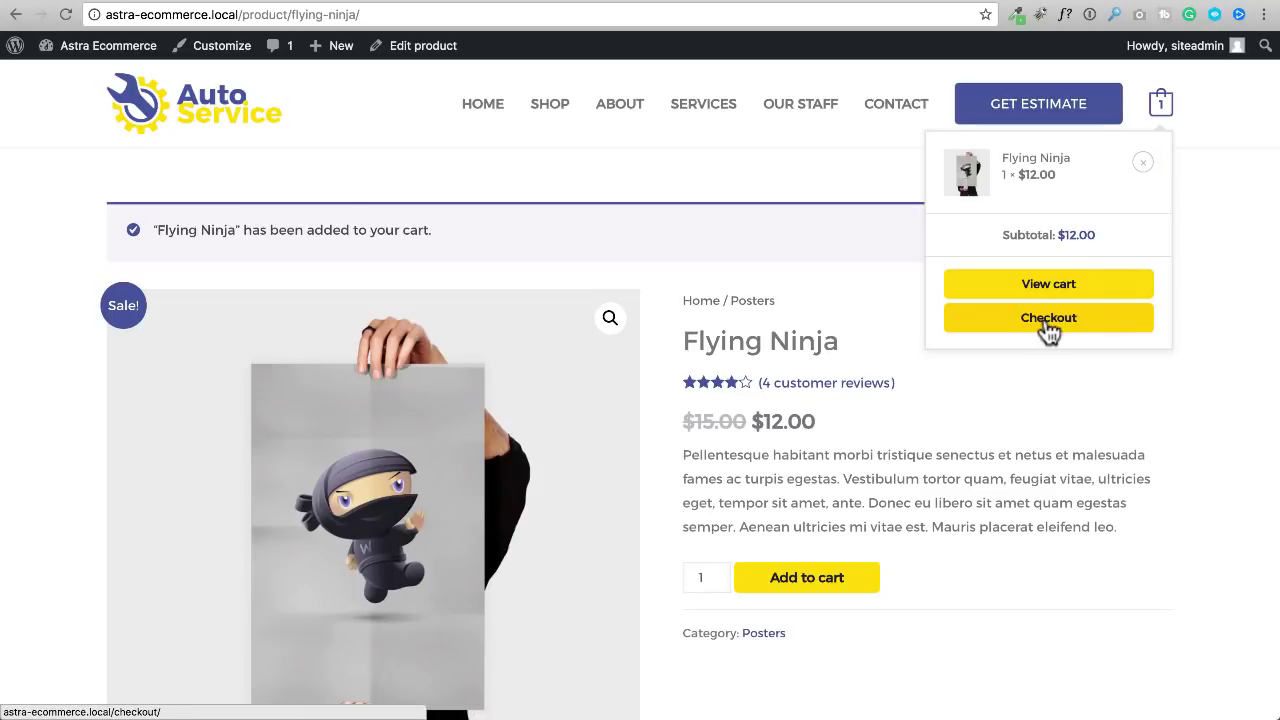
{"action": "left_click", "coordinate": [1047, 284]}
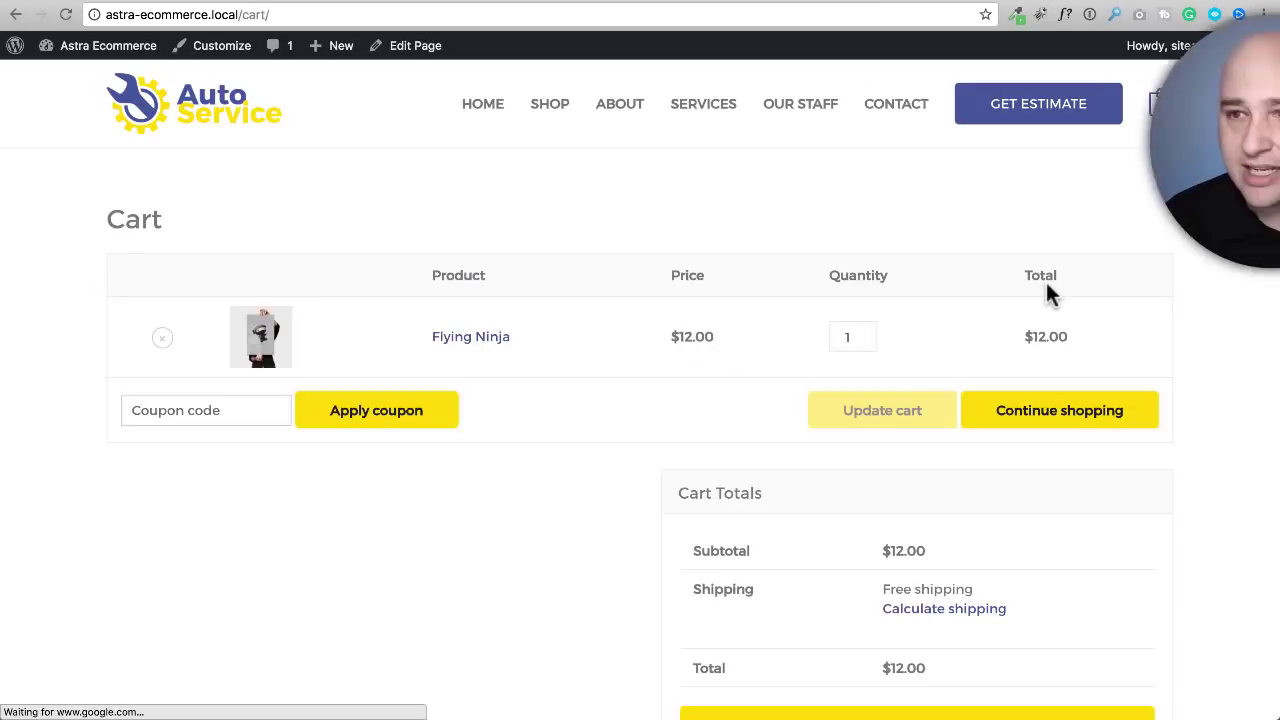
{"action": "scroll", "coordinate": [551, 210], "scroll_direction": "down", "scroll_amount": 1}
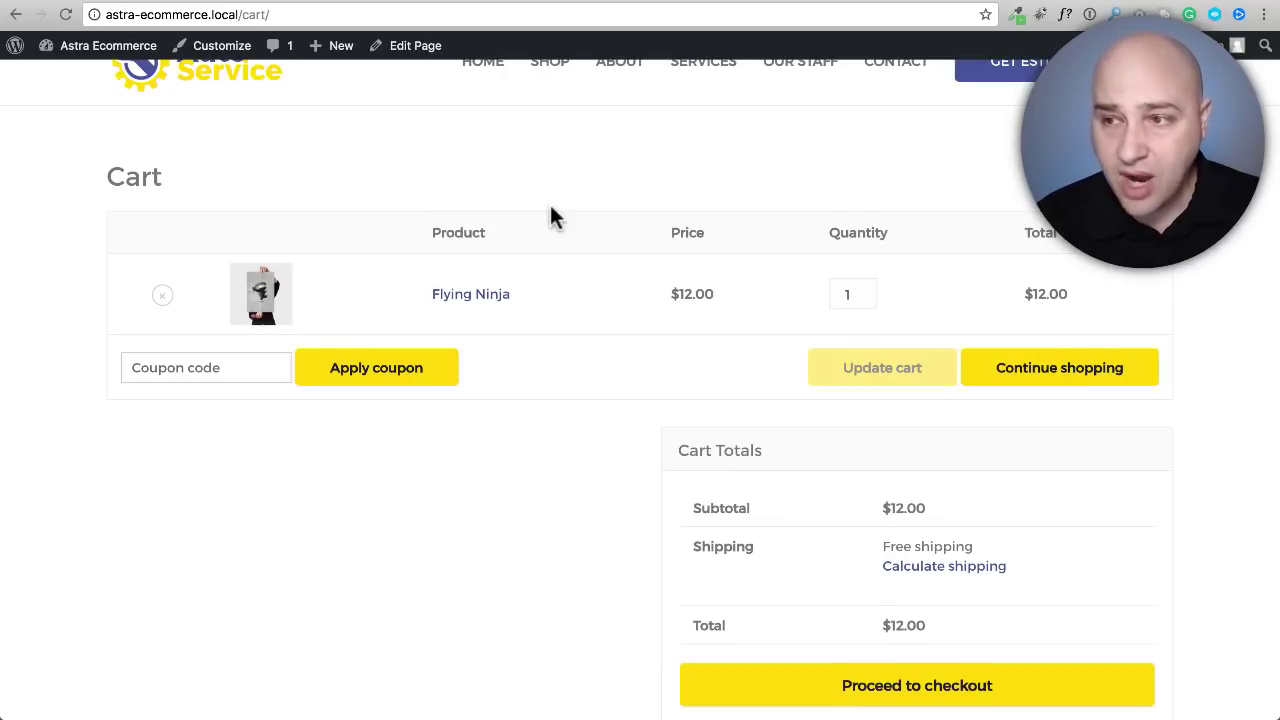
{"action": "scroll", "coordinate": [550, 207], "scroll_direction": "down", "scroll_amount": 2}
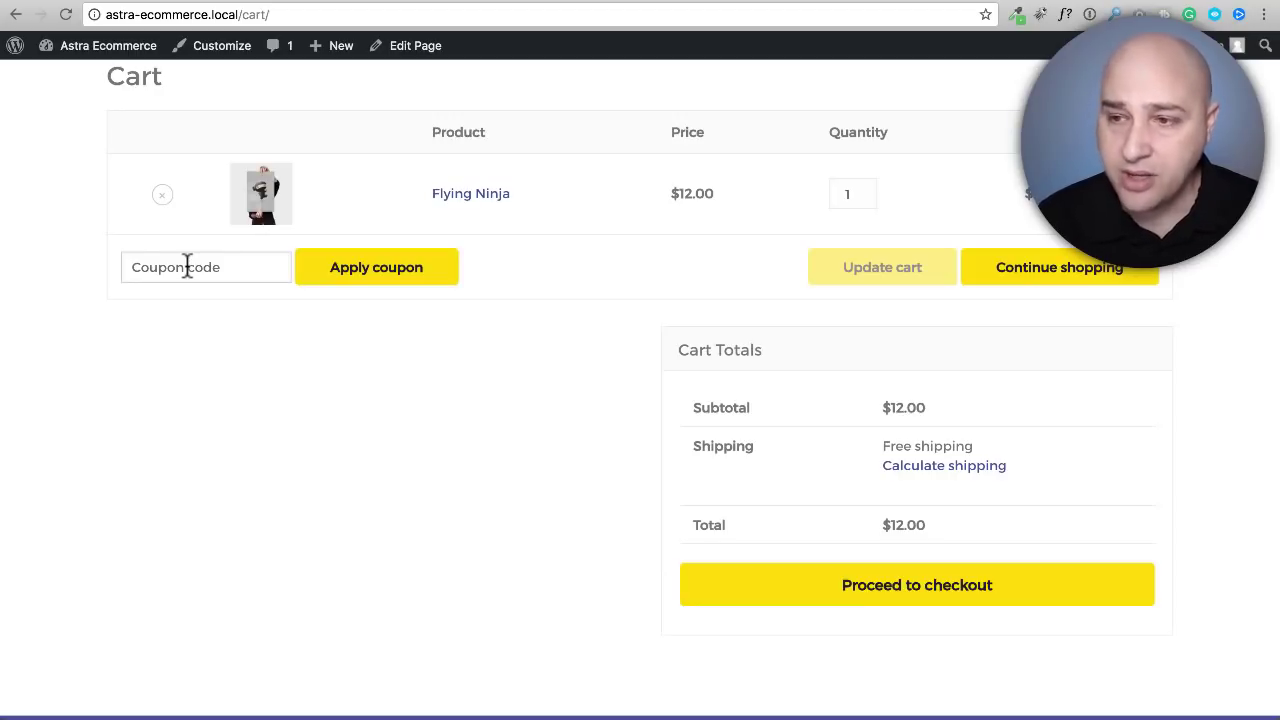
- Proceed from the cart to checkout, review the billing form, order summary and payment options, and return to the Shop page
{"action": "left_click", "coordinate": [897, 600]}
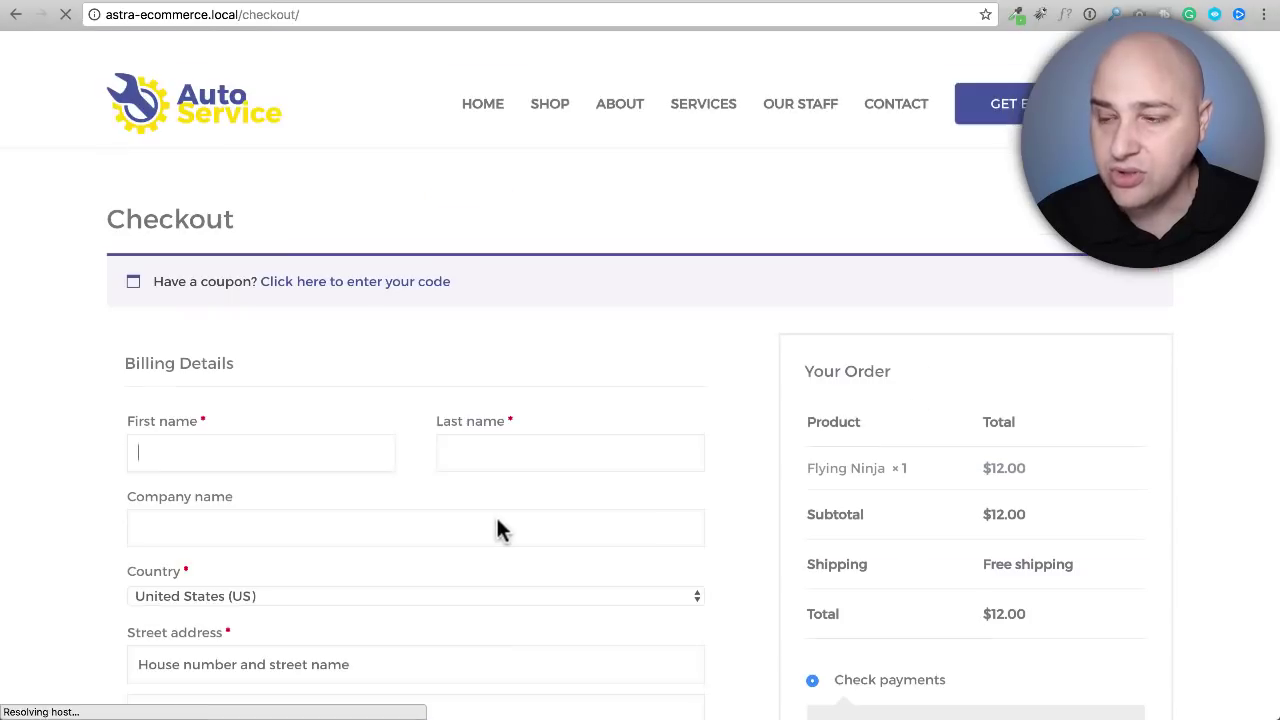
{"action": "scroll", "coordinate": [520, 505], "scroll_direction": "down", "scroll_amount": 1}
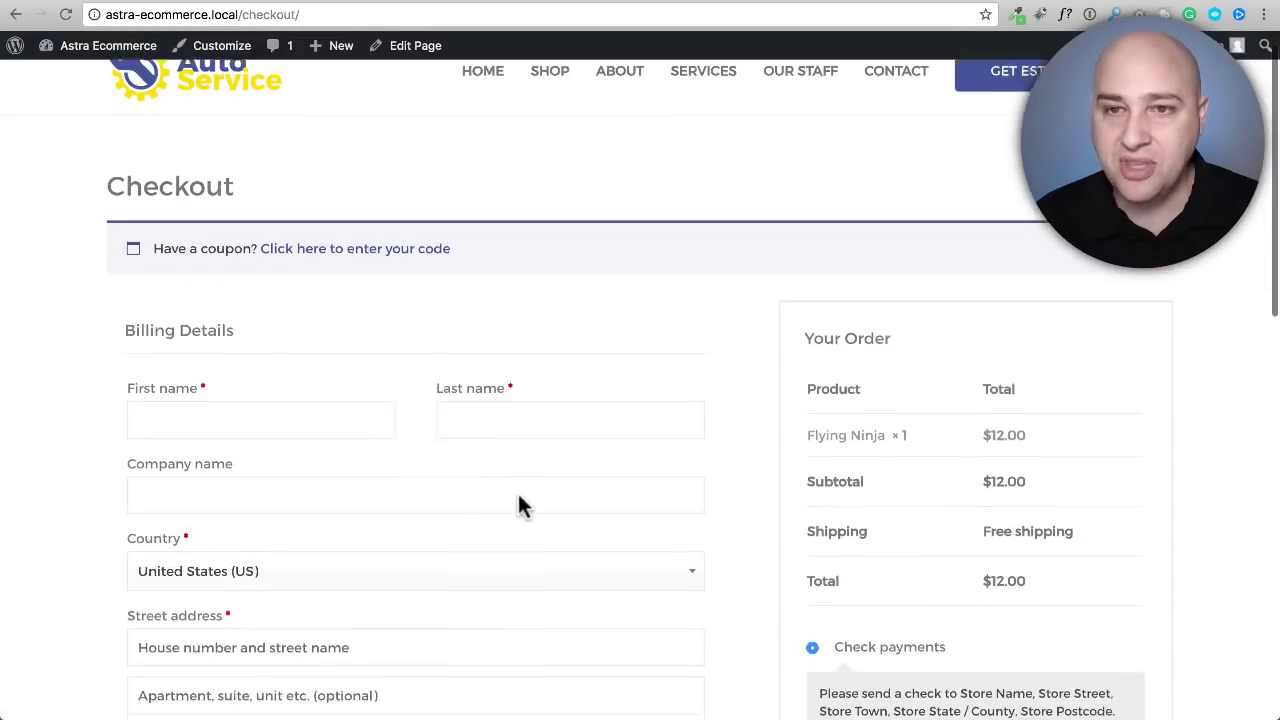
{"action": "scroll", "coordinate": [520, 505], "scroll_direction": "down", "scroll_amount": 3}
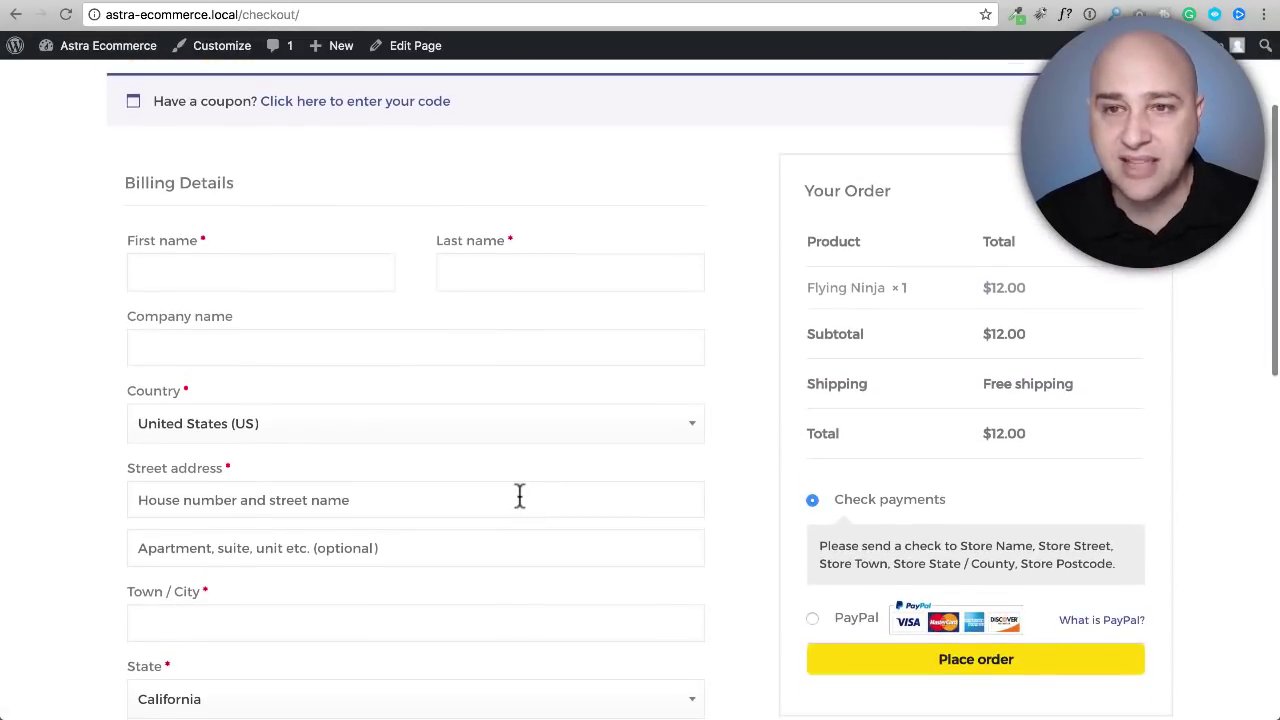
{"action": "scroll", "coordinate": [520, 496], "scroll_direction": "down", "scroll_amount": 2}
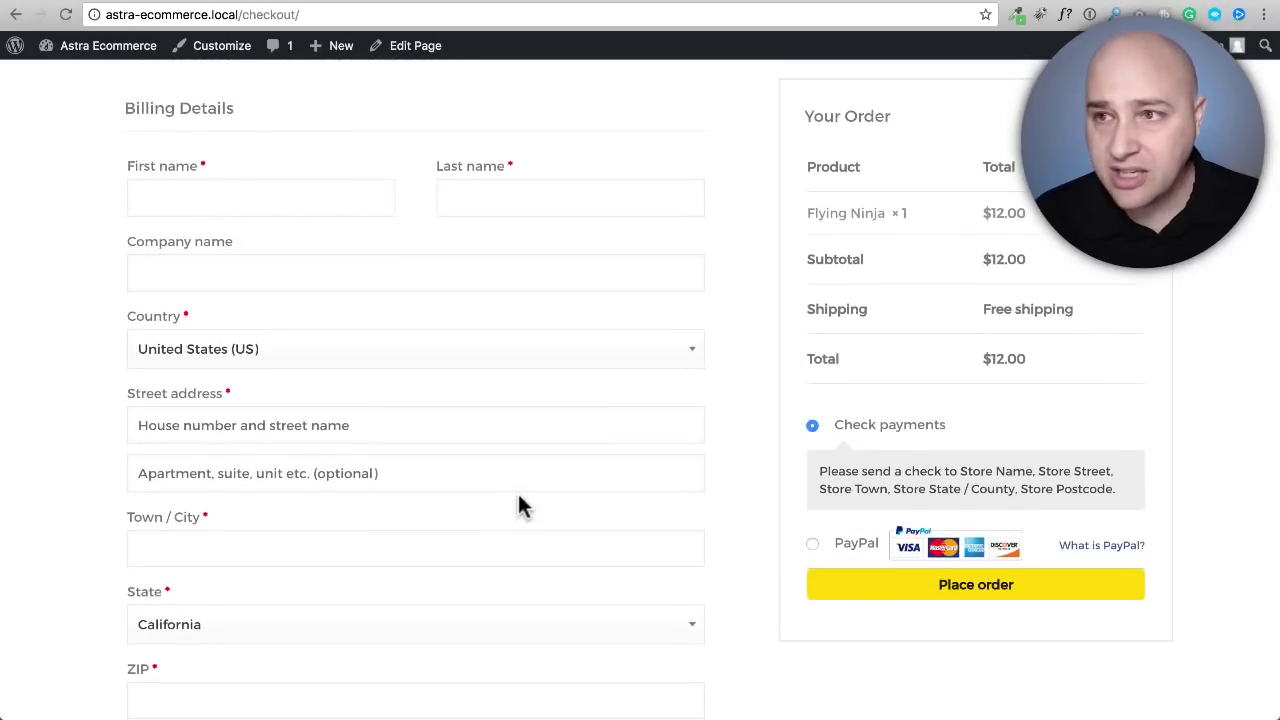
{"action": "scroll", "coordinate": [519, 497], "scroll_direction": "down", "scroll_amount": 10}
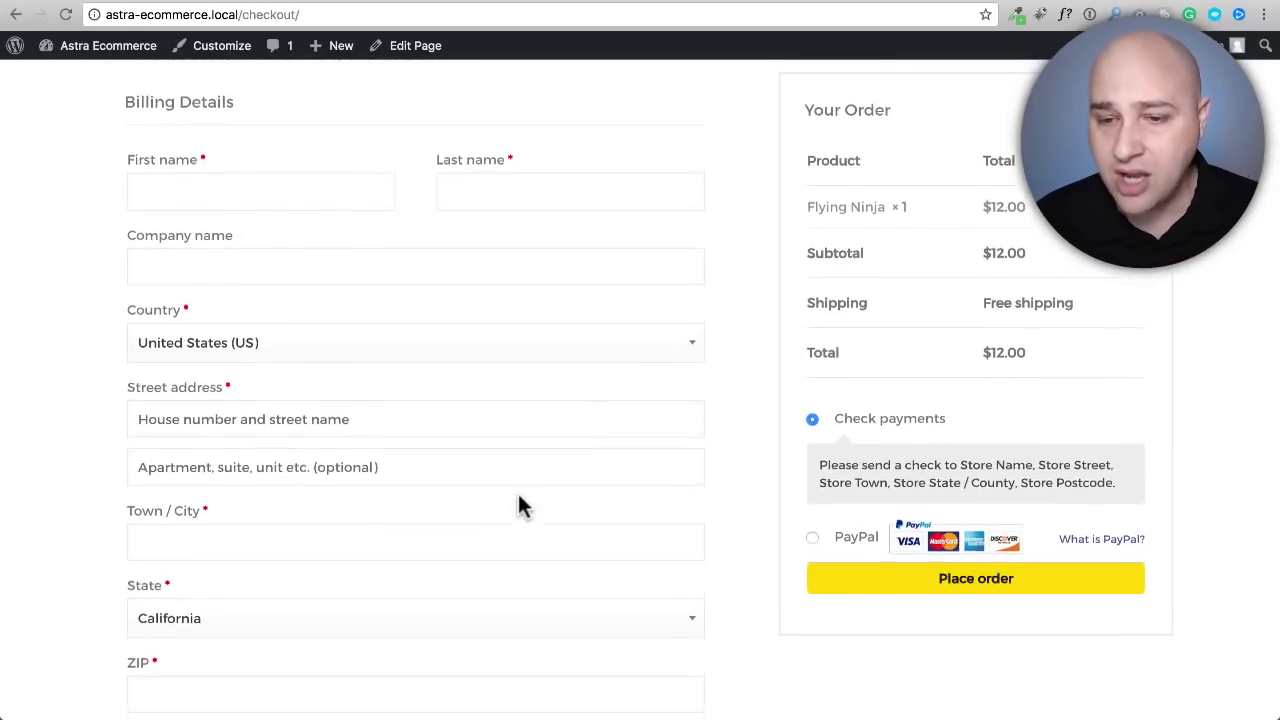
{"action": "scroll", "coordinate": [517, 500], "scroll_direction": "down", "scroll_amount": 1}
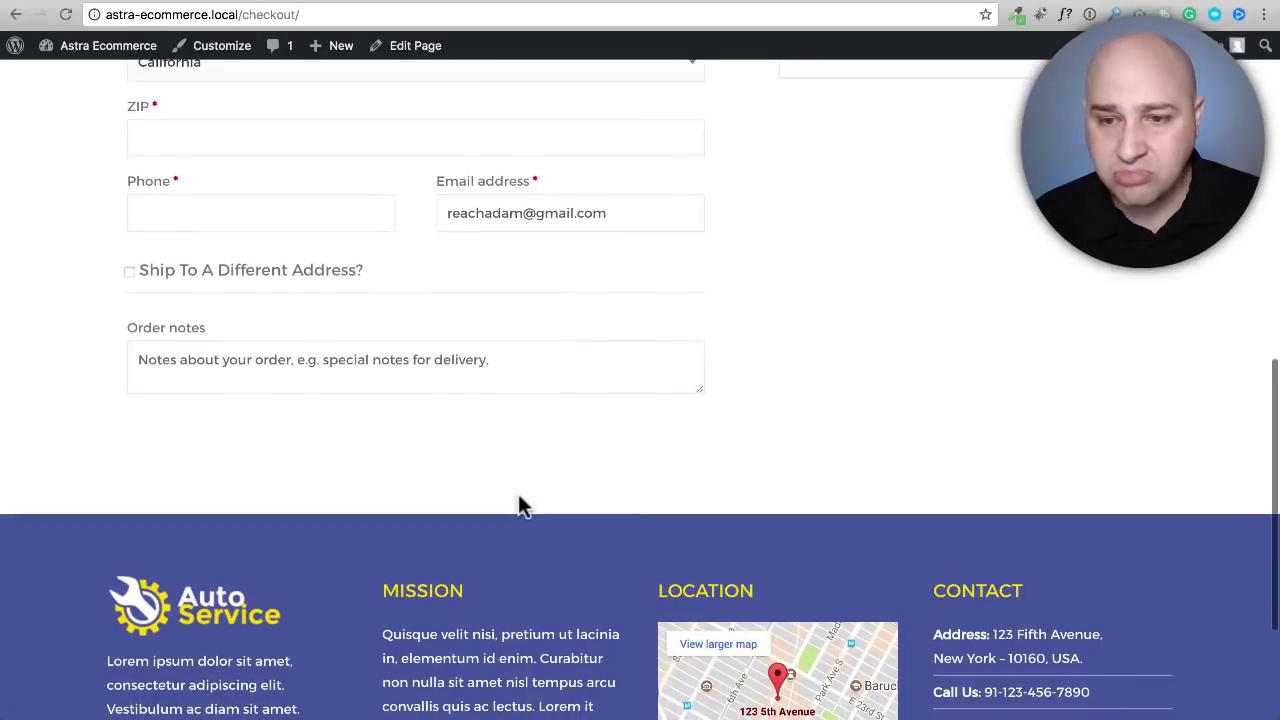
{"action": "scroll", "coordinate": [517, 500], "scroll_direction": "up", "scroll_amount": 15}
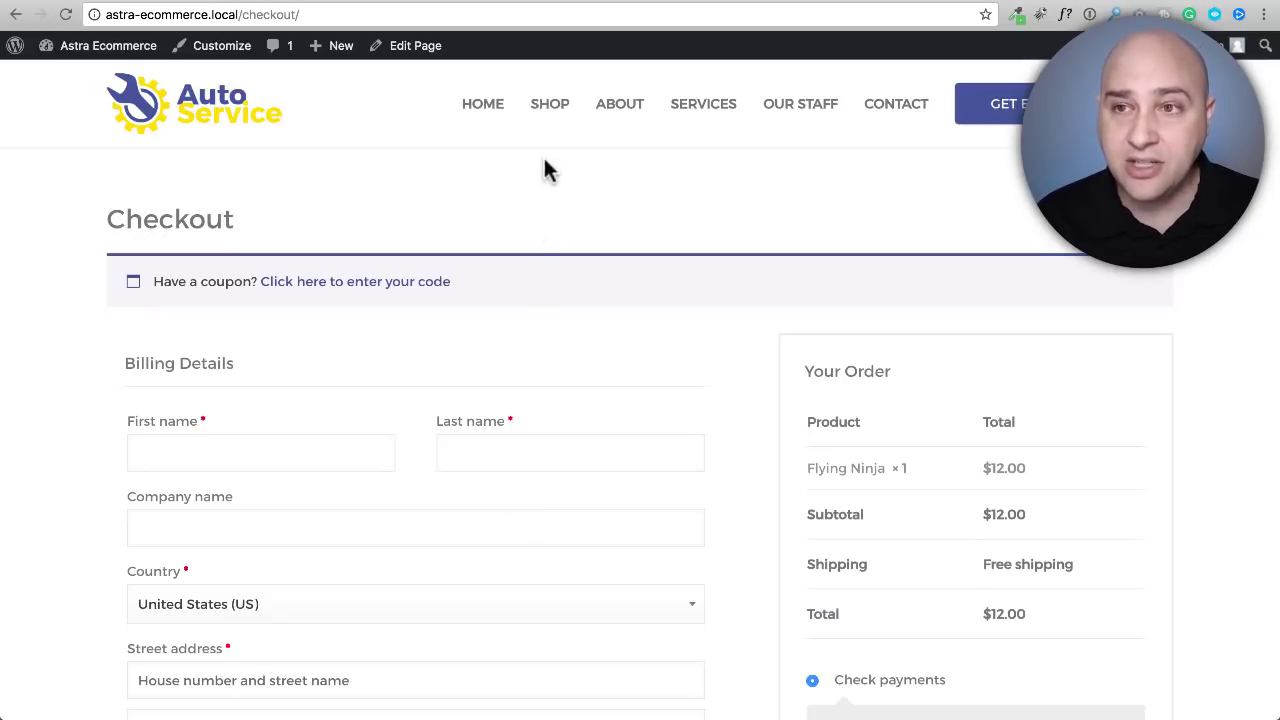
{"action": "left_click", "coordinate": [540, 110]}
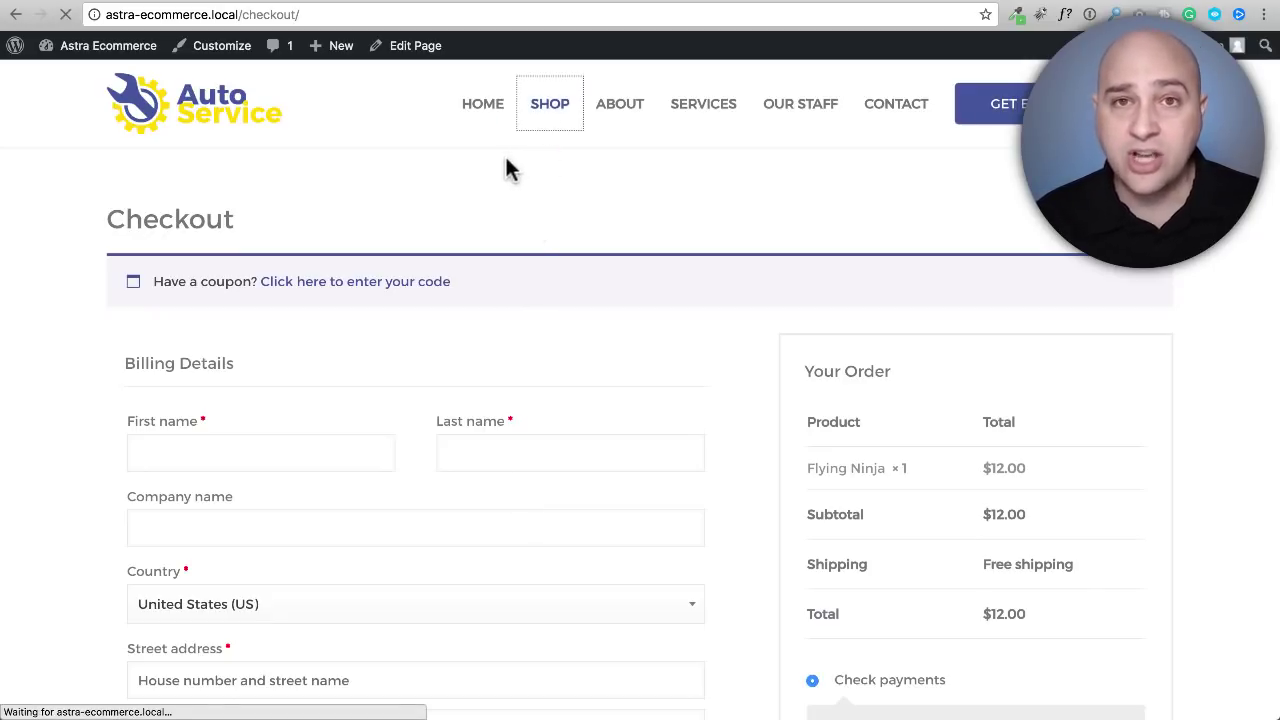